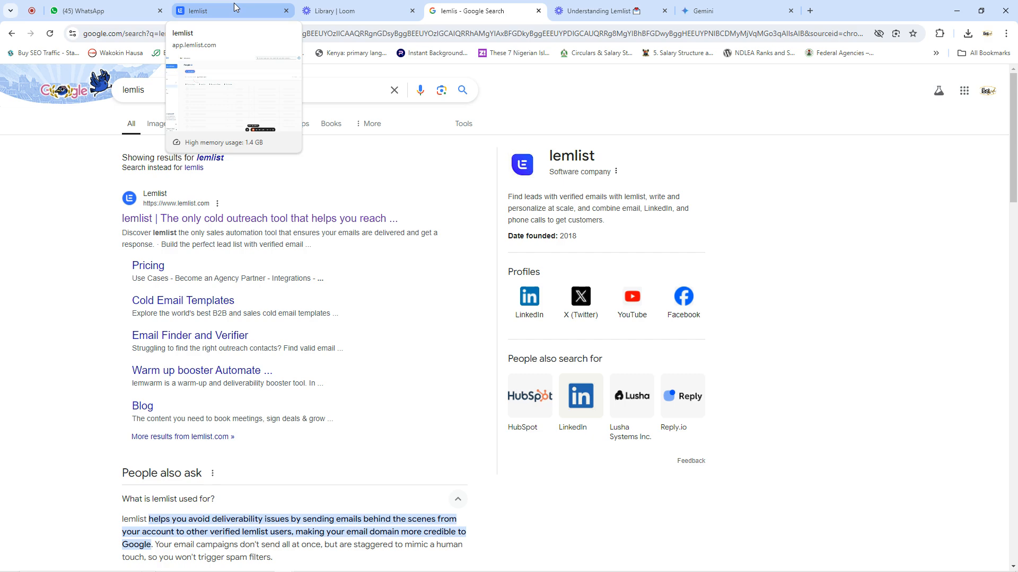
- Switch to the Gemini answer about lemlist and enlarge the page zoom to 100%
{"action": "left_click", "coordinate": [710, 9]}
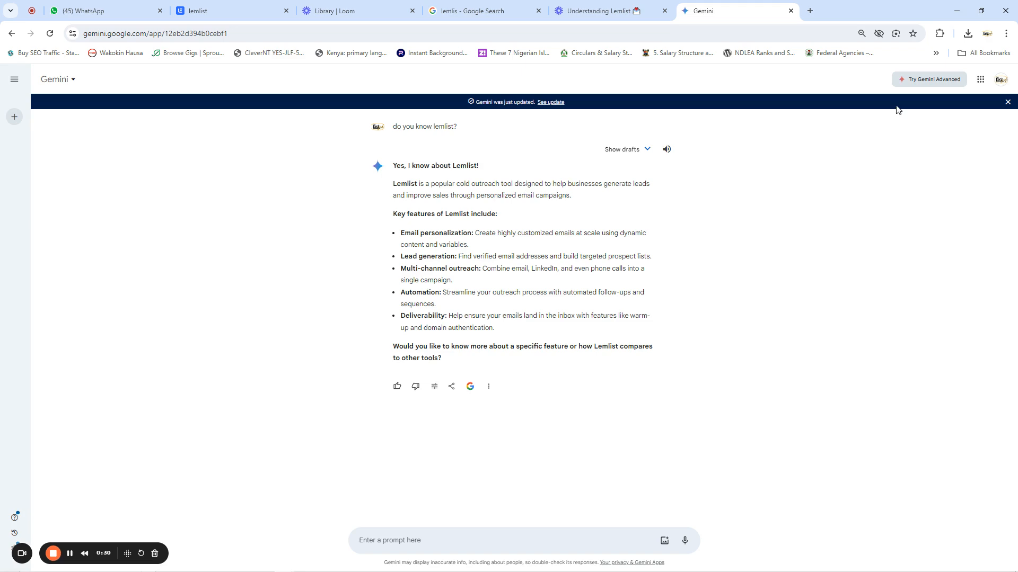
{"action": "left_click", "coordinate": [1006, 33]}
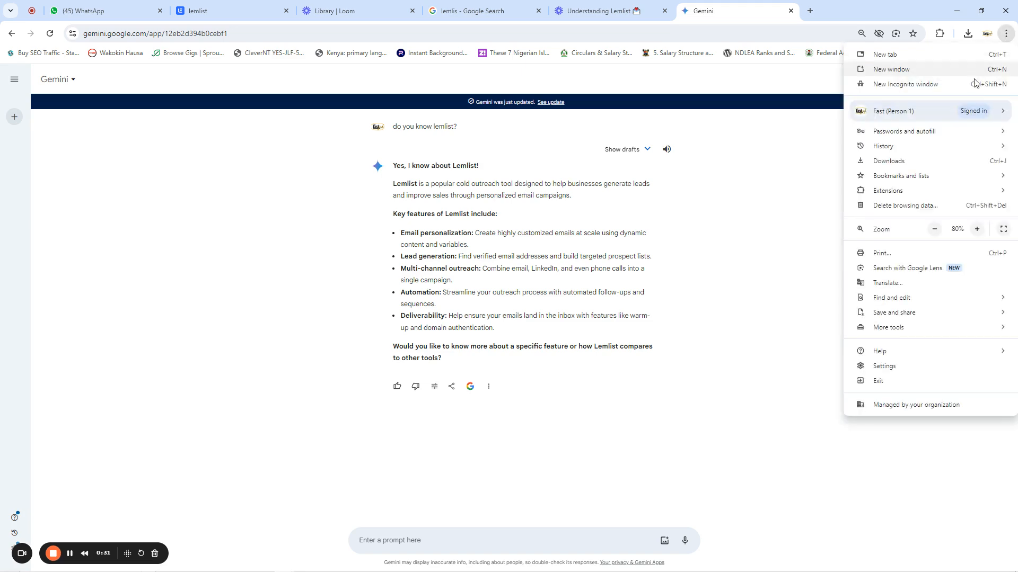
{"action": "left_click", "coordinate": [977, 229]}
{"action": "left_click", "coordinate": [977, 229]}
{"action": "left_click", "coordinate": [535, 294]}
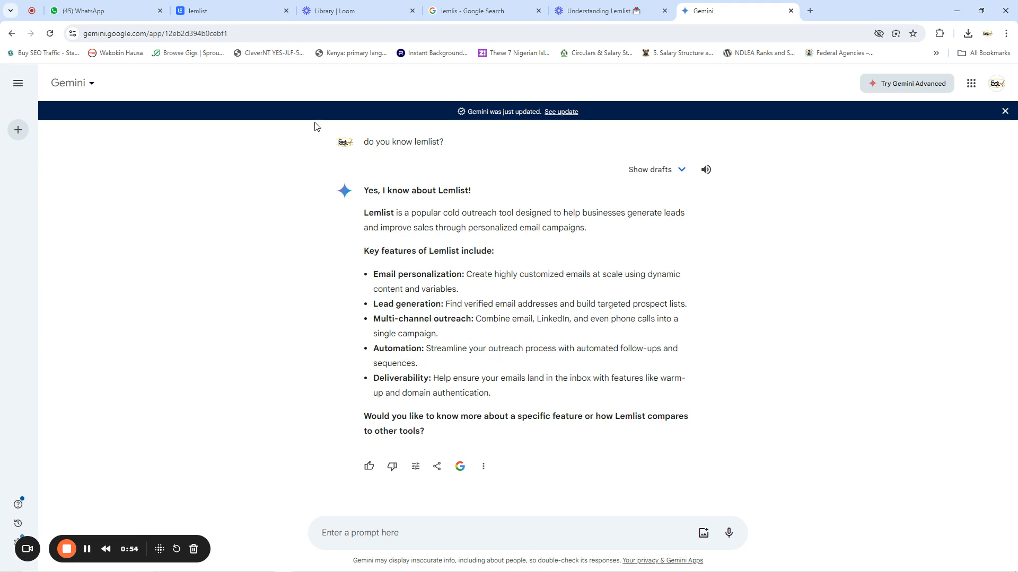
- Switch to lemlist and view the account dashboard and the list of campaigns
{"action": "left_click", "coordinate": [233, 11]}
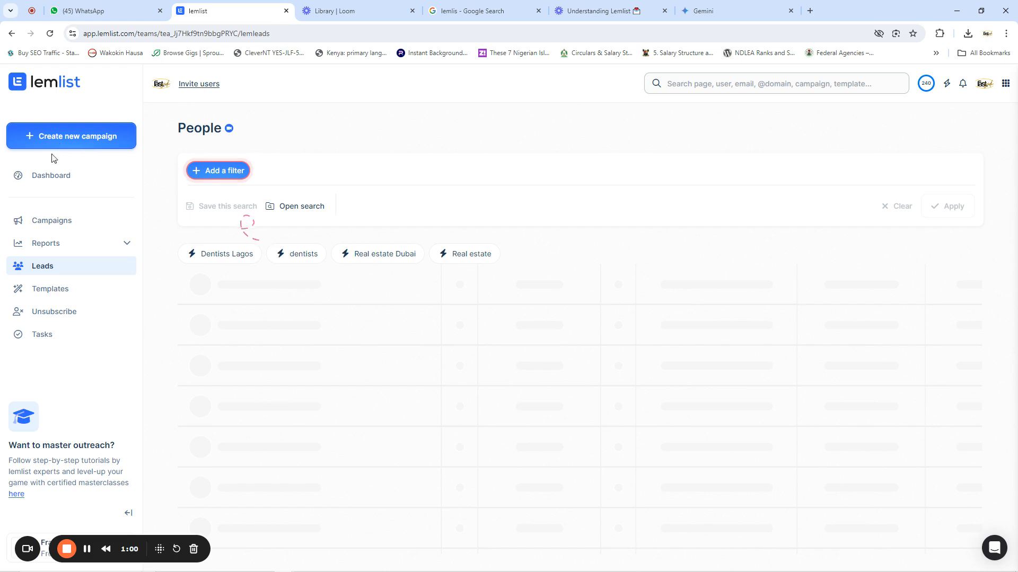
{"action": "left_click", "coordinate": [51, 180]}
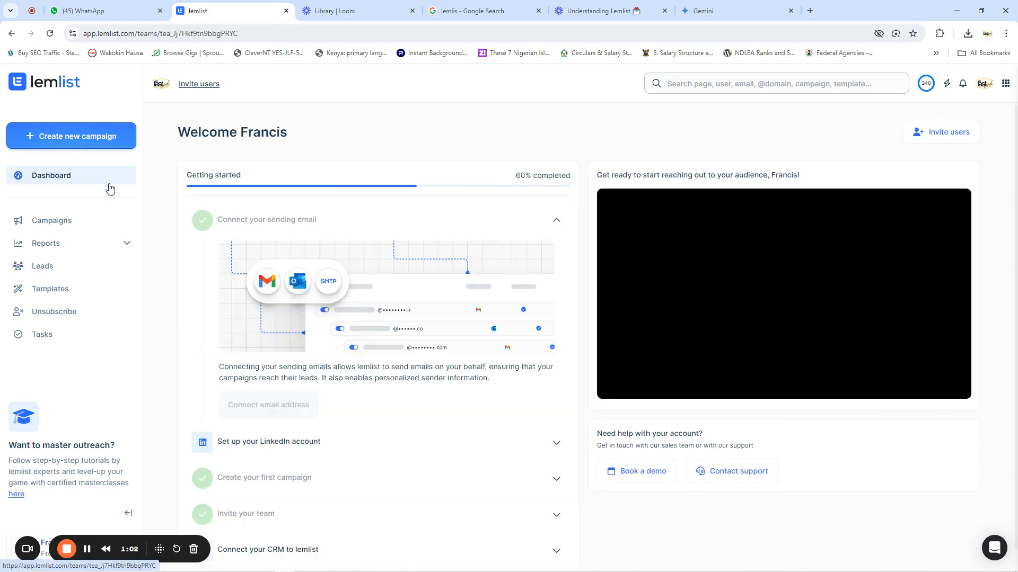
{"action": "left_click", "coordinate": [52, 223]}
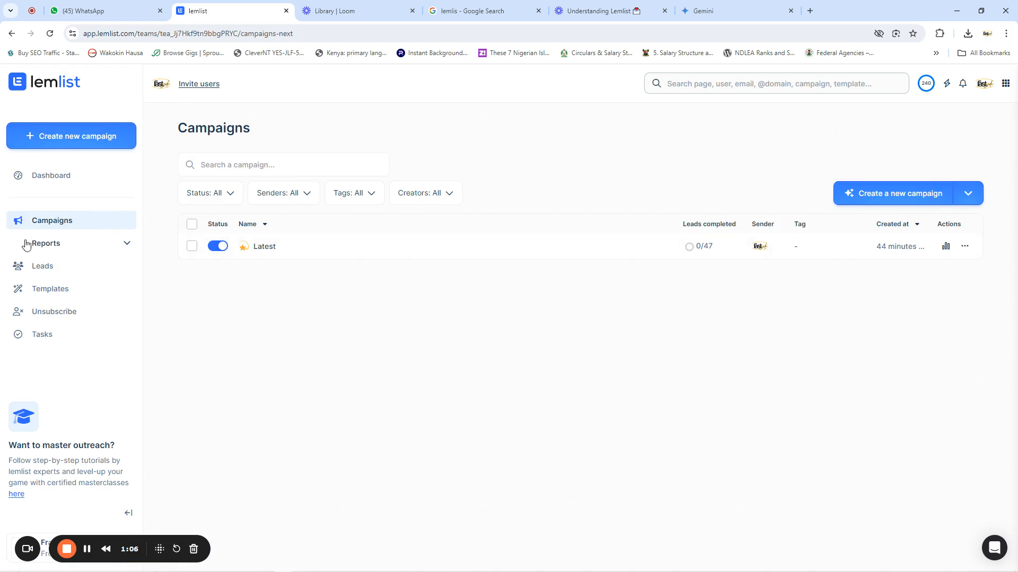
- Review the lemlist reports: the overview, the campaign report with its sequence details and activities, and the email health page
{"action": "left_click", "coordinate": [41, 244]}
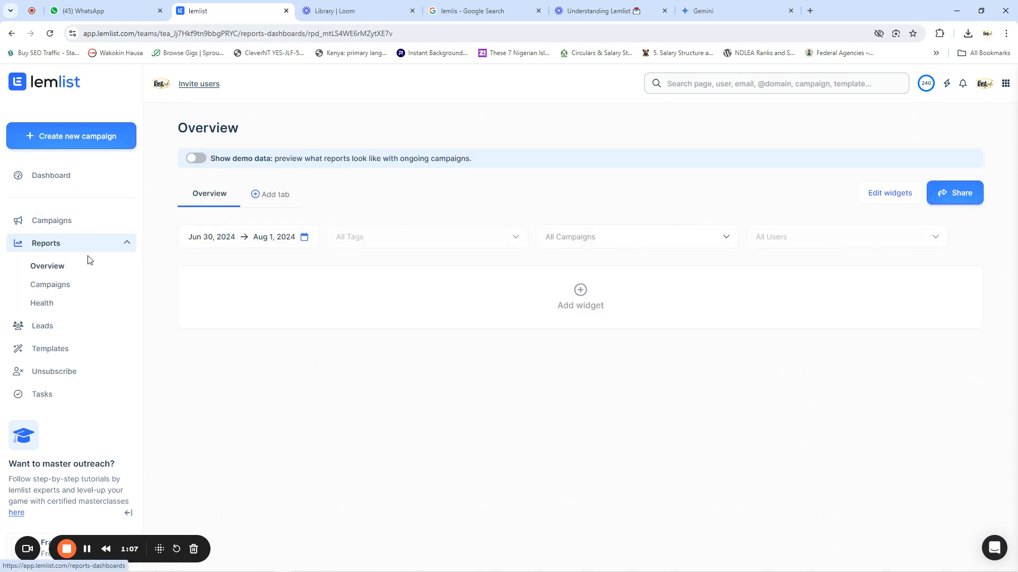
{"action": "left_click", "coordinate": [55, 289]}
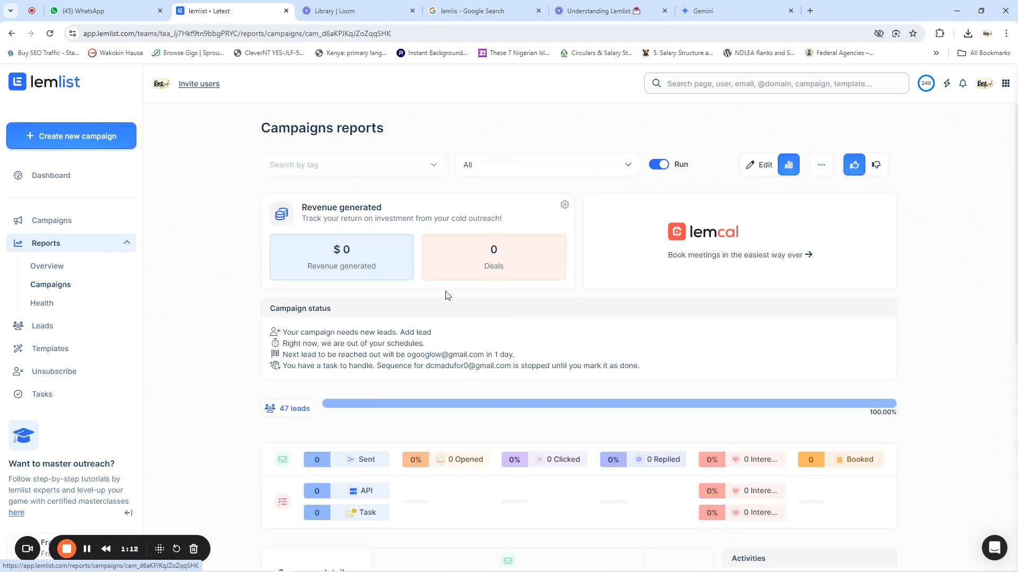
{"action": "scroll", "coordinate": [546, 341], "scroll_direction": "down", "scroll_amount": 8}
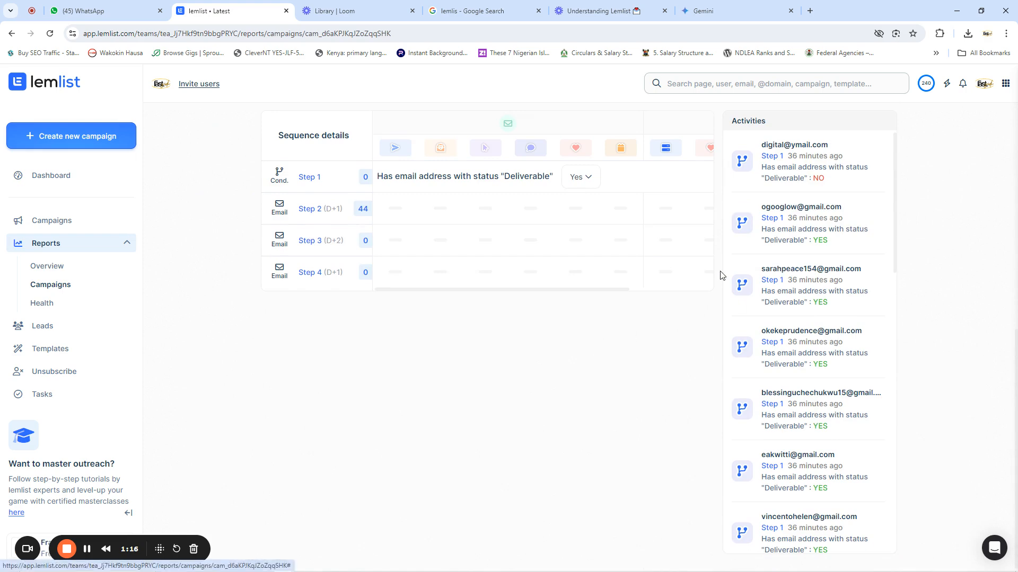
{"action": "scroll", "coordinate": [479, 245], "scroll_direction": "up", "scroll_amount": 5}
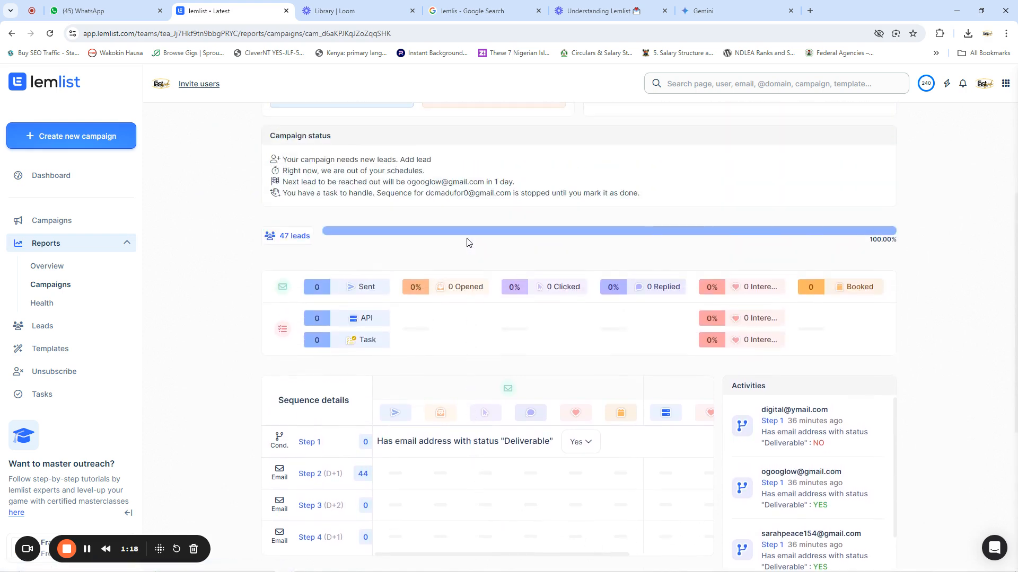
{"action": "scroll", "coordinate": [432, 333], "scroll_direction": "down", "scroll_amount": 4}
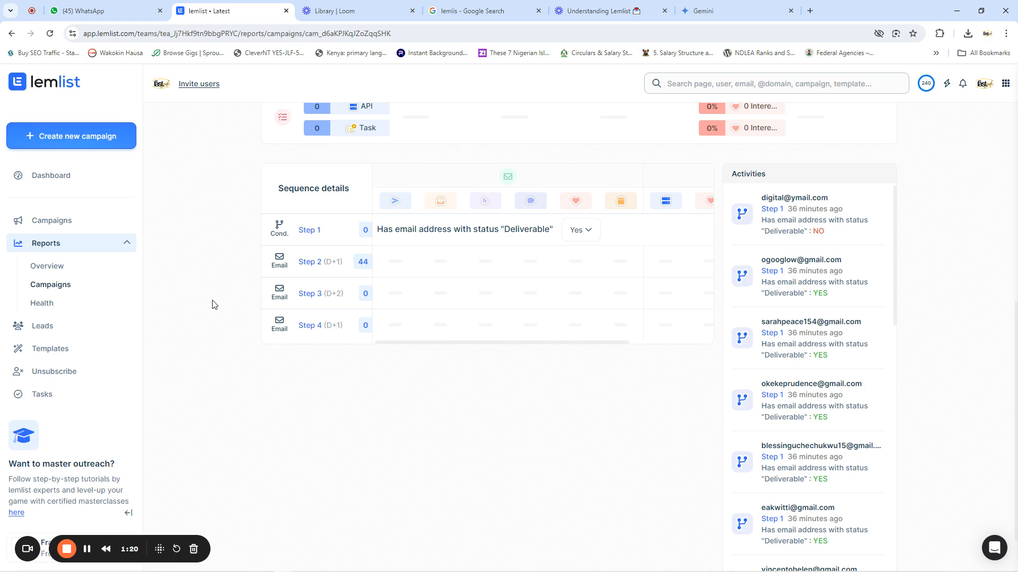
{"action": "left_click", "coordinate": [42, 303]}
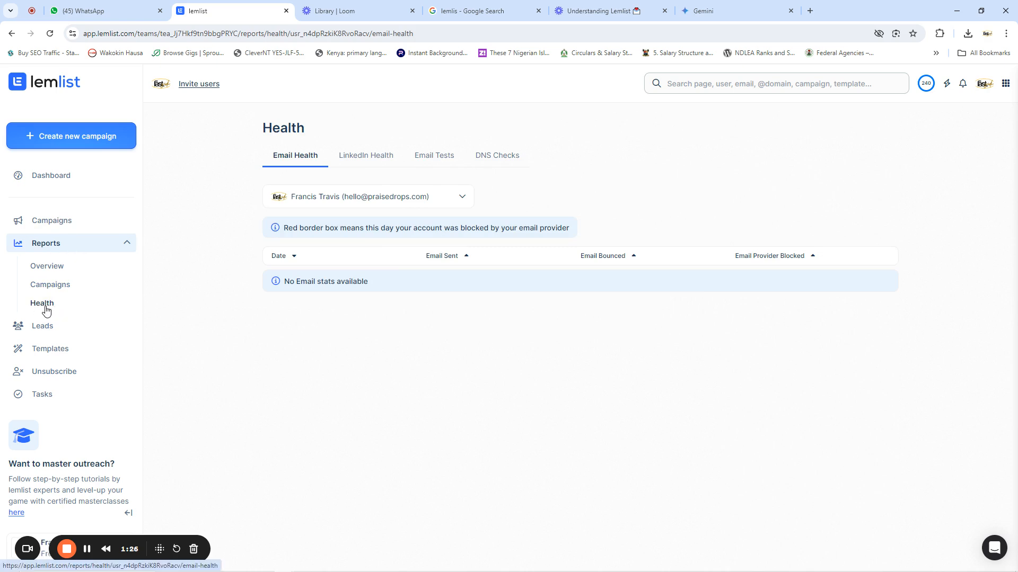
- Replace the existing filters in the leads database with a Country filter that includes United States
{"action": "left_click", "coordinate": [44, 329]}
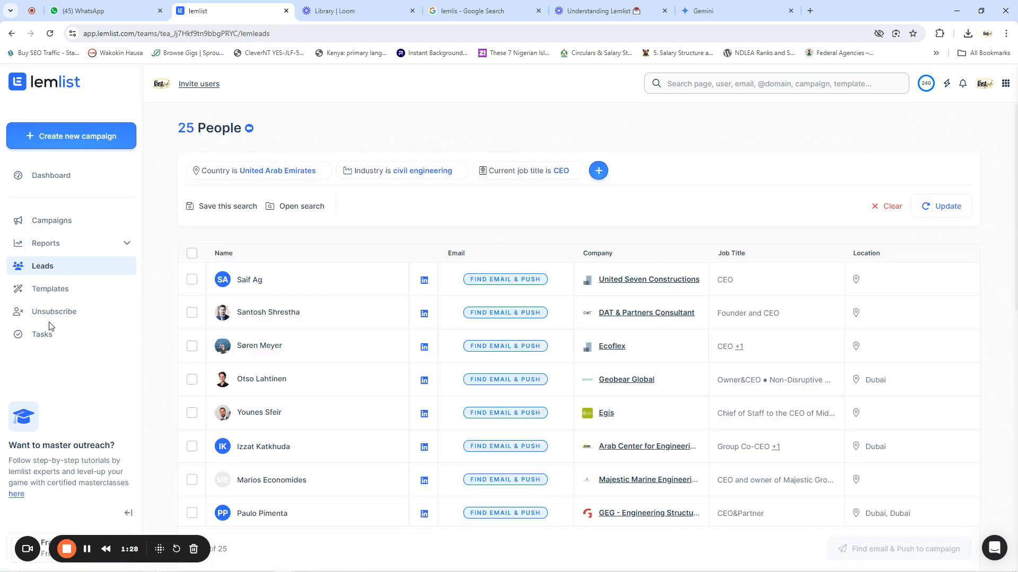
{"action": "left_click", "coordinate": [886, 207]}
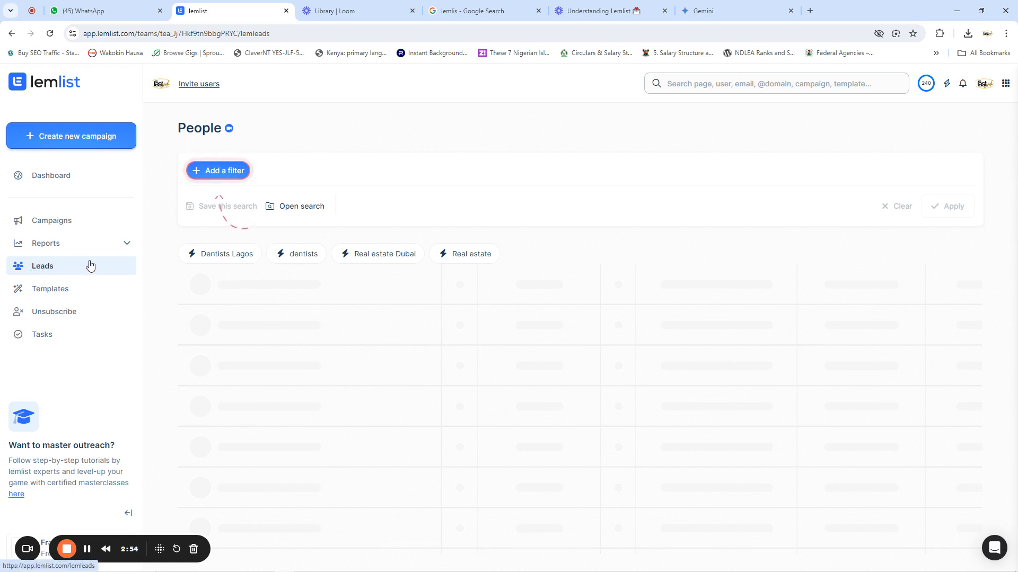
{"action": "left_click", "coordinate": [215, 173]}
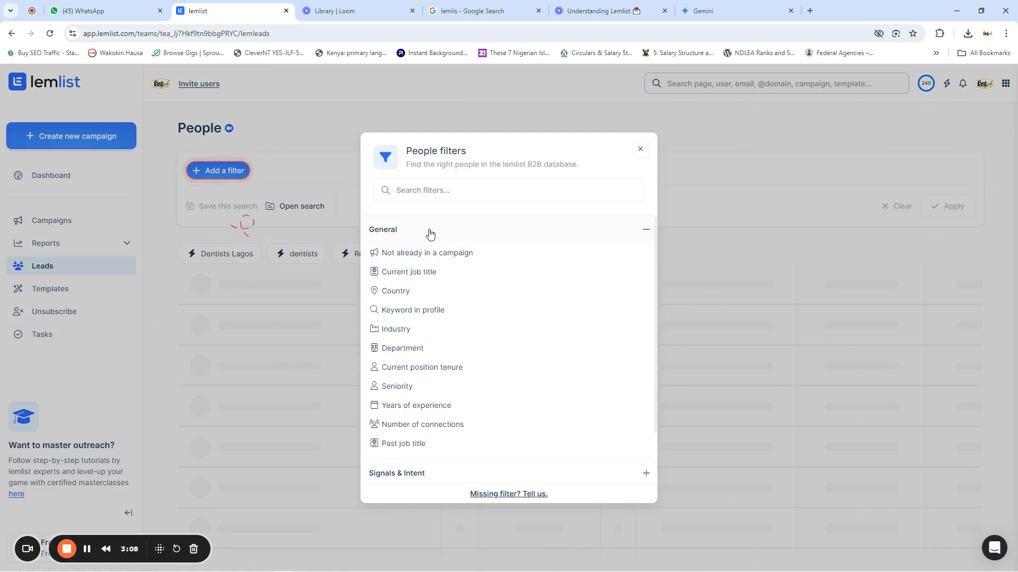
{"action": "left_click", "coordinate": [397, 292]}
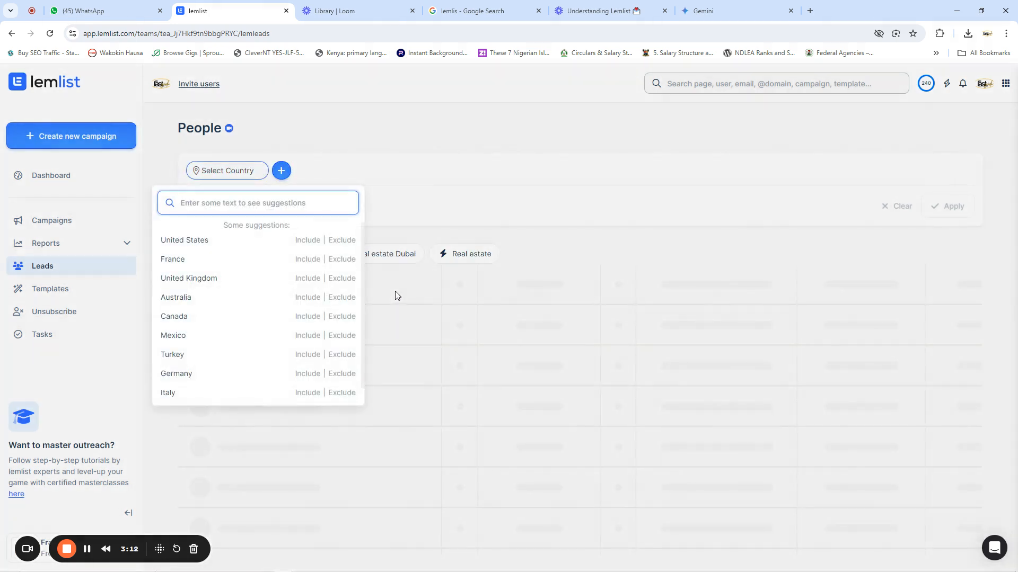
{"action": "left_click", "coordinate": [230, 203]}
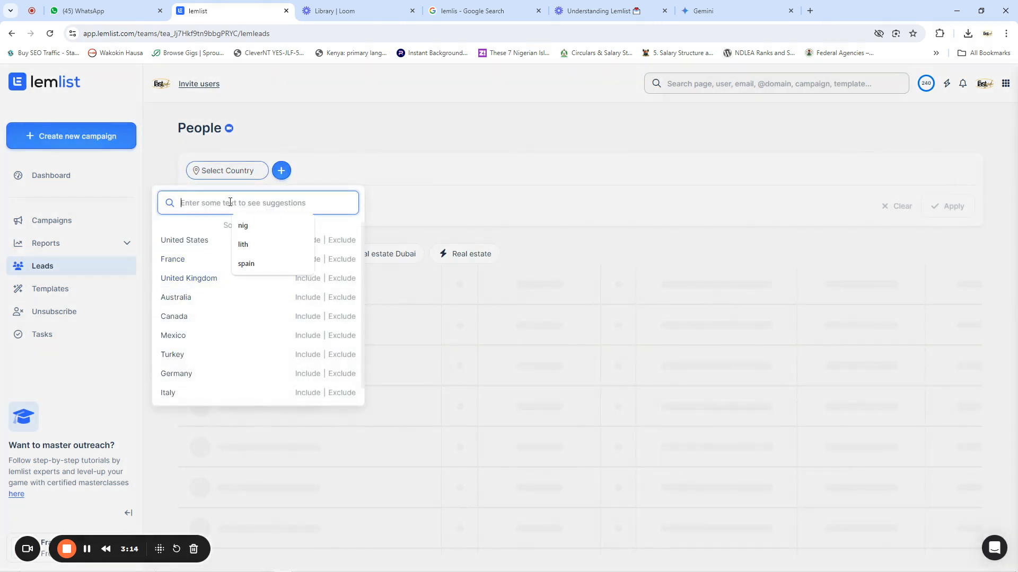
{"action": "left_click", "coordinate": [193, 244]}
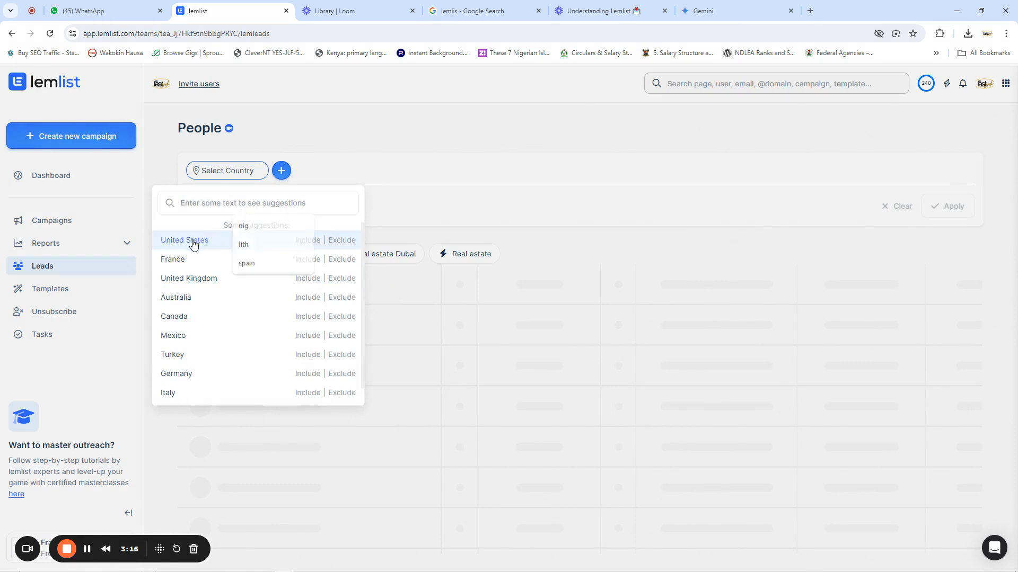
{"action": "left_click", "coordinate": [375, 161]}
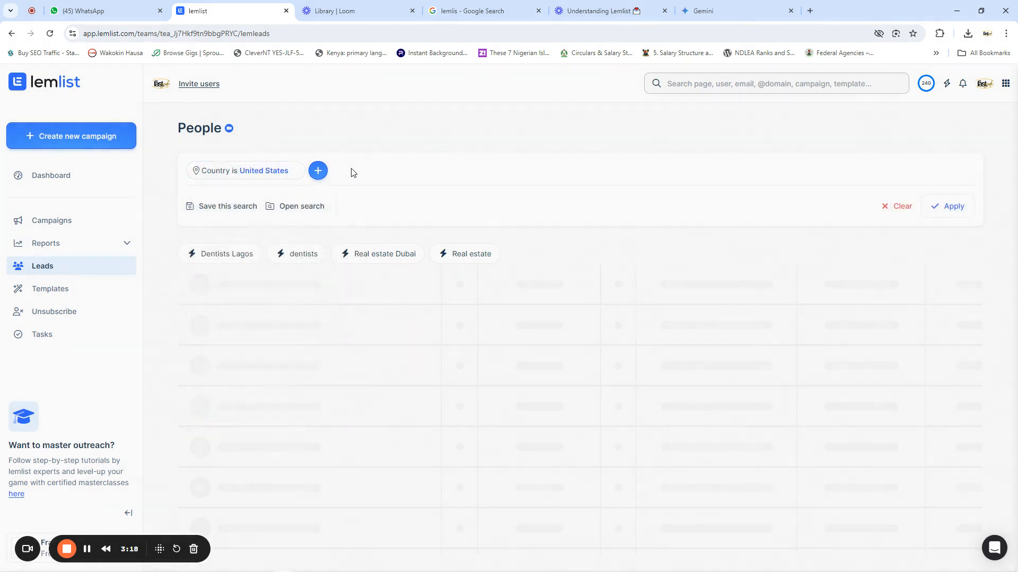
- Add an Industry filter that includes Entertainment to the people search
{"action": "left_click", "coordinate": [318, 171]}
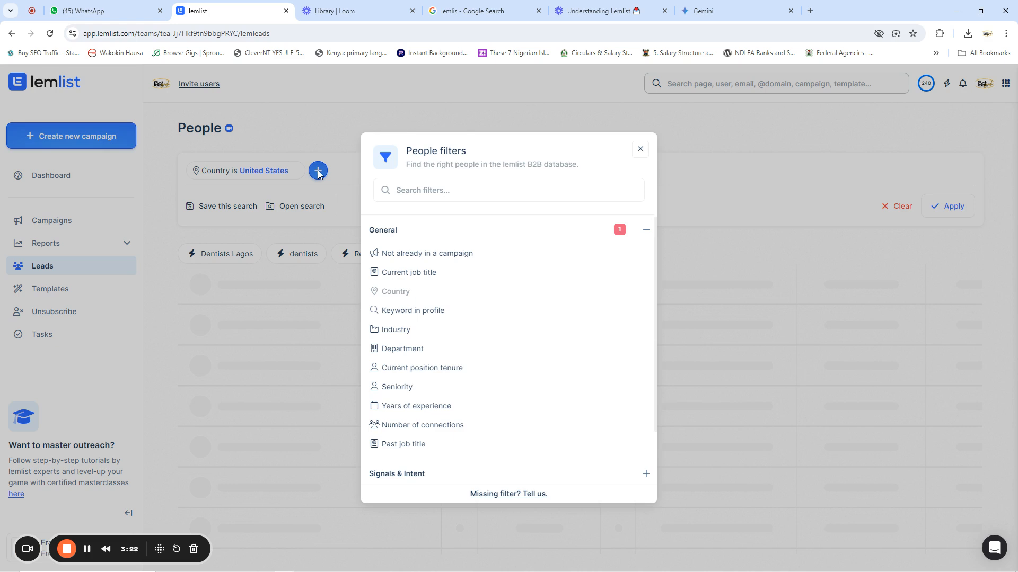
{"action": "left_click", "coordinate": [398, 330]}
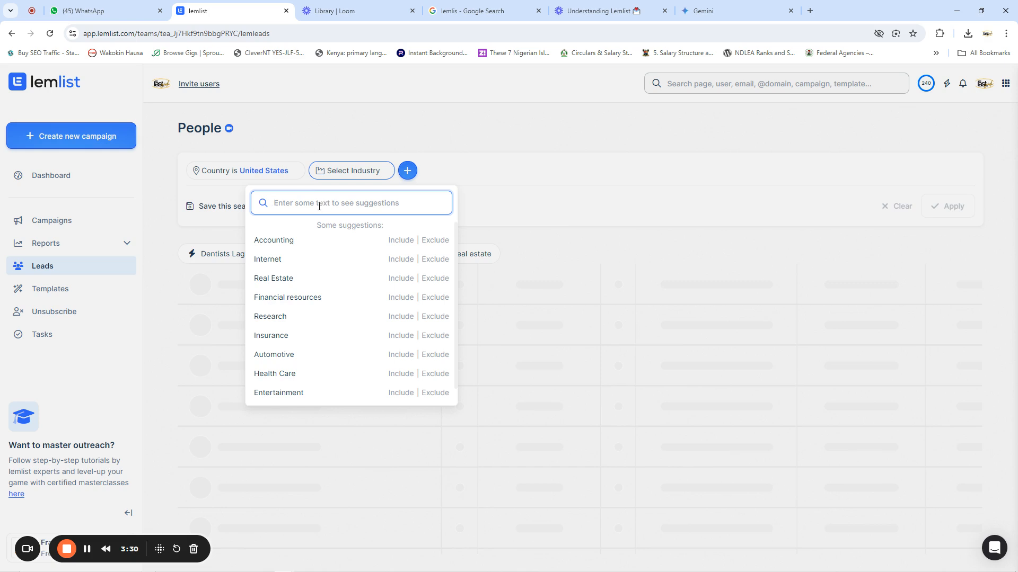
{"action": "scroll", "coordinate": [278, 336], "scroll_direction": "down", "scroll_amount": 1}
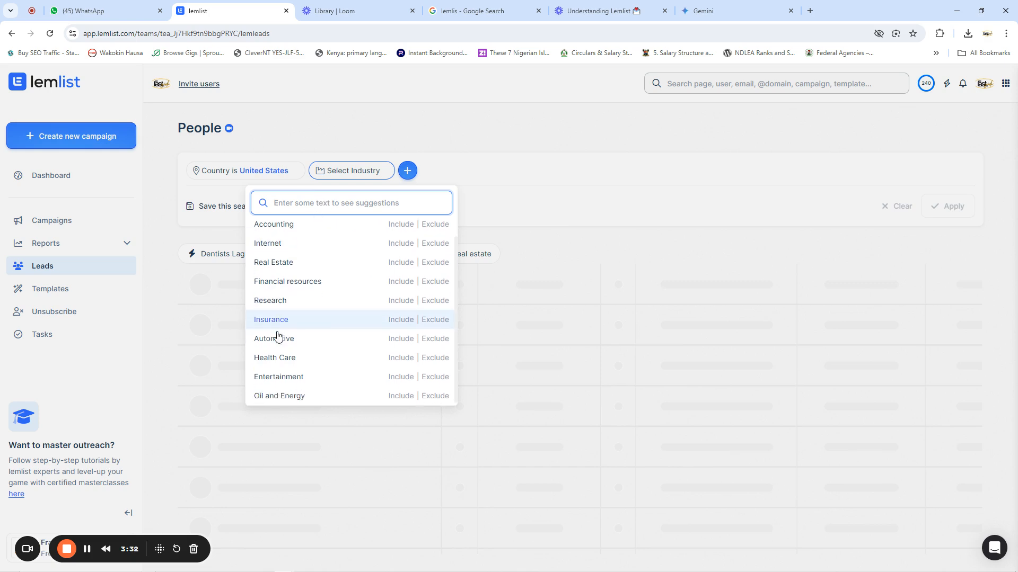
{"action": "left_click", "coordinate": [292, 388]}
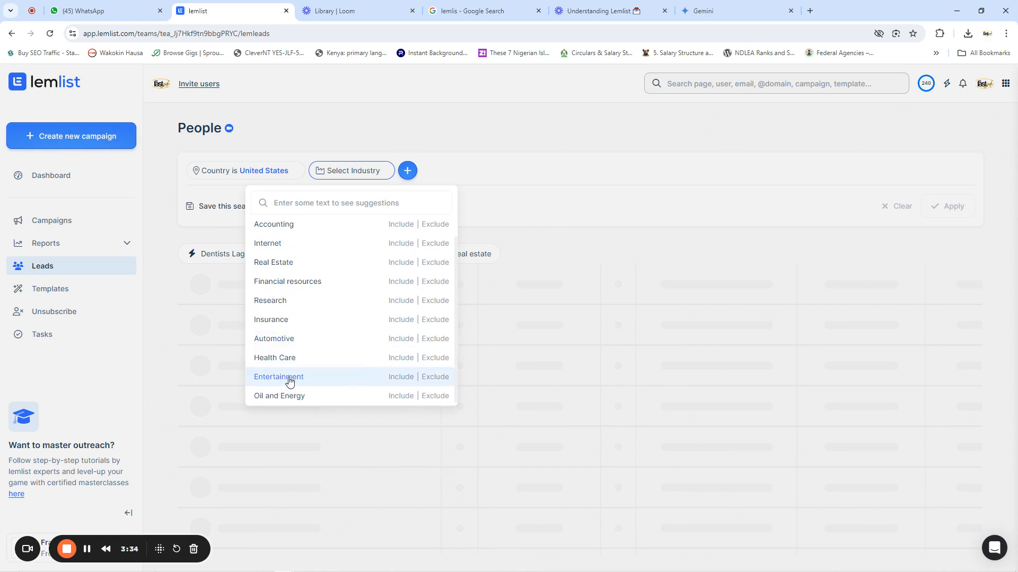
{"action": "left_click", "coordinate": [479, 152]}
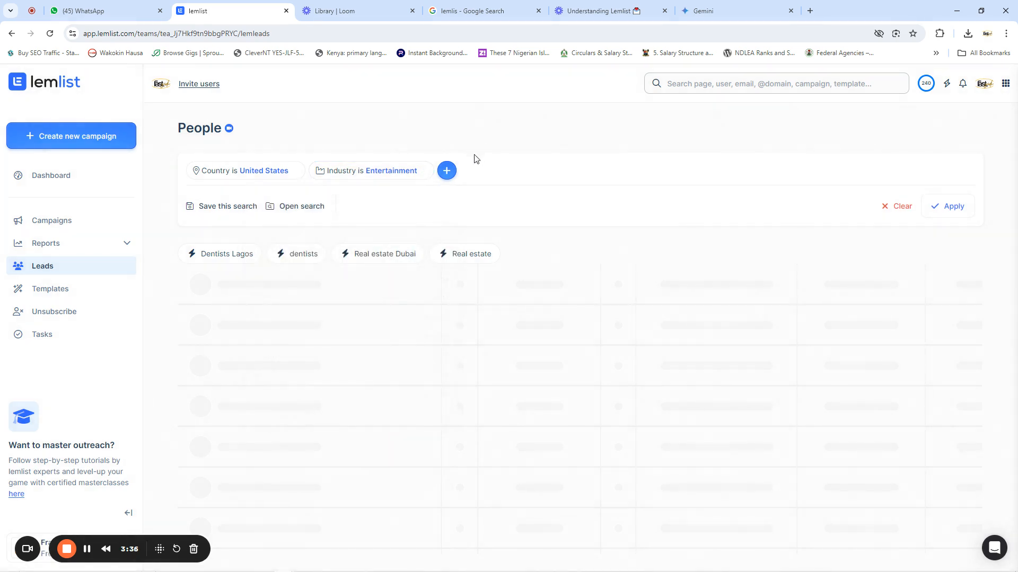
- Add a Seniority filter that includes Entry level and apply the people search
{"action": "left_click", "coordinate": [448, 172]}
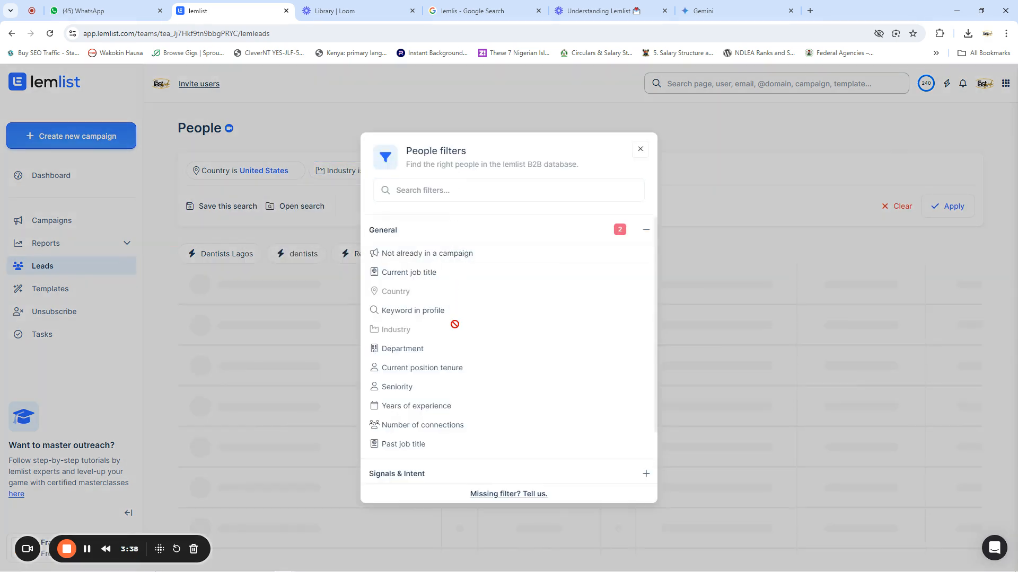
{"action": "left_click", "coordinate": [402, 388]}
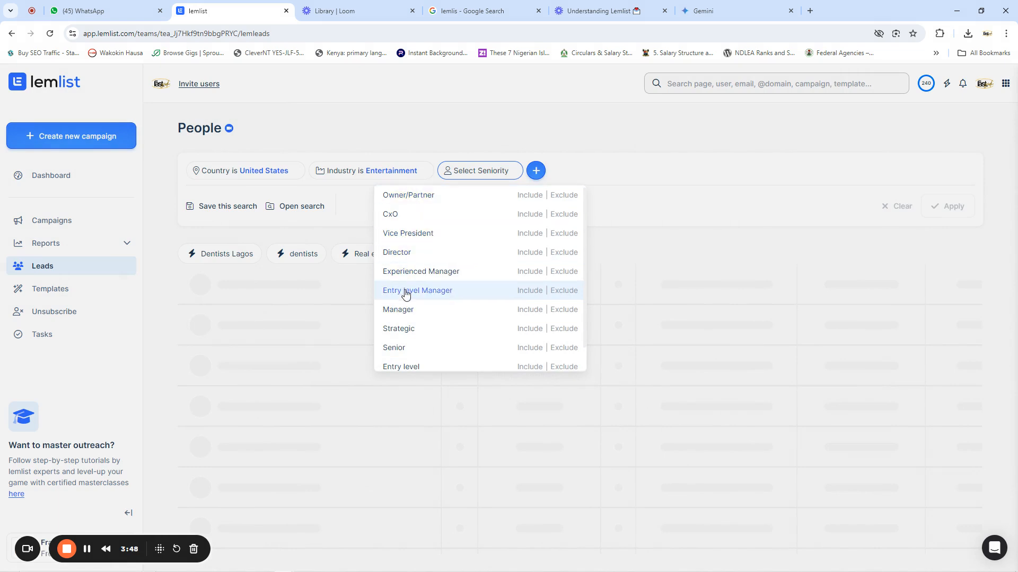
{"action": "left_click", "coordinate": [403, 366]}
{"action": "left_click", "coordinate": [480, 124]}
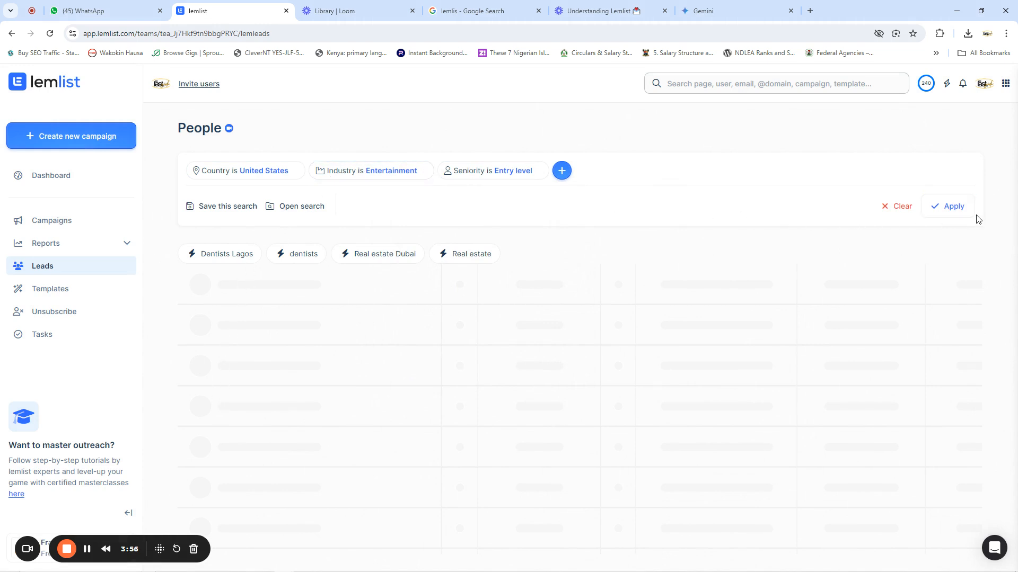
{"action": "left_click", "coordinate": [957, 208]}
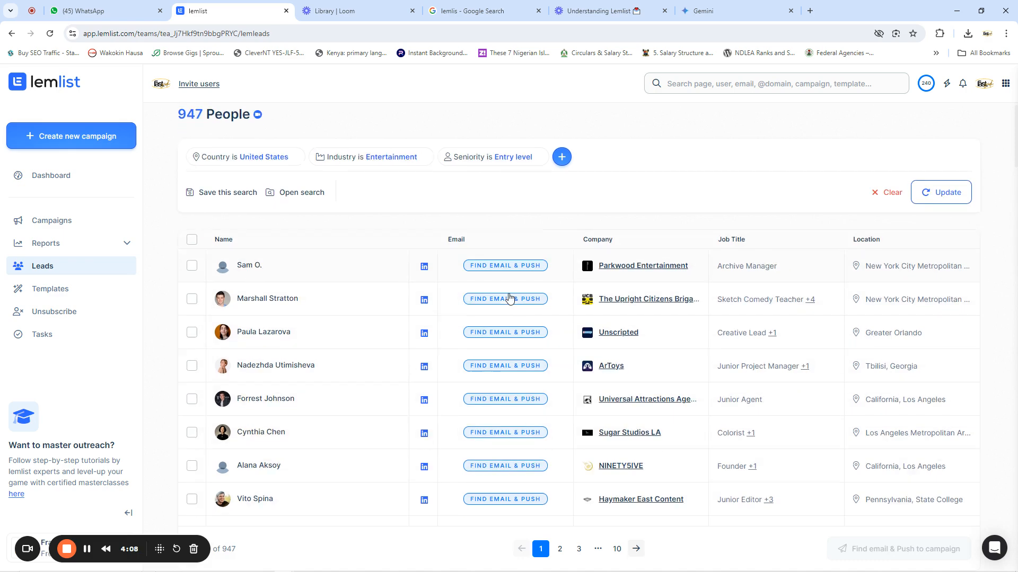
- Browse the list of matching leads, including page 10 of the results
{"action": "scroll", "coordinate": [514, 344], "scroll_direction": "down", "scroll_amount": 20}
{"action": "scroll", "coordinate": [514, 353], "scroll_direction": "down", "scroll_amount": 10}
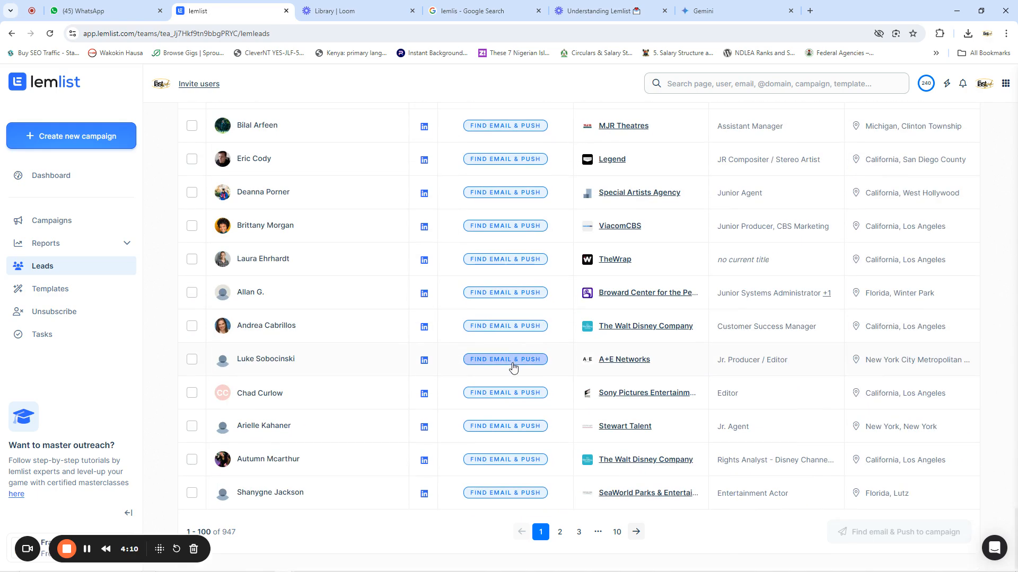
{"action": "scroll", "coordinate": [599, 393], "scroll_direction": "up", "scroll_amount": 12}
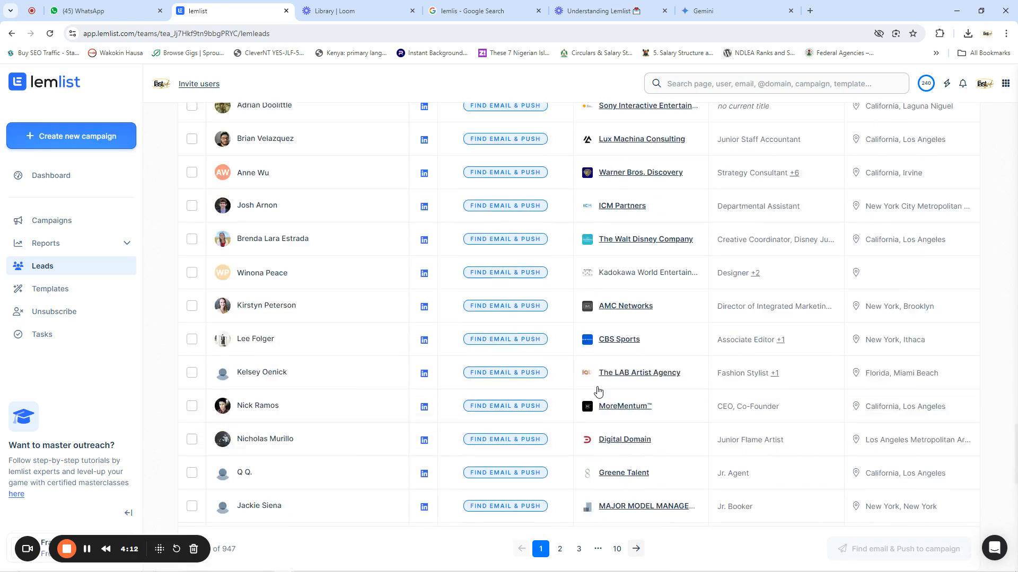
{"action": "scroll", "coordinate": [594, 417], "scroll_direction": "down", "scroll_amount": 6}
{"action": "scroll", "coordinate": [593, 417], "scroll_direction": "down", "scroll_amount": 6}
{"action": "left_click", "coordinate": [616, 533]}
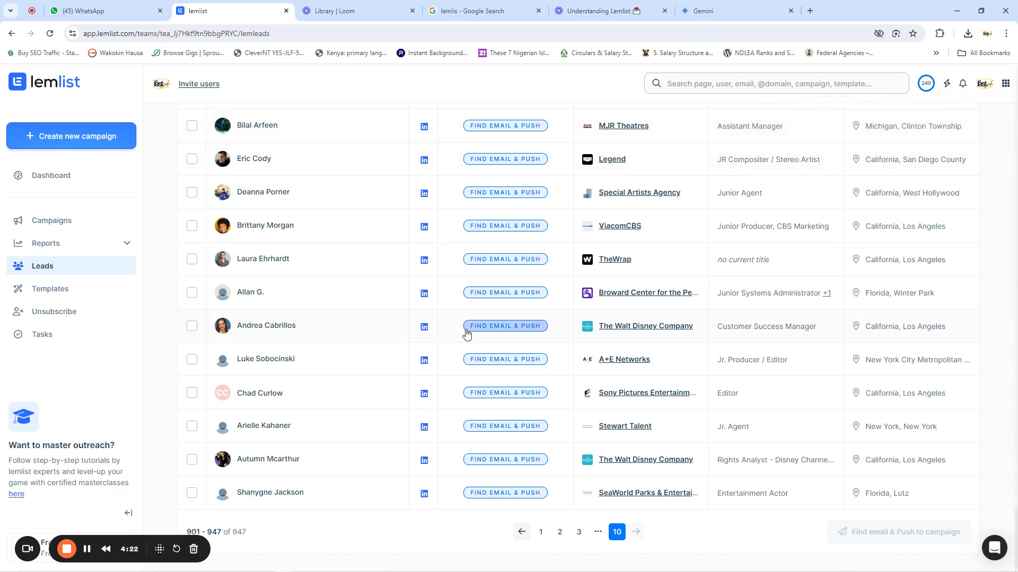
{"action": "scroll", "coordinate": [473, 328], "scroll_direction": "up", "scroll_amount": 1}
{"action": "scroll", "coordinate": [473, 329], "scroll_direction": "up", "scroll_amount": 15}
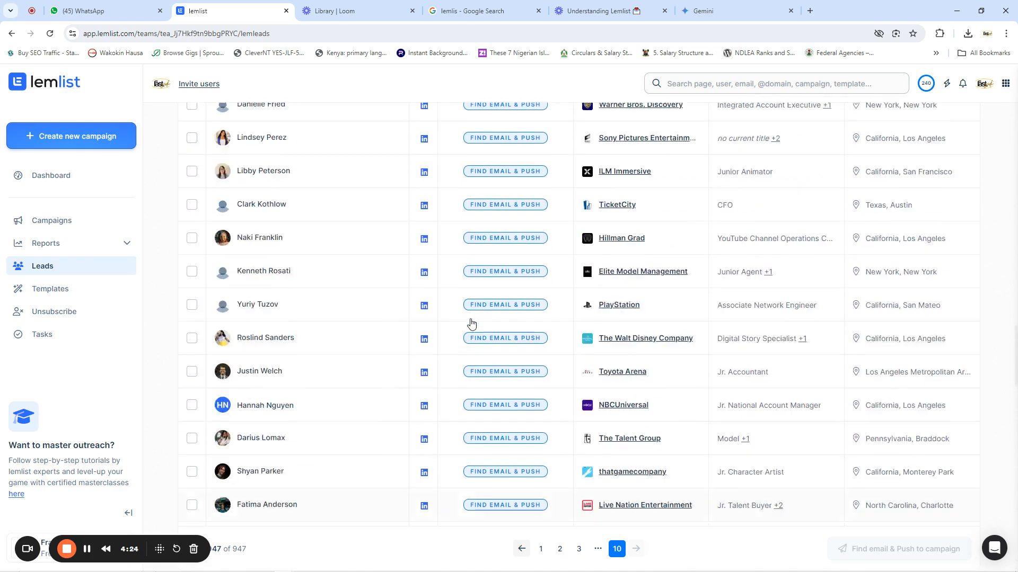
- Remove the United States country filter and update the people search
{"action": "scroll", "coordinate": [467, 324], "scroll_direction": "up", "scroll_amount": 10}
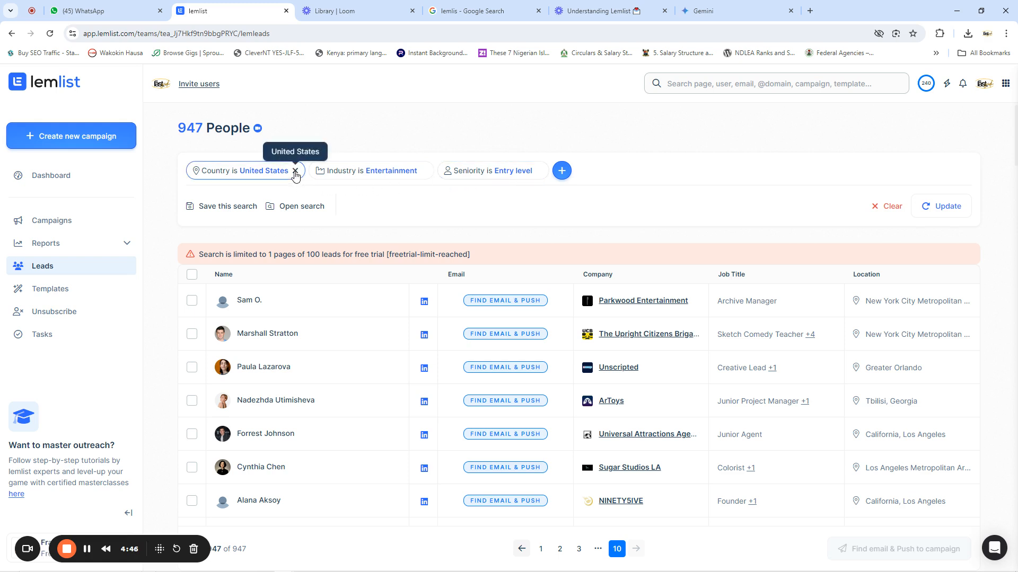
{"action": "left_click", "coordinate": [295, 172]}
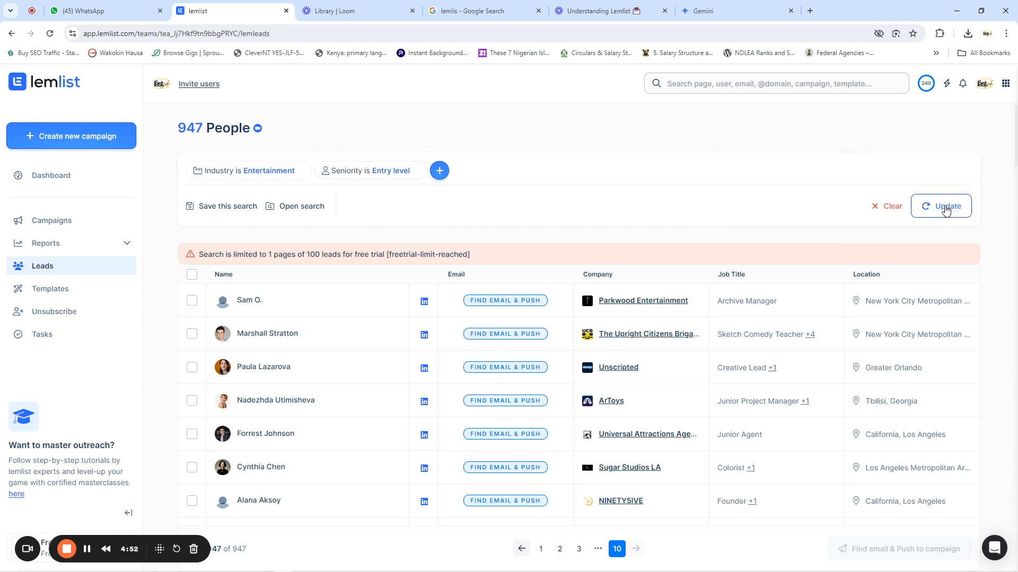
{"action": "left_click", "coordinate": [945, 208]}
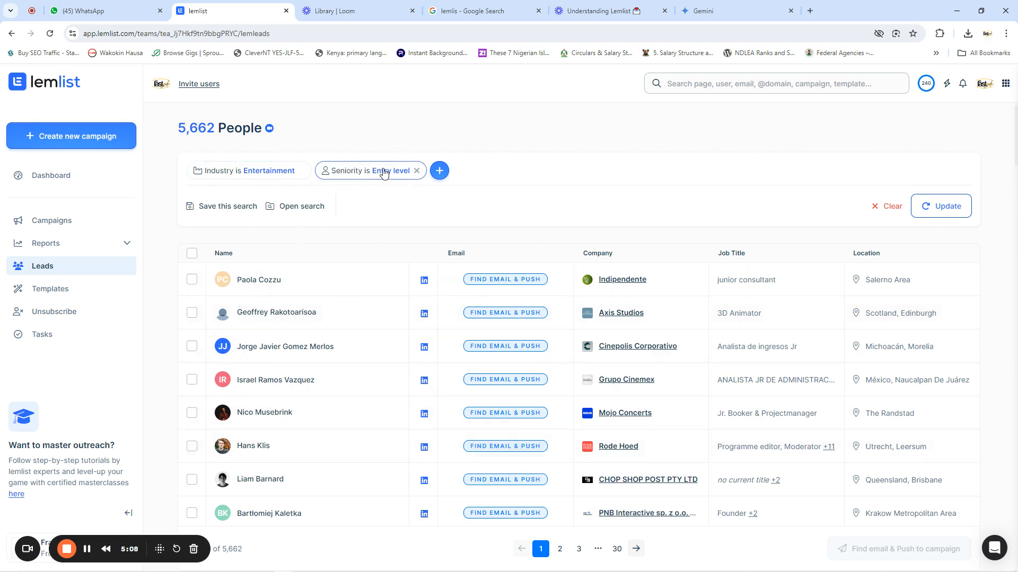
- Replace the Entry level seniority filter with one that includes Director and update the people search
{"action": "left_click", "coordinate": [417, 171]}
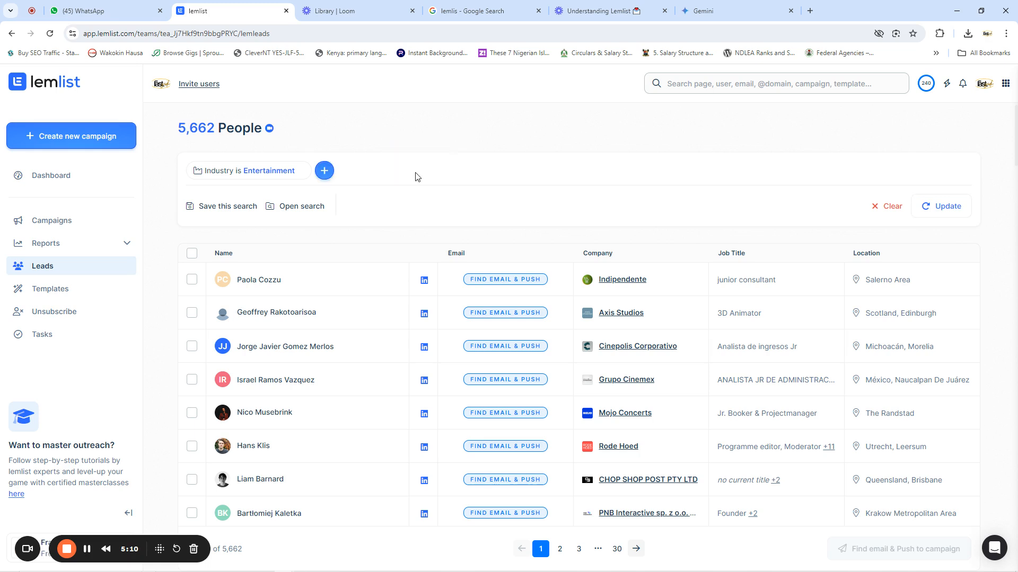
{"action": "left_click", "coordinate": [325, 171]}
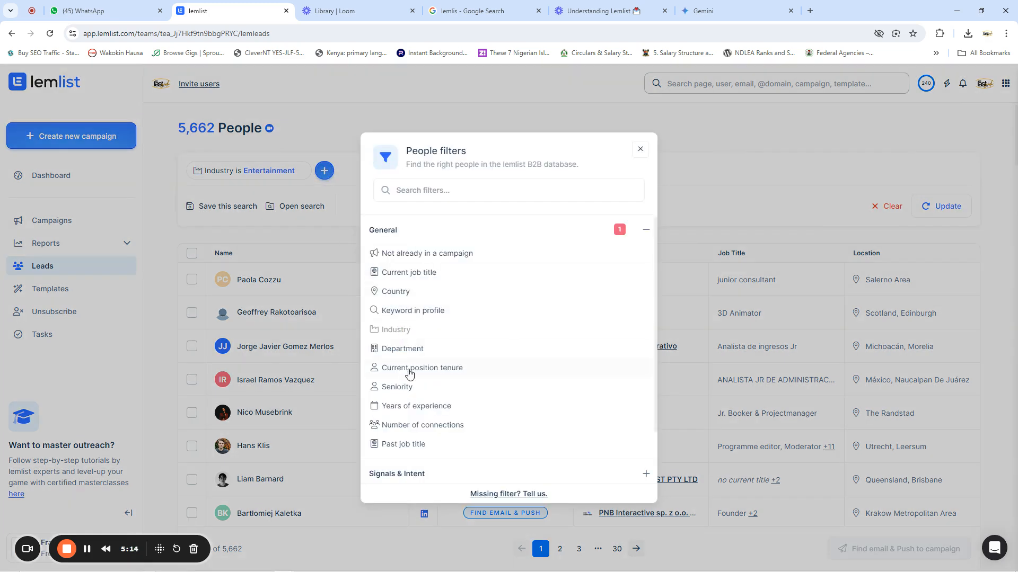
{"action": "left_click", "coordinate": [405, 388]}
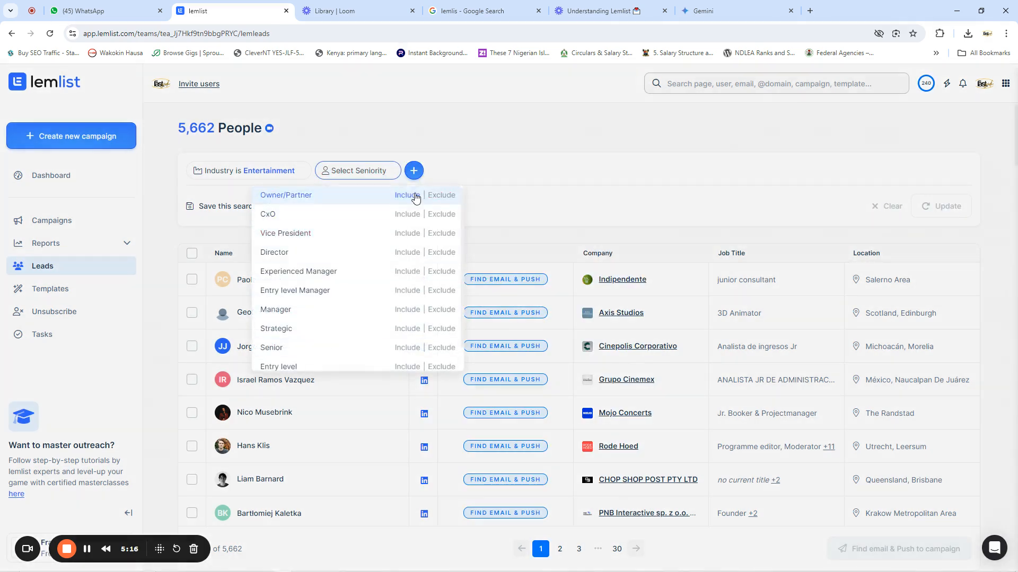
{"action": "left_click", "coordinate": [312, 253]}
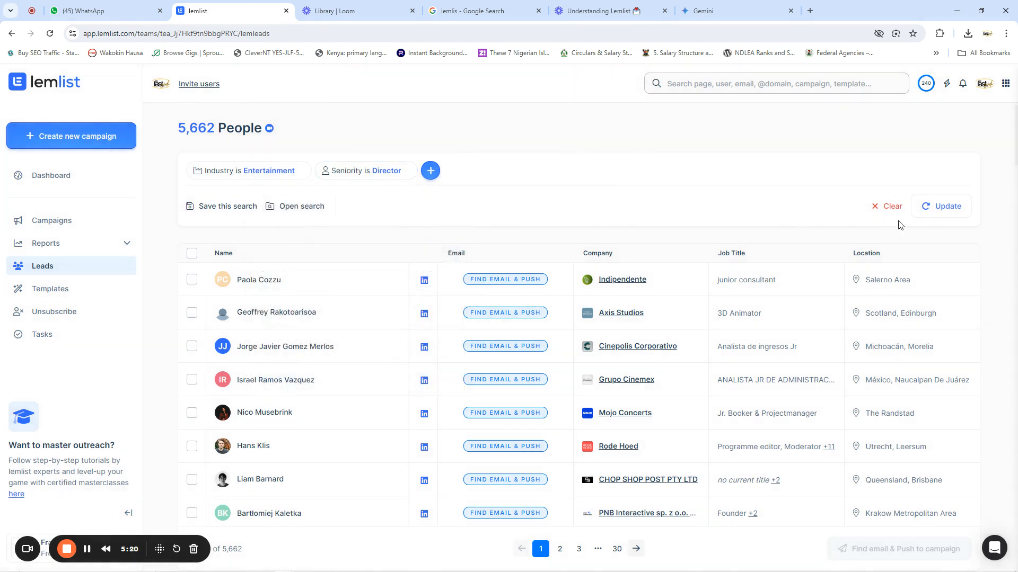
{"action": "left_click", "coordinate": [951, 206]}
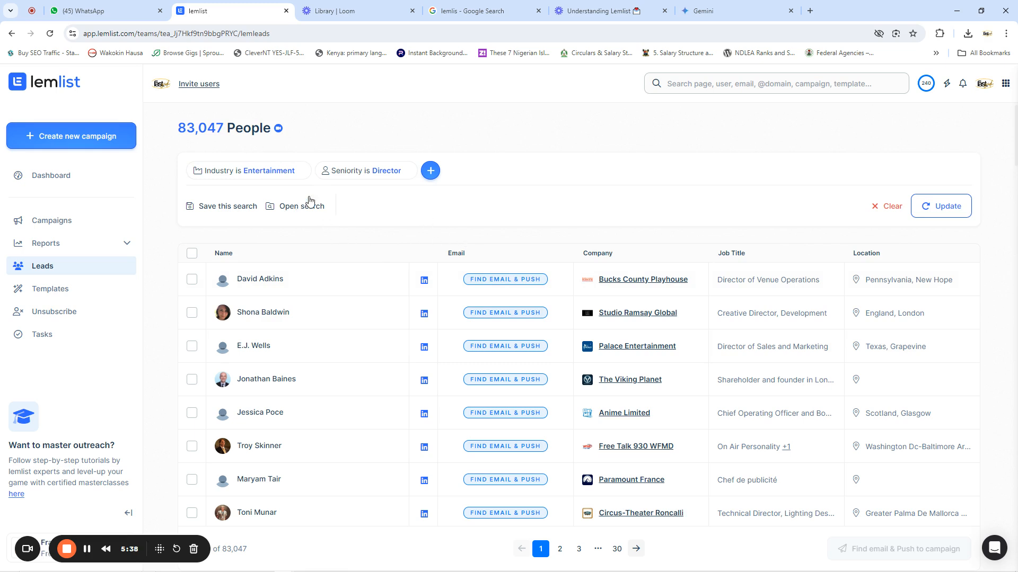
- Add a Country filter that includes United Kingdom and update the people search
{"action": "left_click", "coordinate": [430, 171]}
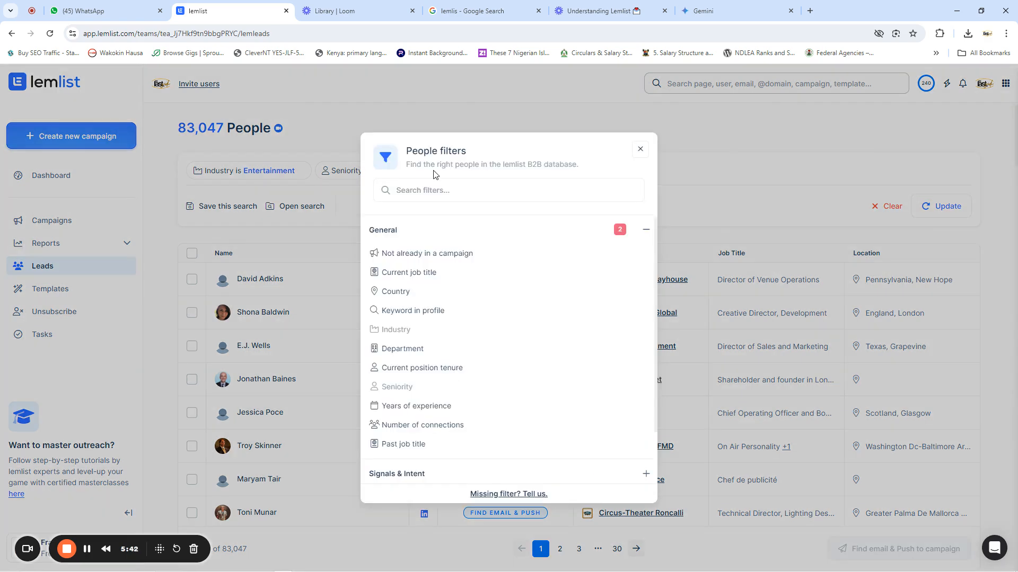
{"action": "left_click", "coordinate": [400, 291]}
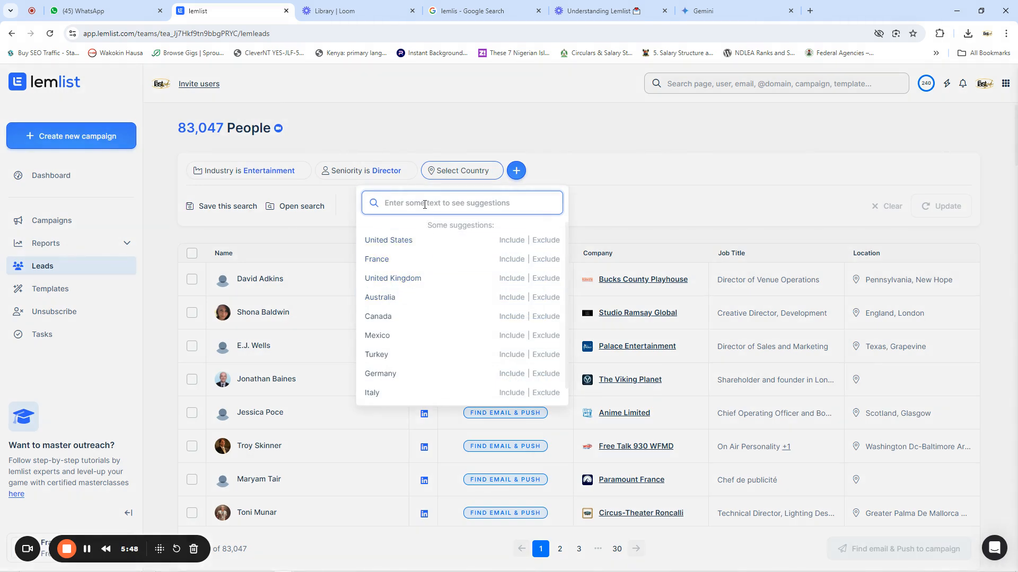
{"action": "type", "text": "united"}
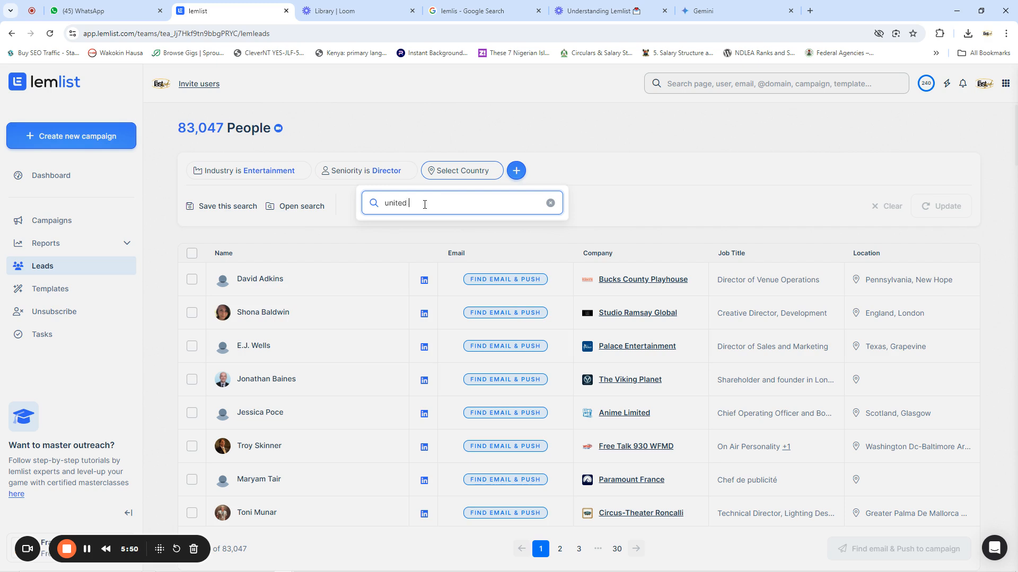
{"action": "left_click", "coordinate": [410, 267]}
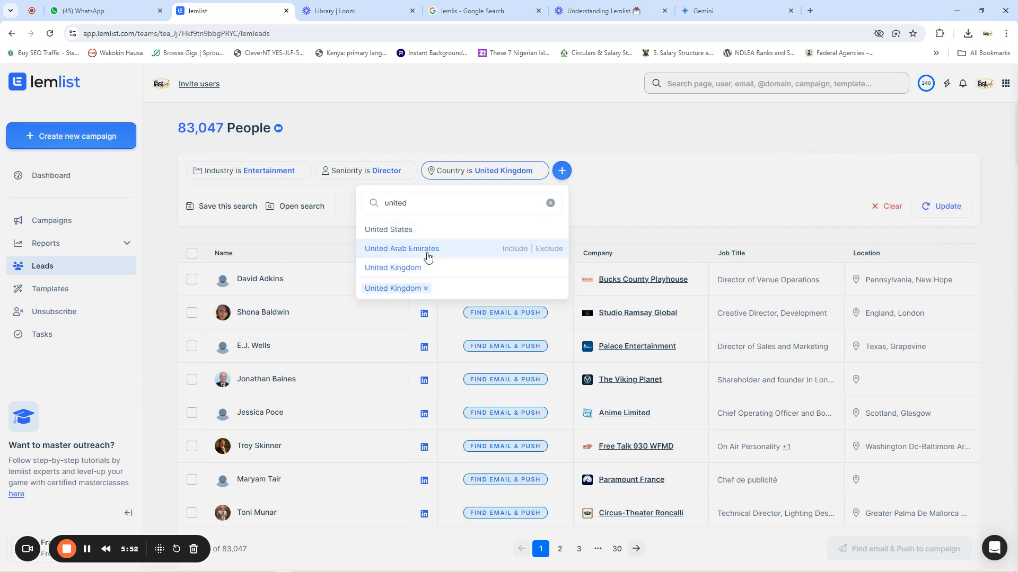
{"action": "left_click", "coordinate": [753, 188]}
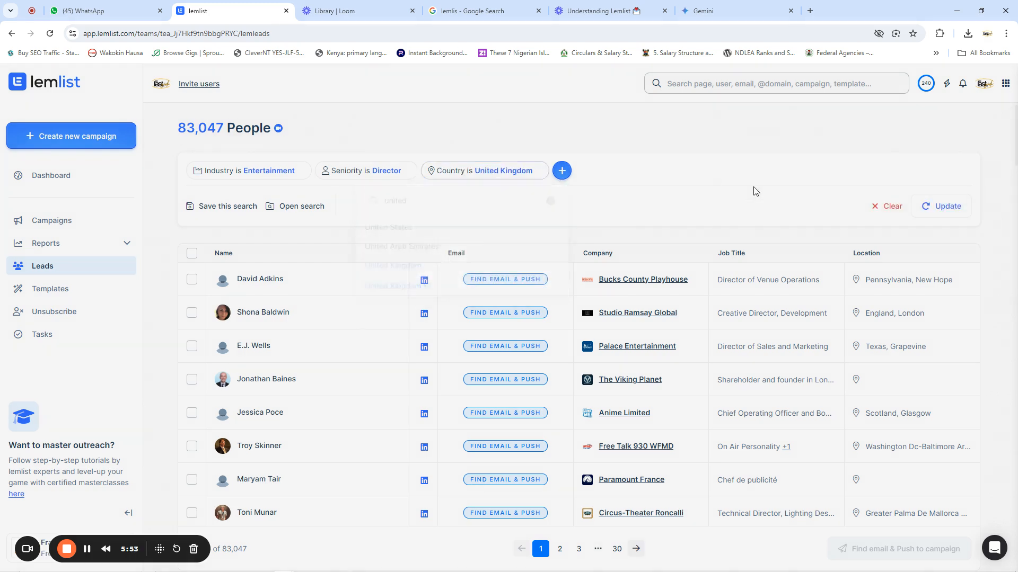
{"action": "left_click", "coordinate": [948, 209]}
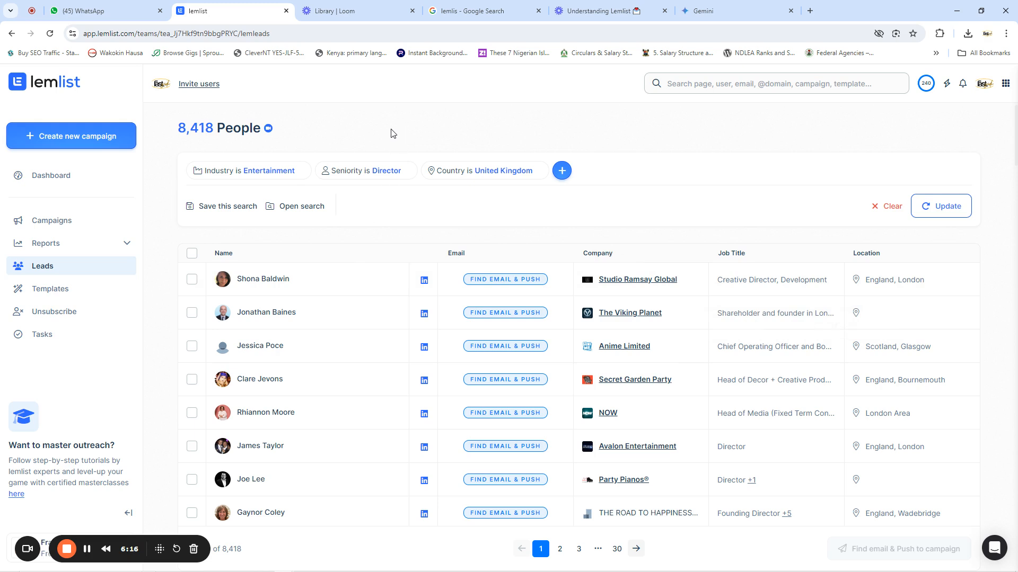
- Save the current people search under the name "Directors United Kingdom"
{"action": "left_click", "coordinate": [235, 207]}
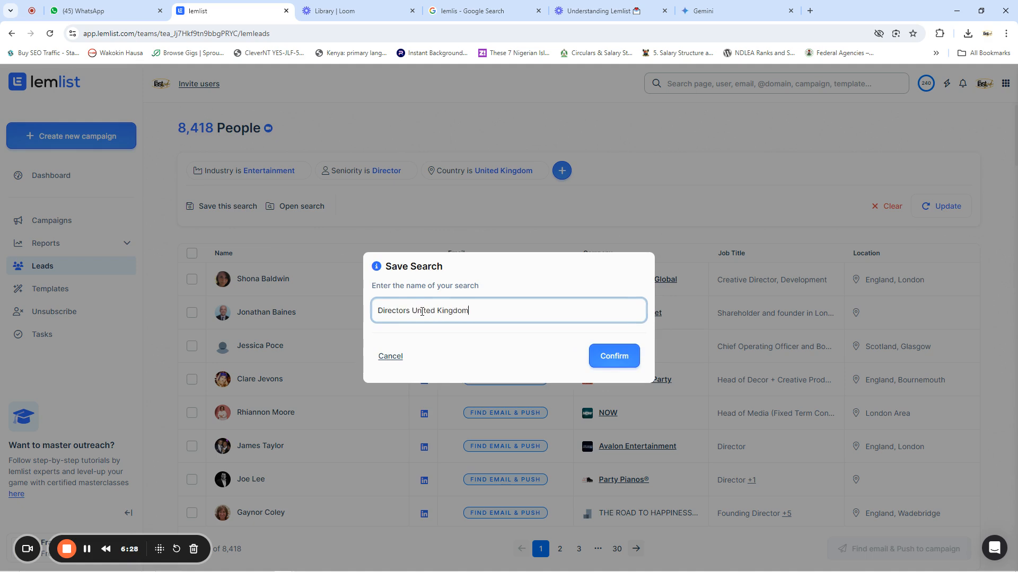
{"action": "left_click", "coordinate": [612, 360]}
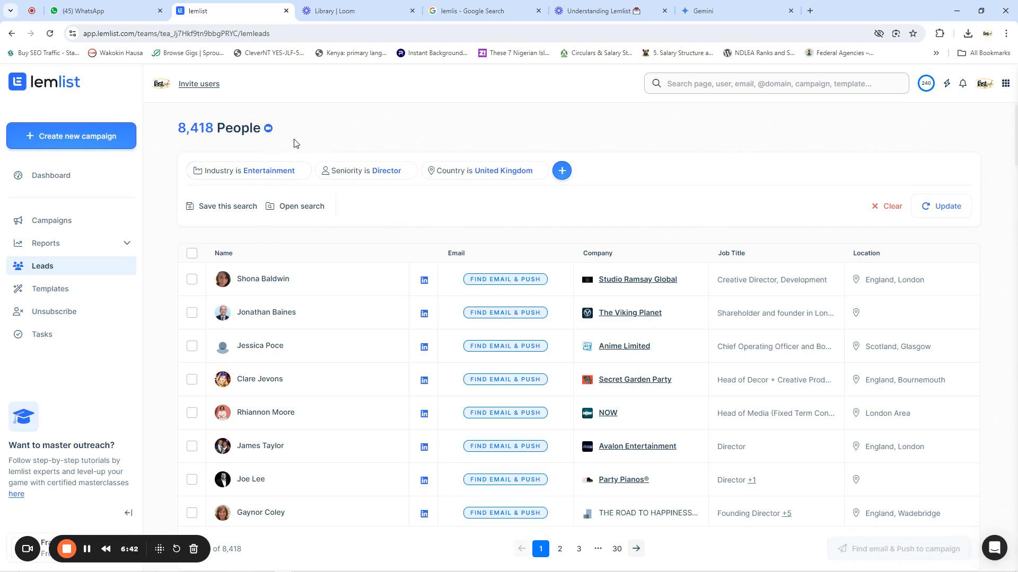
- Delete the saved searches Real estate, Real estate Dubai, dentists and Dentists Lagos, then close the saved search list
{"action": "left_click", "coordinate": [307, 209]}
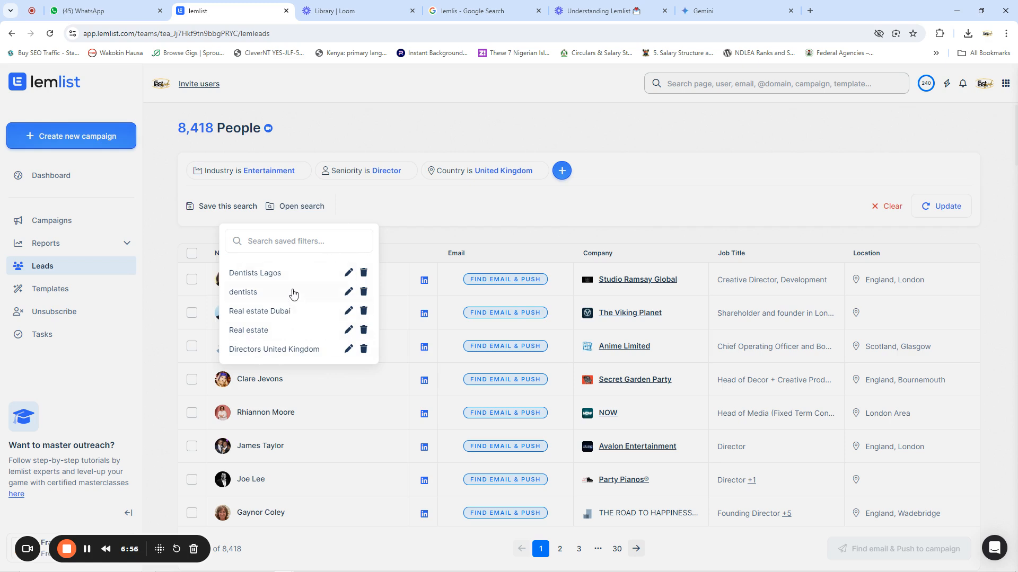
{"action": "left_click", "coordinate": [364, 330]}
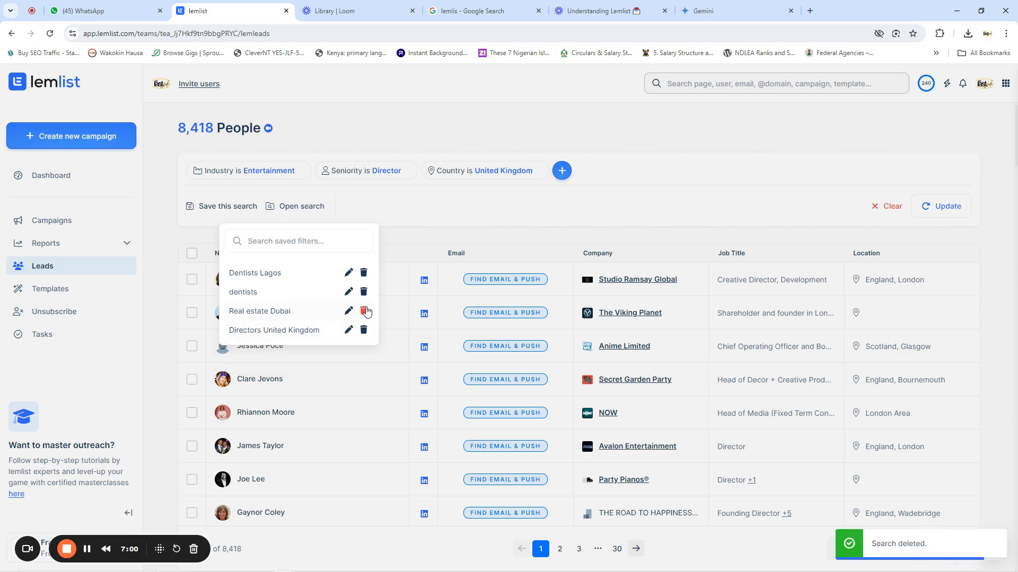
{"action": "left_click", "coordinate": [364, 310]}
{"action": "left_click", "coordinate": [364, 292]}
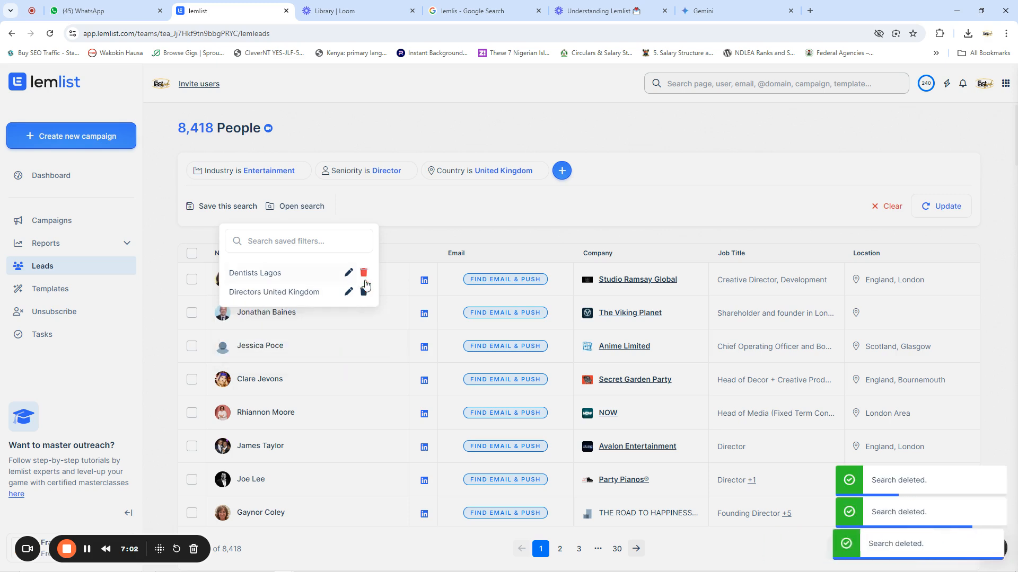
{"action": "left_click", "coordinate": [364, 272]}
{"action": "left_click", "coordinate": [388, 207]}
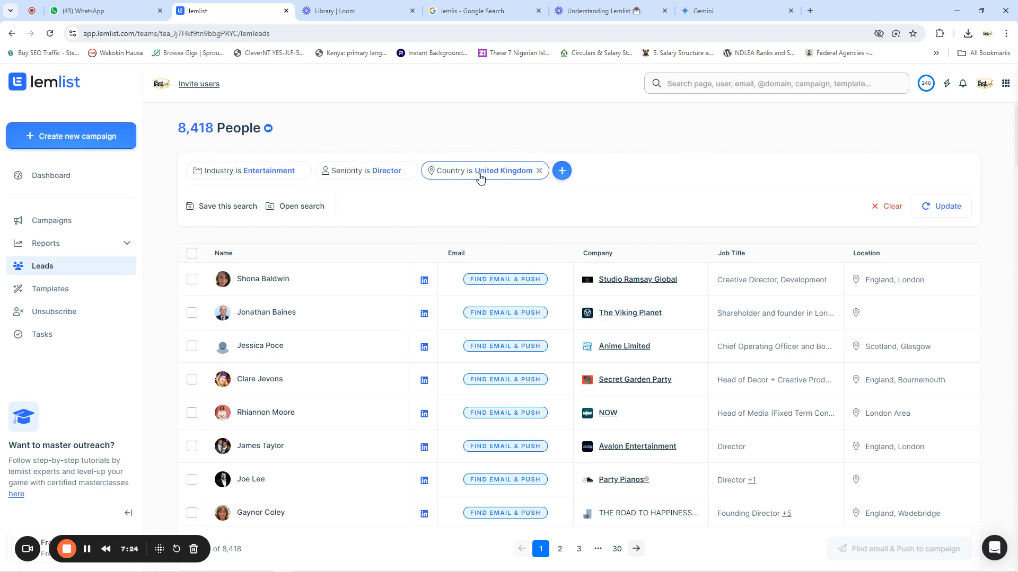
- Replace the United Kingdom country filter with a City / State filter for "new york" and update the people search
{"action": "left_click", "coordinate": [539, 171]}
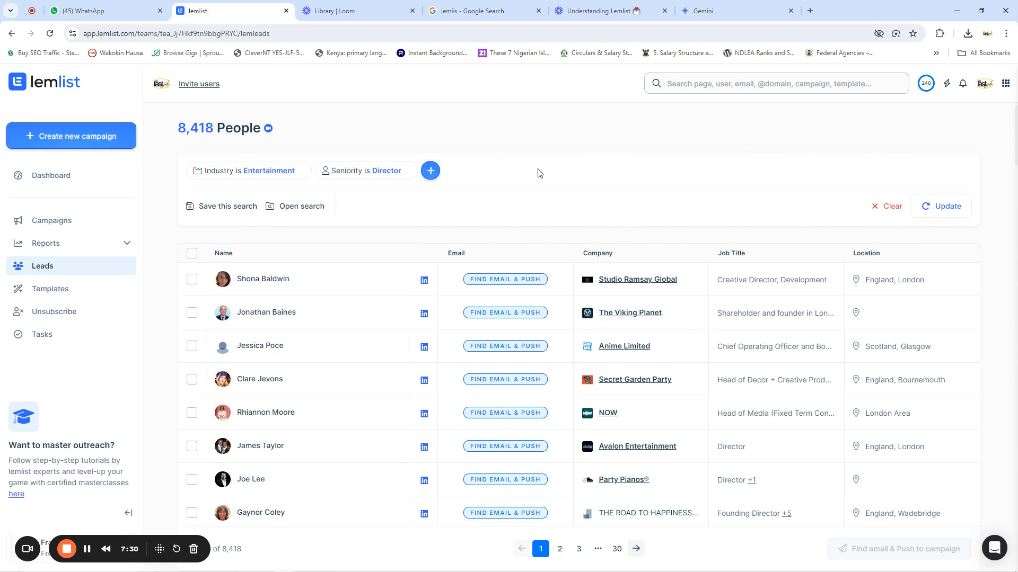
{"action": "left_click", "coordinate": [431, 171]}
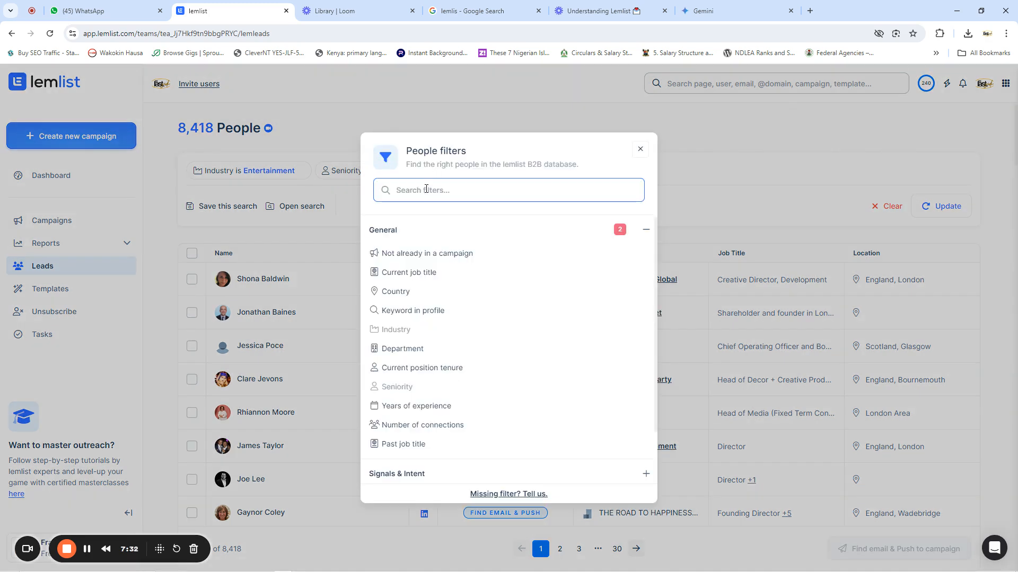
{"action": "left_click", "coordinate": [426, 189]}
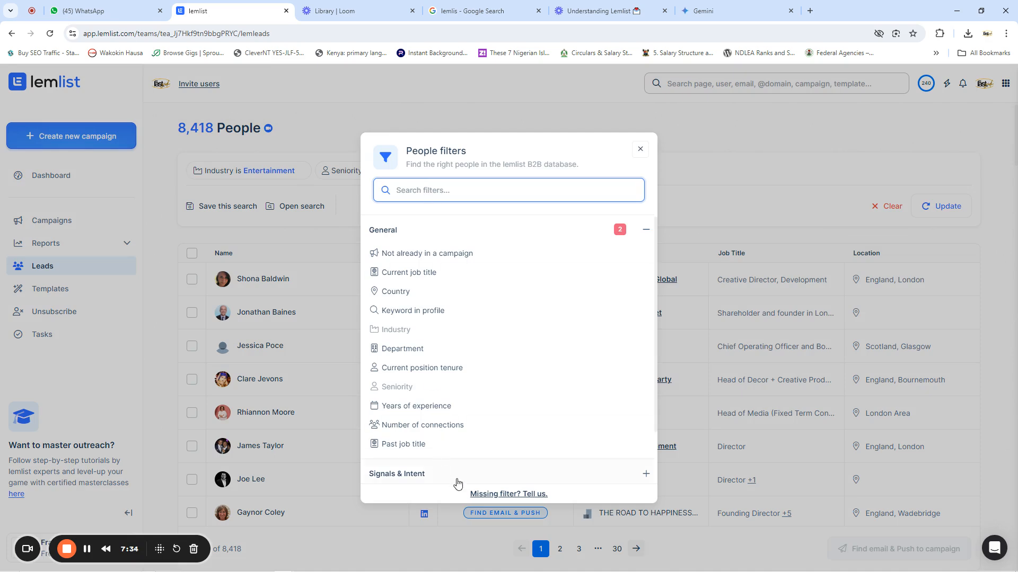
{"action": "scroll", "coordinate": [453, 474], "scroll_direction": "down", "scroll_amount": 1}
{"action": "left_click", "coordinate": [421, 476]}
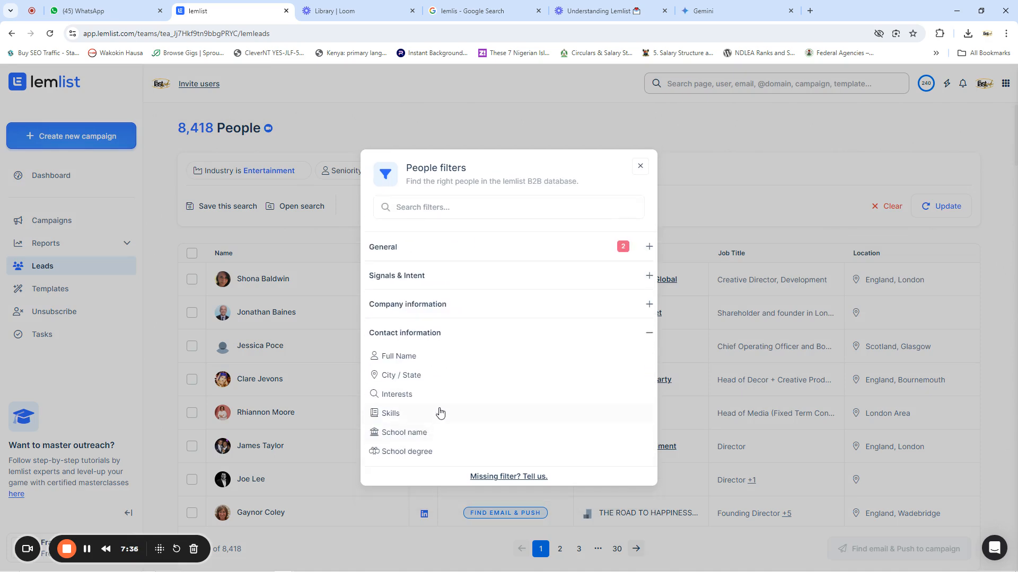
{"action": "left_click", "coordinate": [405, 379]}
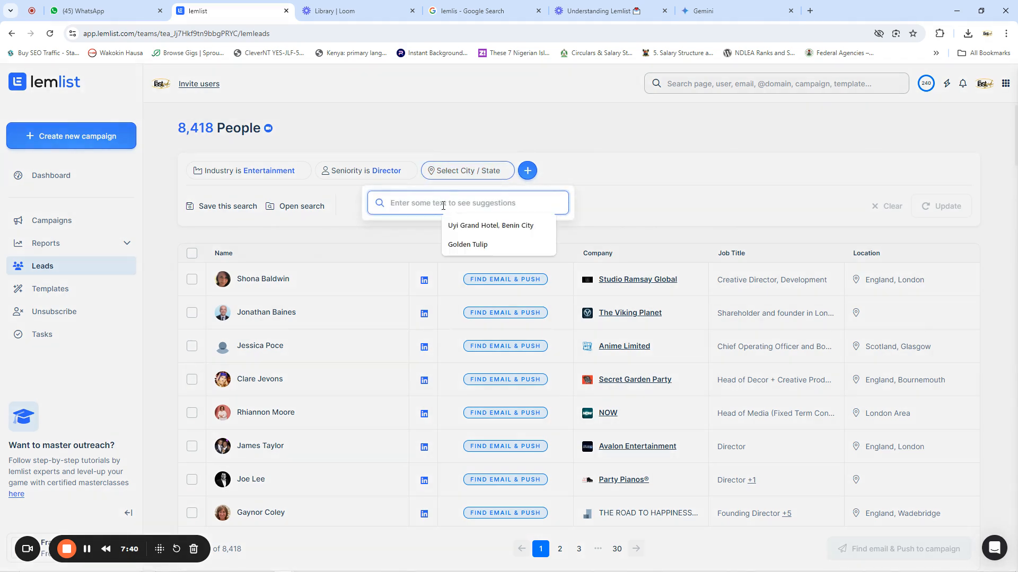
{"action": "type", "text": "new"}
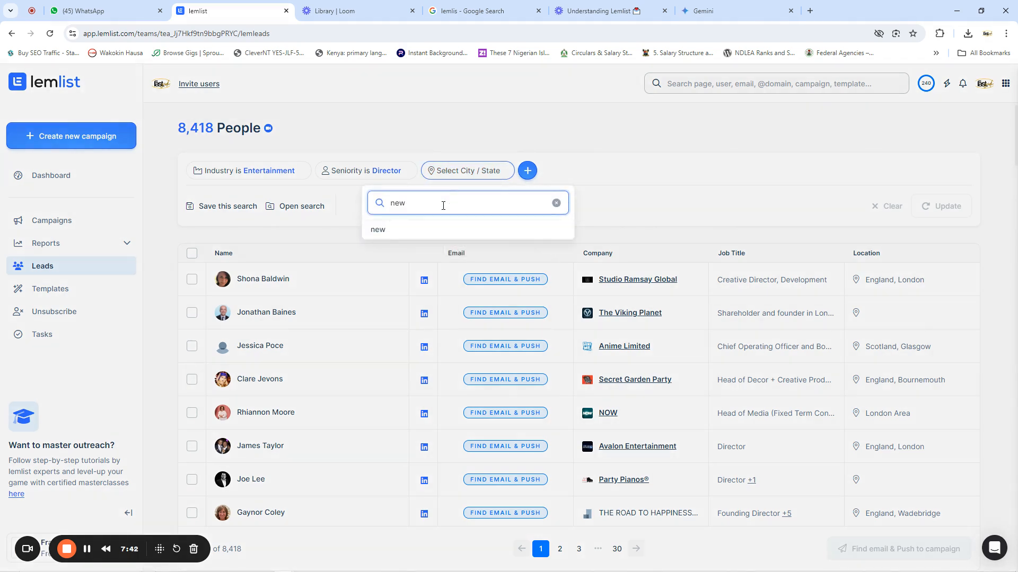
{"action": "type", "text": " york"}
{"action": "key", "text": "Return"}
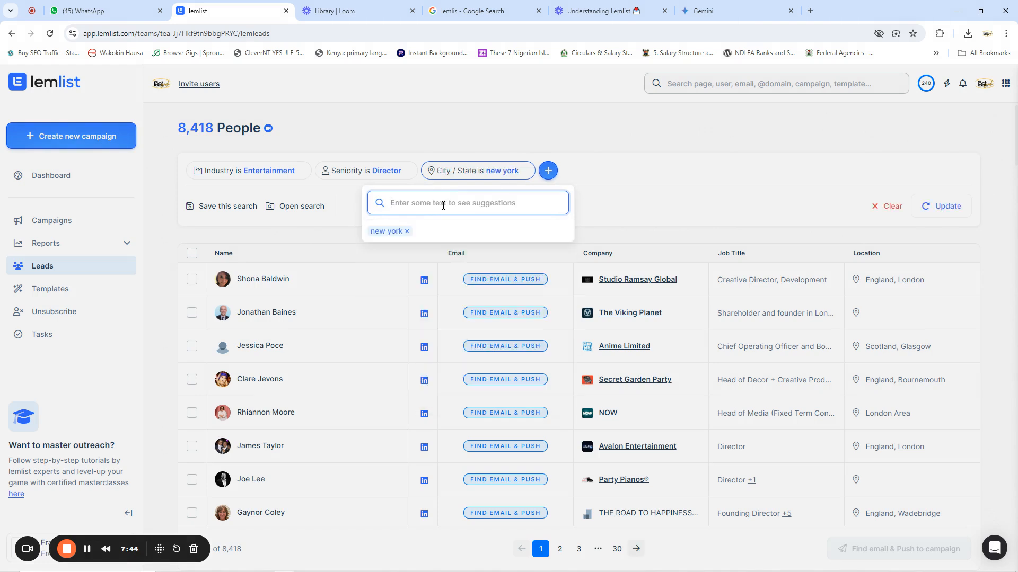
{"action": "left_click", "coordinate": [579, 161]}
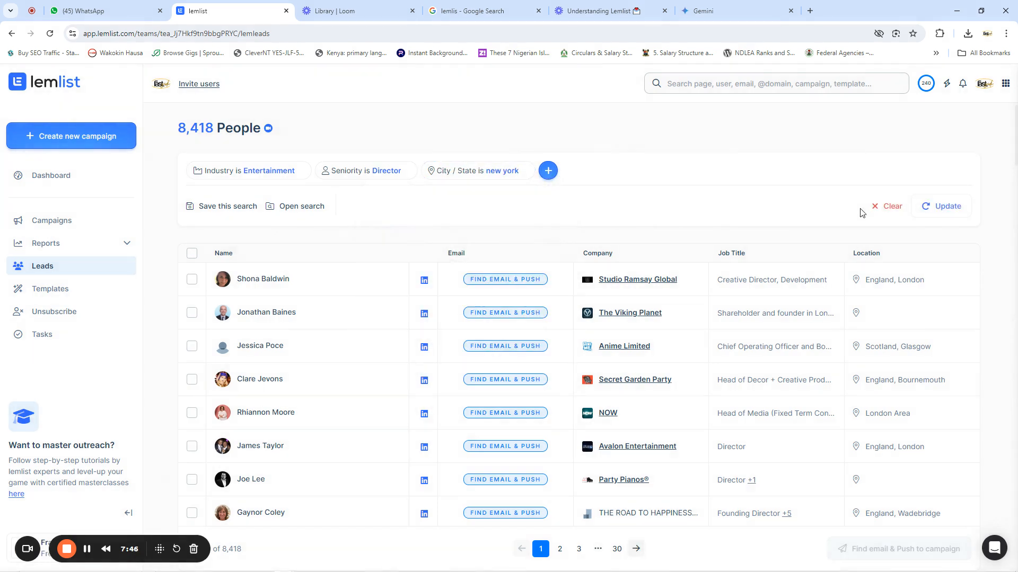
{"action": "left_click", "coordinate": [948, 210]}
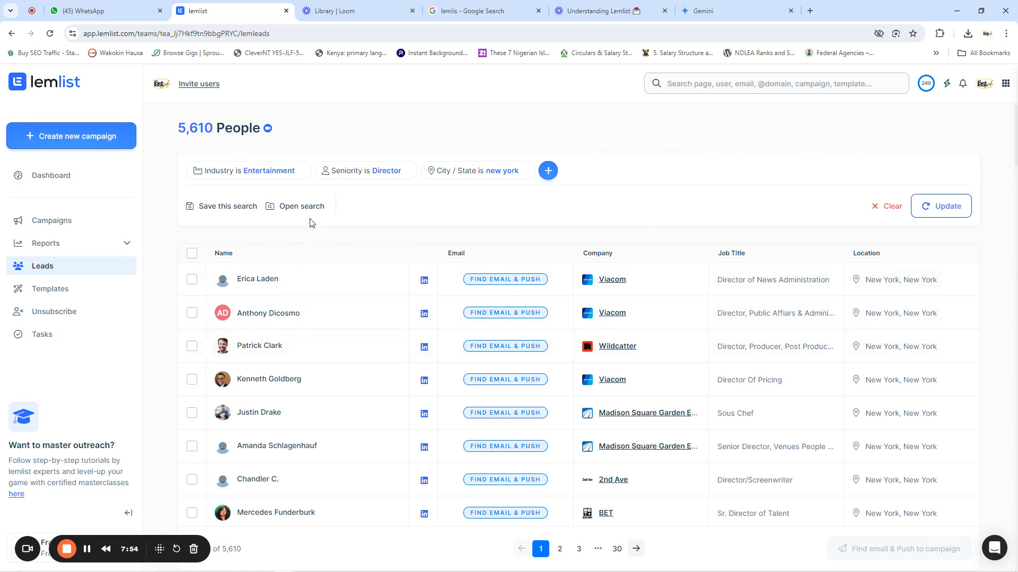
- Look through the first page of entertainment directors in New York, checking their companies, job titles and locations
{"action": "scroll", "coordinate": [448, 433], "scroll_direction": "down", "scroll_amount": 6}
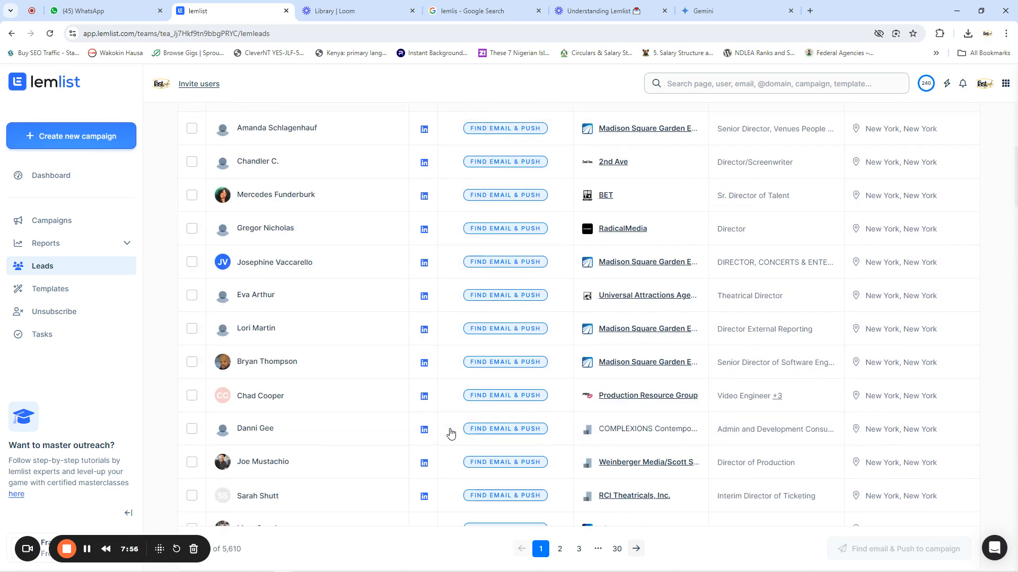
{"action": "scroll", "coordinate": [448, 432], "scroll_direction": "up", "scroll_amount": 6}
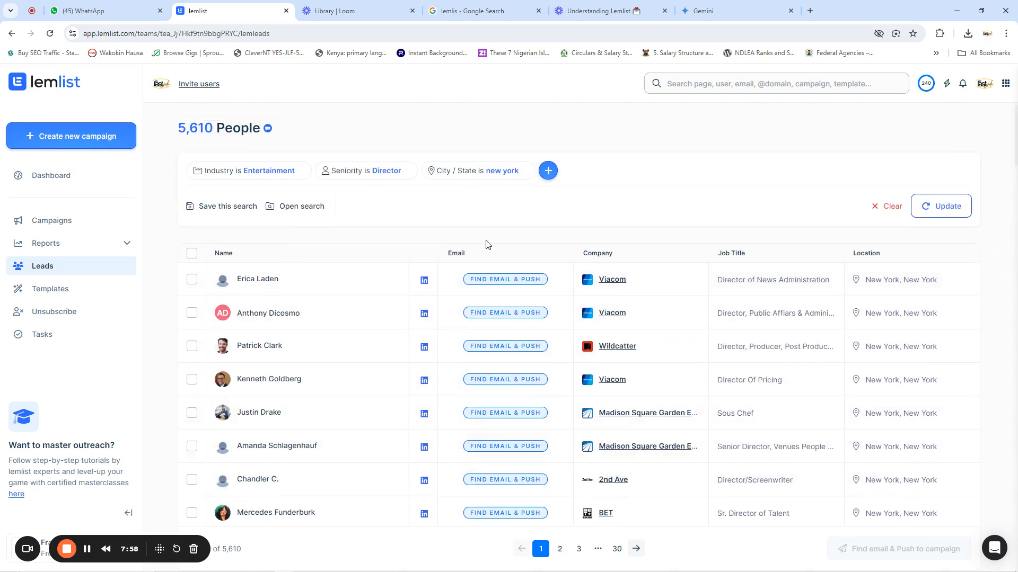
{"action": "scroll", "coordinate": [420, 375], "scroll_direction": "down", "scroll_amount": 5}
{"action": "scroll", "coordinate": [413, 382], "scroll_direction": "down", "scroll_amount": 20}
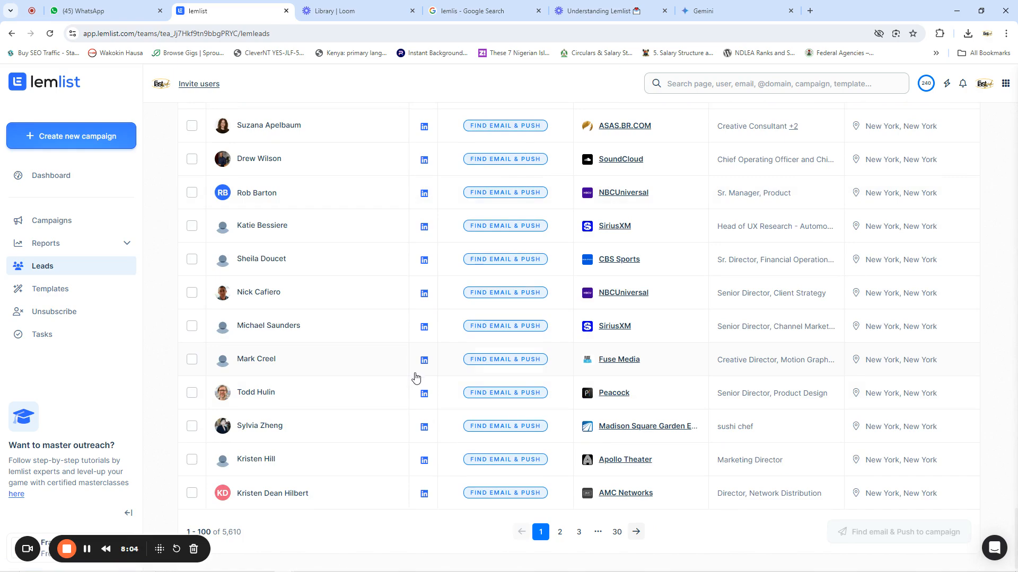
{"action": "scroll", "coordinate": [437, 265], "scroll_direction": "up", "scroll_amount": 20}
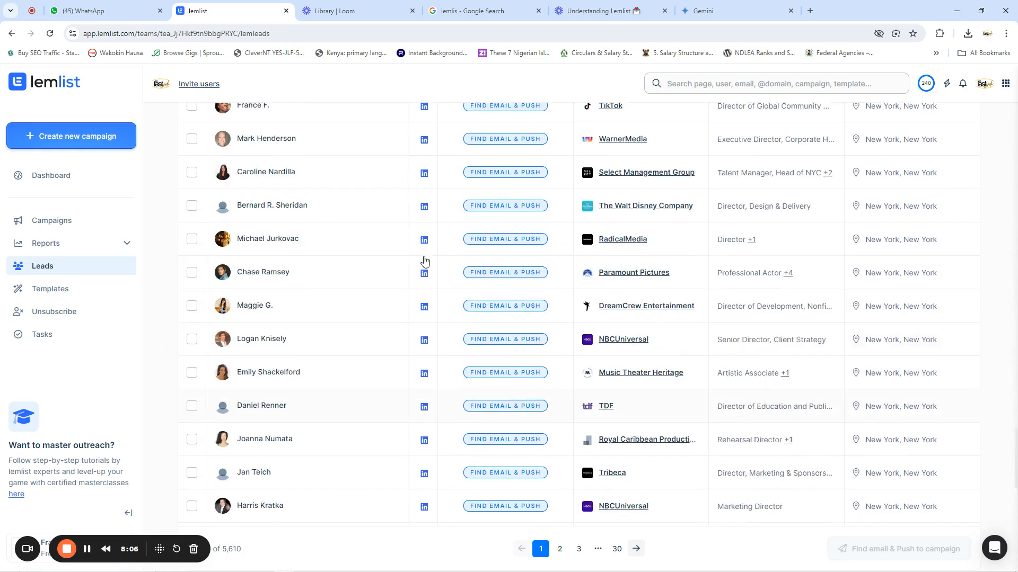
{"action": "scroll", "coordinate": [432, 196], "scroll_direction": "up", "scroll_amount": 10}
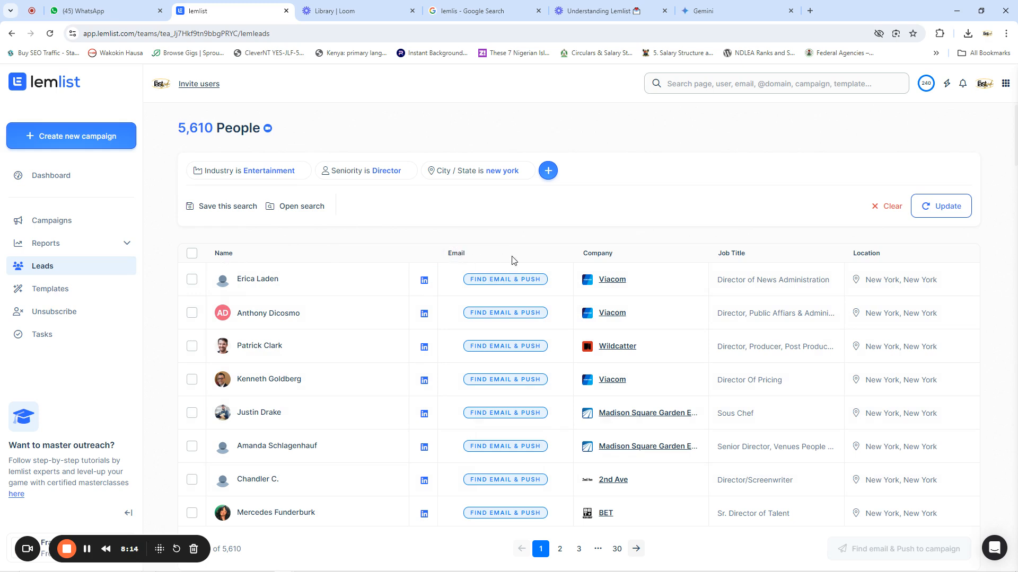
- View the Find Email & Push campaign options for the first lead, continuing past the plan limit notice, and close them without pushing
{"action": "scroll", "coordinate": [506, 466], "scroll_direction": "down", "scroll_amount": 1}
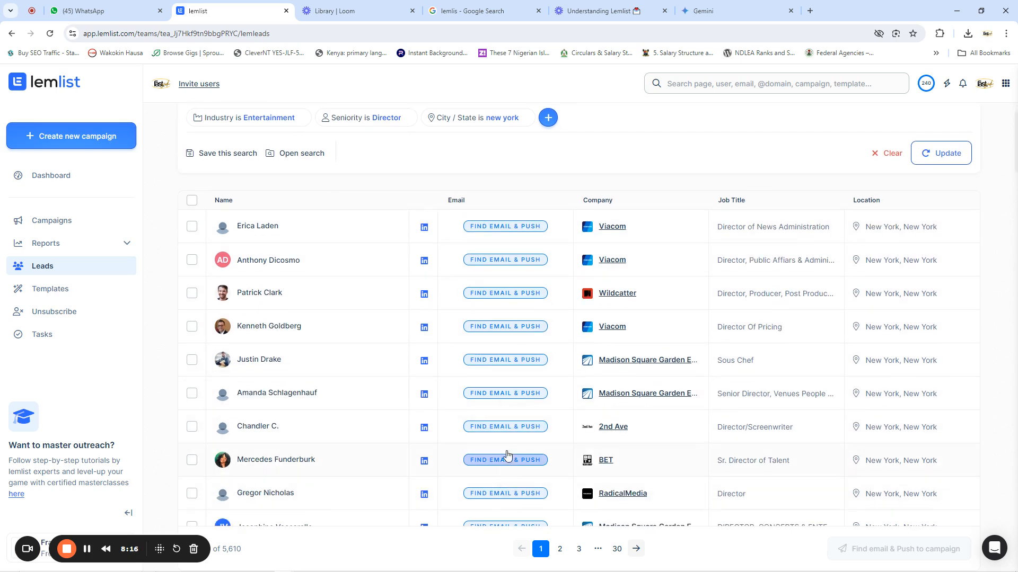
{"action": "left_click", "coordinate": [498, 227]}
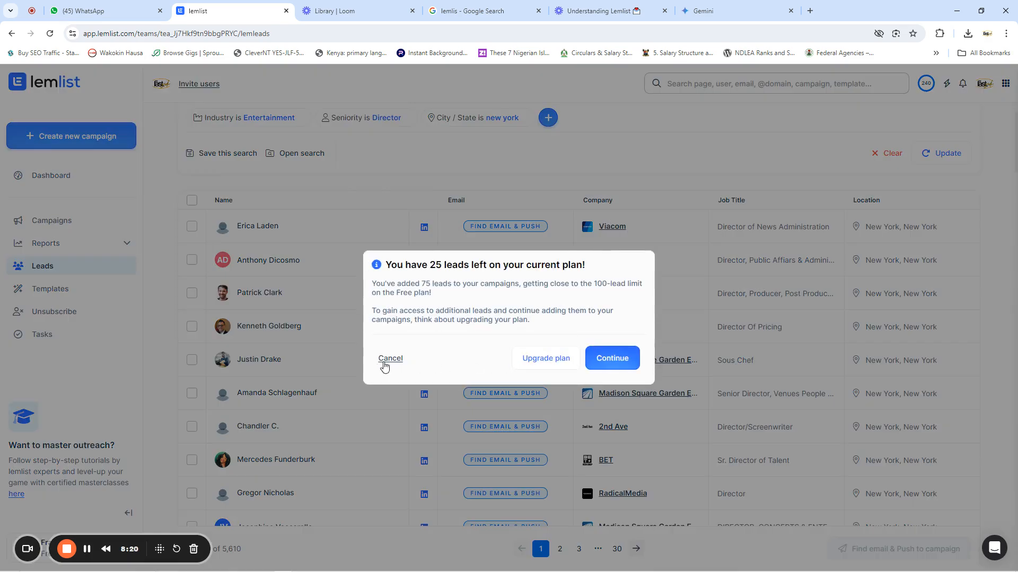
{"action": "left_click", "coordinate": [612, 359]}
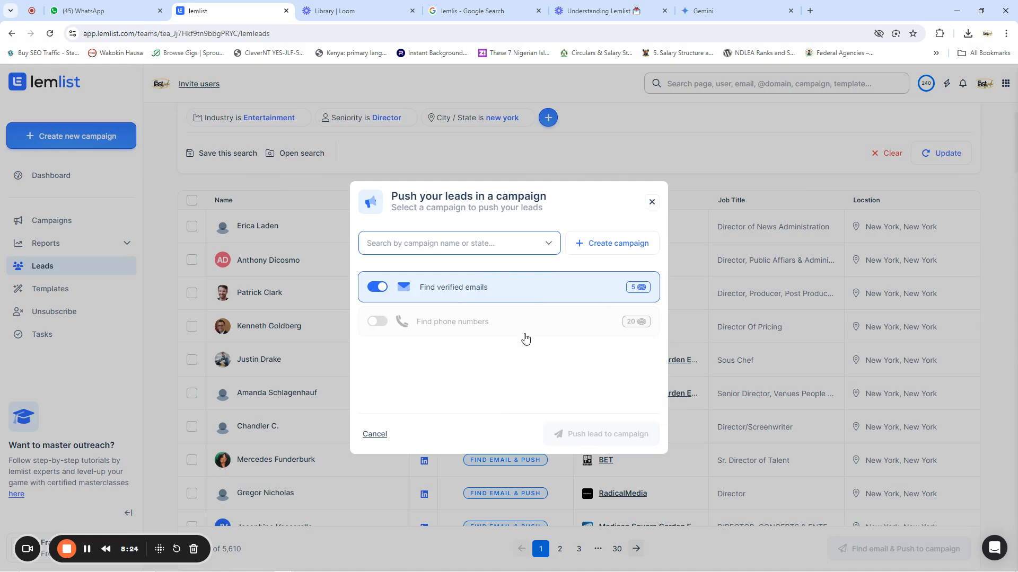
{"action": "left_click", "coordinate": [652, 203]}
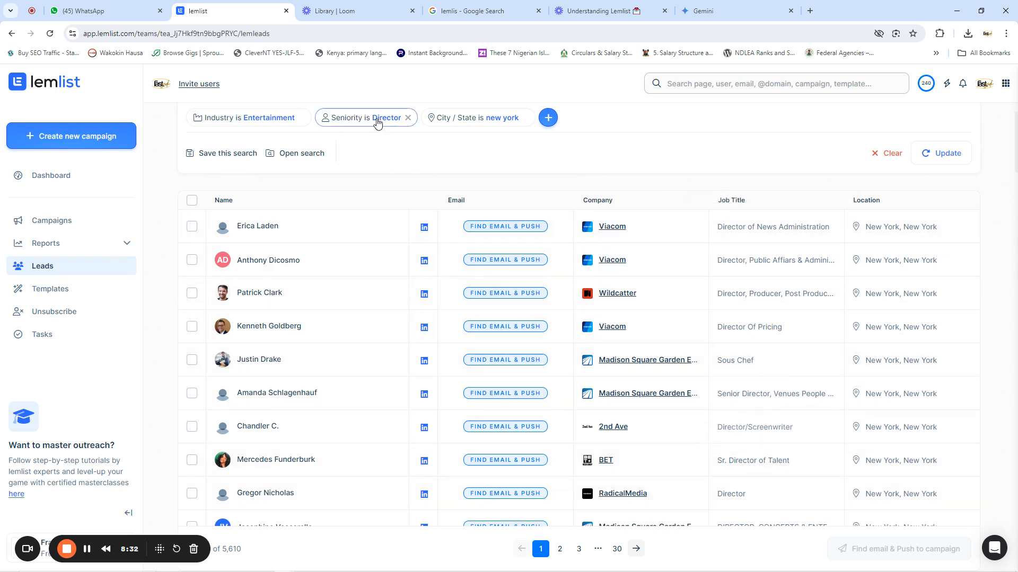
- Look through the full first page of entertainment directors in New York, from the first lead to the last, and return to its start
{"action": "scroll", "coordinate": [897, 422], "scroll_direction": "down", "scroll_amount": 5}
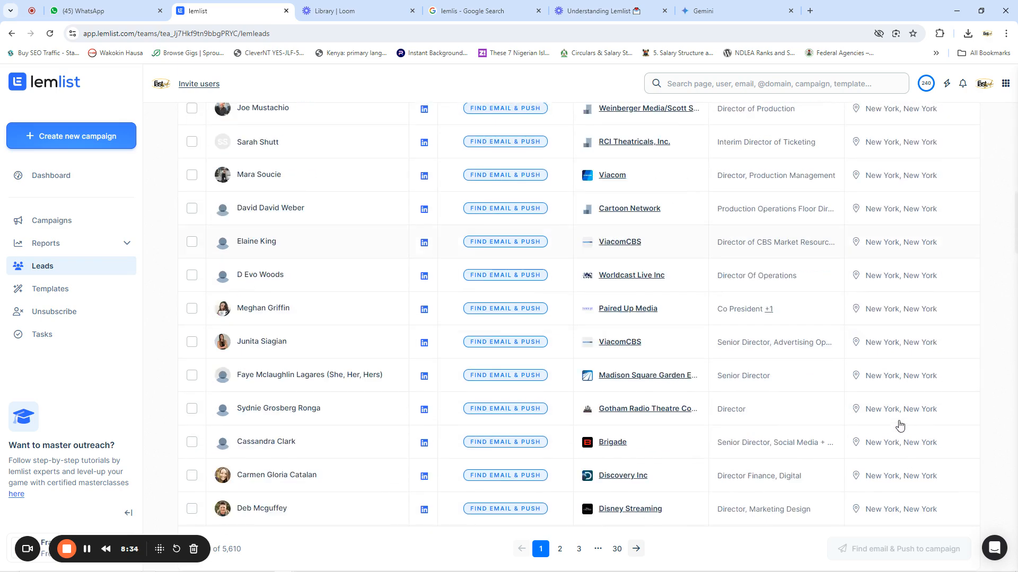
{"action": "scroll", "coordinate": [899, 424], "scroll_direction": "down", "scroll_amount": 10}
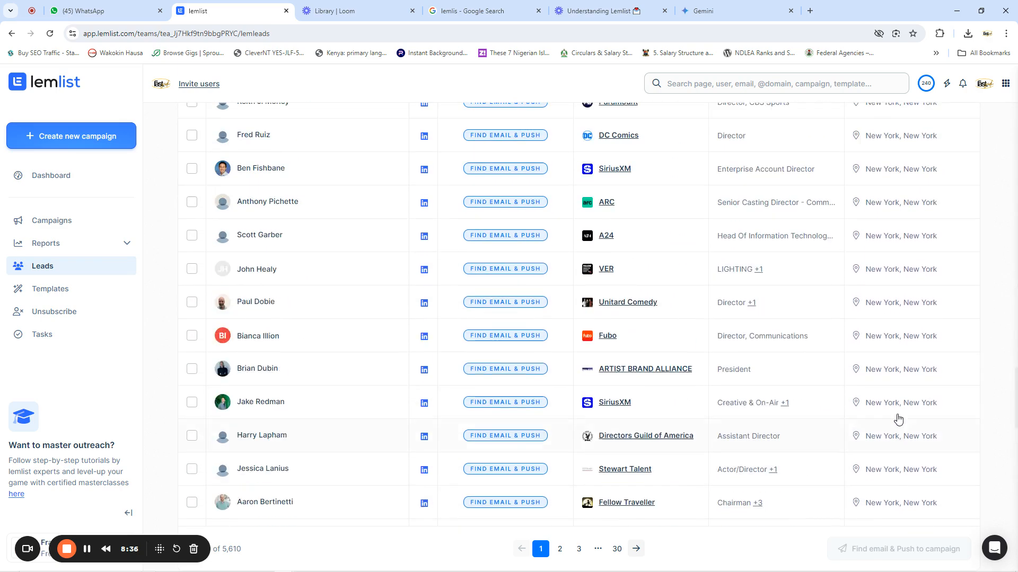
{"action": "scroll", "coordinate": [897, 420], "scroll_direction": "up", "scroll_amount": 15}
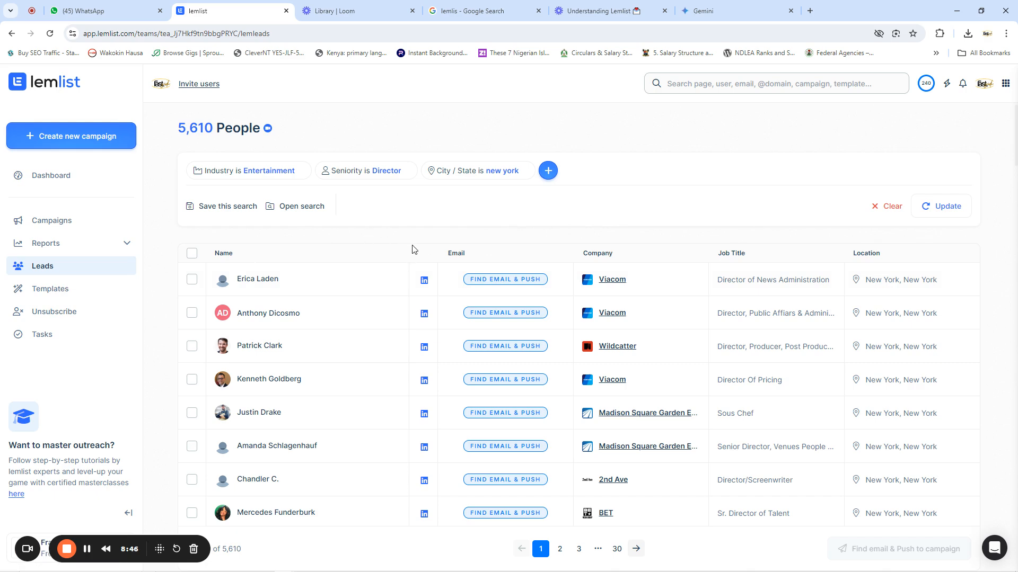
{"action": "scroll", "coordinate": [414, 249], "scroll_direction": "down", "scroll_amount": 20}
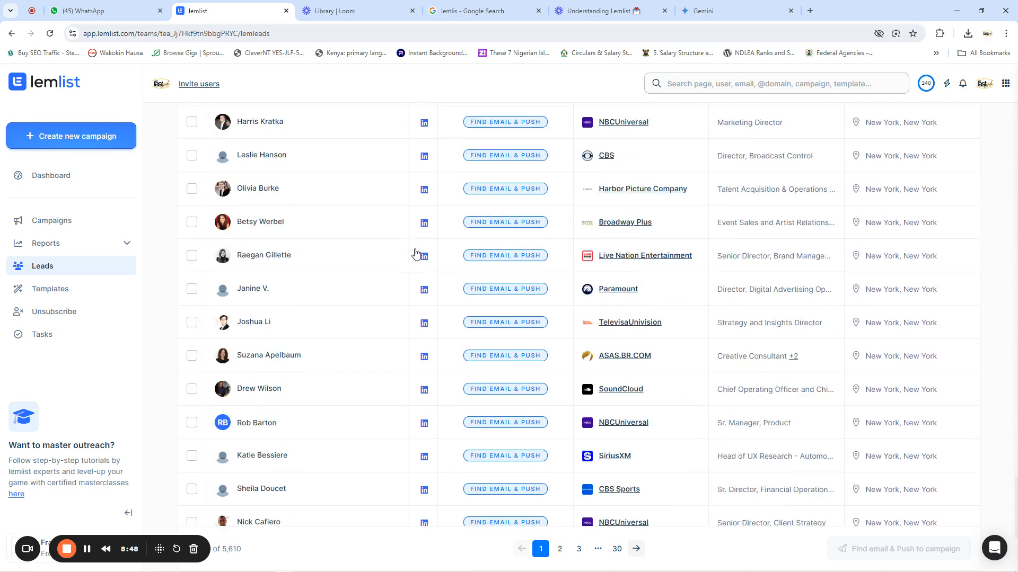
{"action": "scroll", "coordinate": [416, 254], "scroll_direction": "down", "scroll_amount": 4}
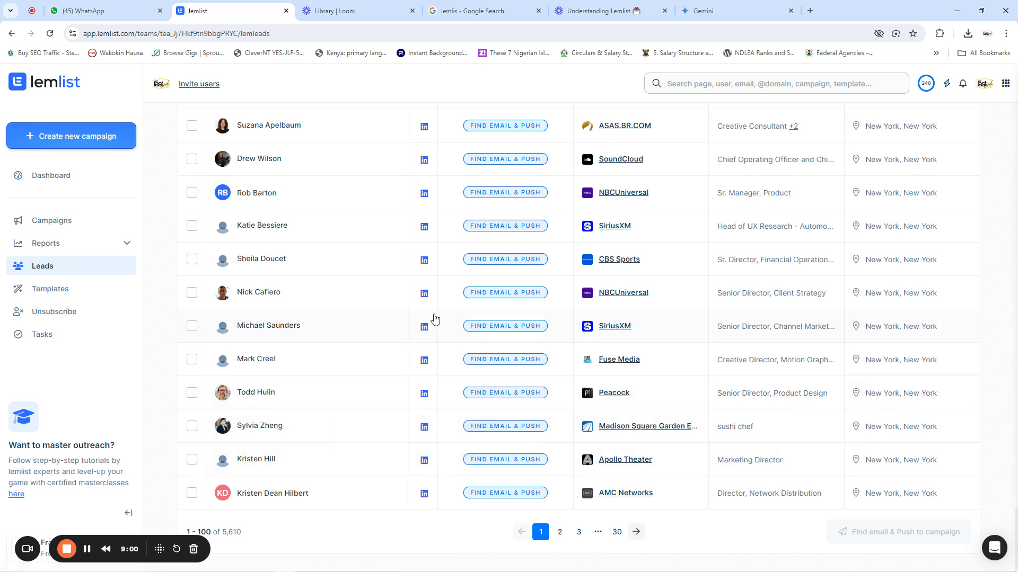
{"action": "scroll", "coordinate": [353, 277], "scroll_direction": "up", "scroll_amount": 20}
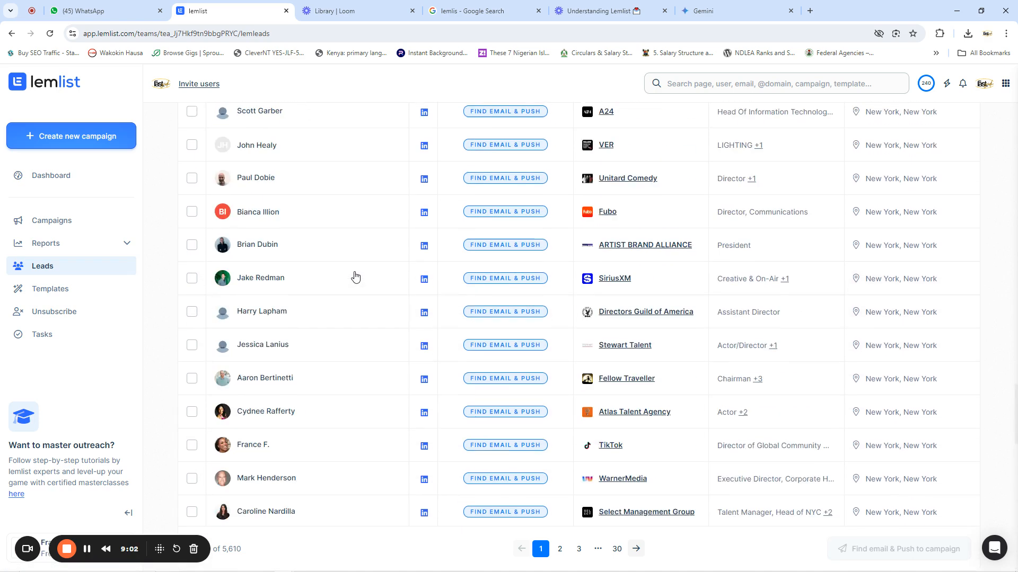
{"action": "scroll", "coordinate": [354, 277], "scroll_direction": "up", "scroll_amount": 10}
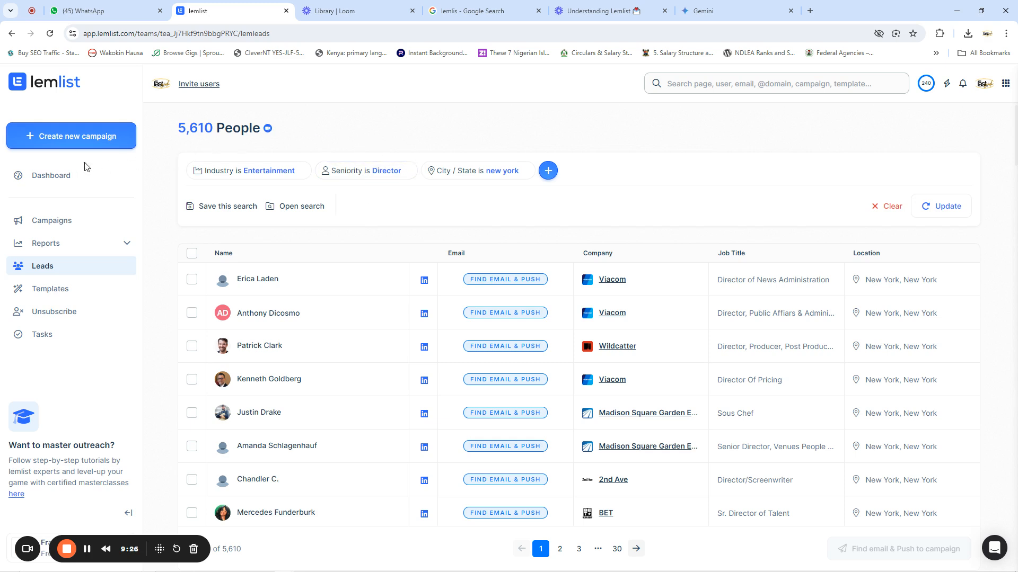
- Create a new campaign and name it "Directors New York"
{"action": "left_click", "coordinate": [59, 139]}
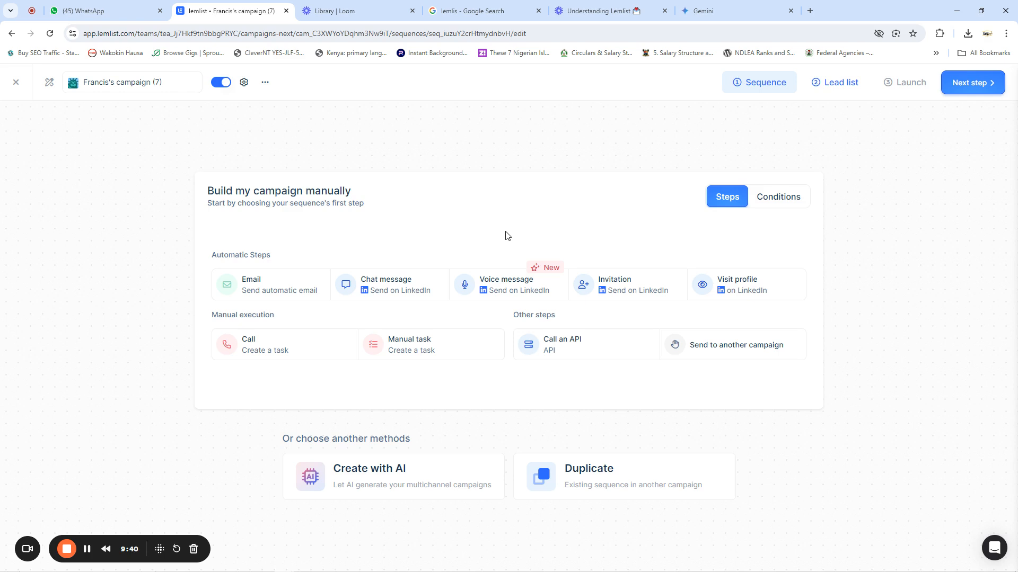
{"action": "left_click", "coordinate": [150, 85]}
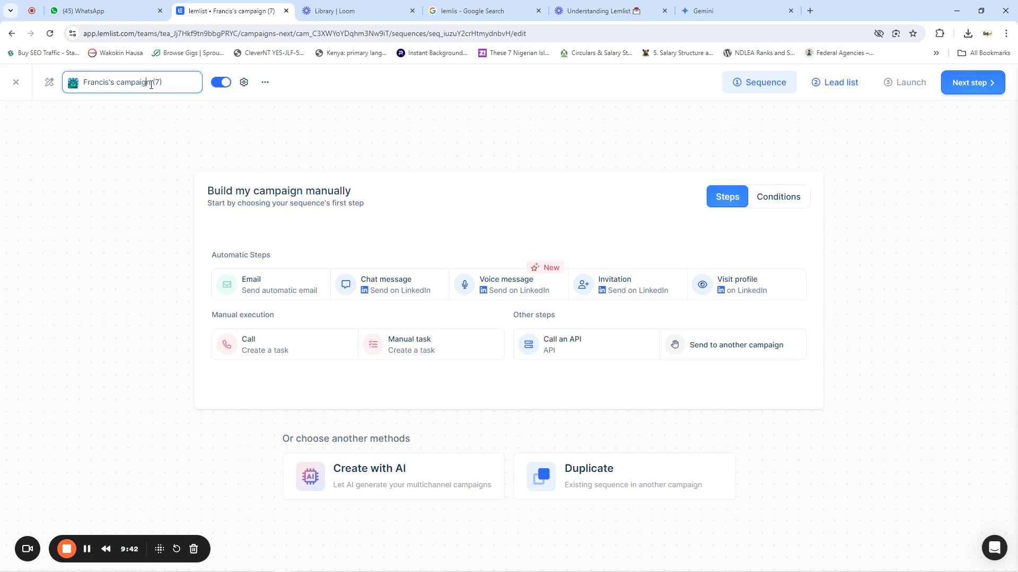
{"action": "key", "text": "ctrl+a"}
{"action": "key", "text": "BackSpace"}
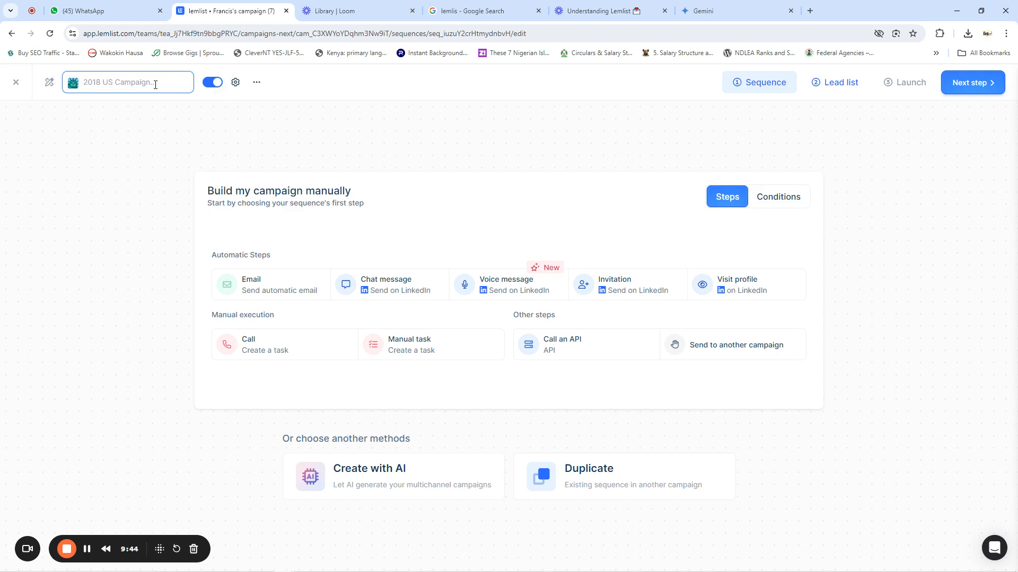
{"action": "type", "text": "Directors New York"}
{"action": "left_click", "coordinate": [359, 135]}
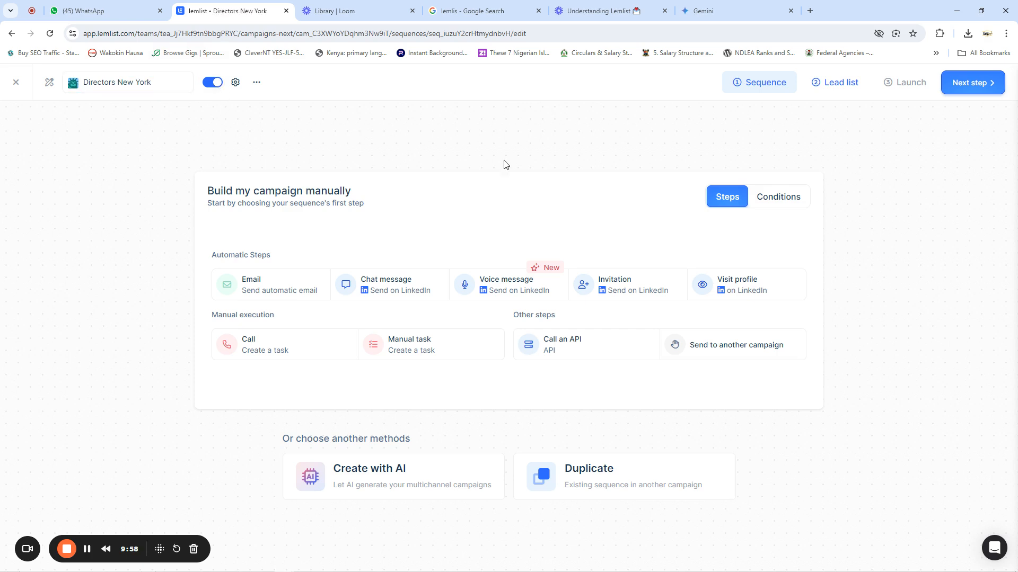
- Add a "Has email address" condition as the sequence's first step and view the sequence start's A/B test option
{"action": "left_click", "coordinate": [771, 199]}
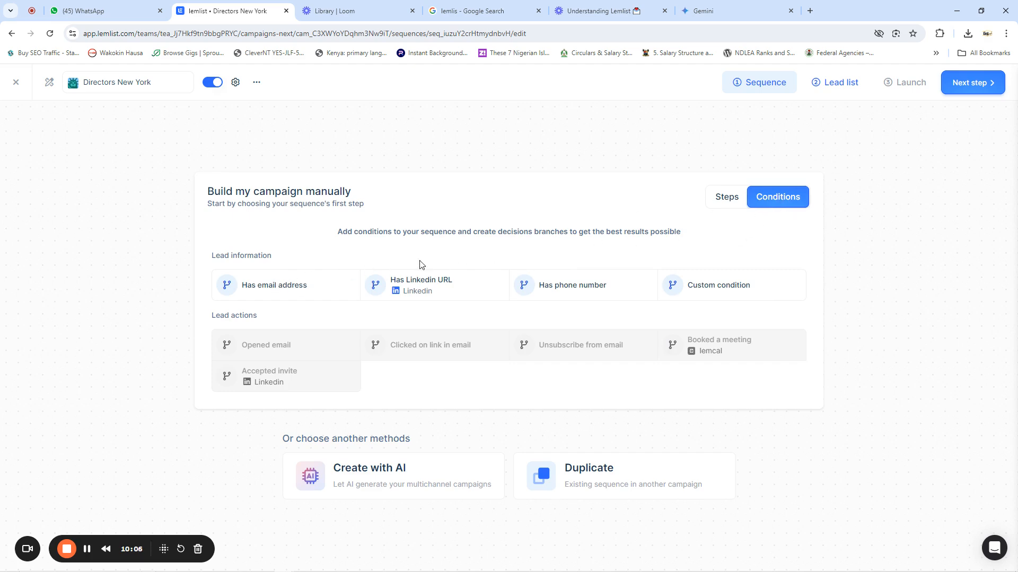
{"action": "left_click", "coordinate": [273, 291]}
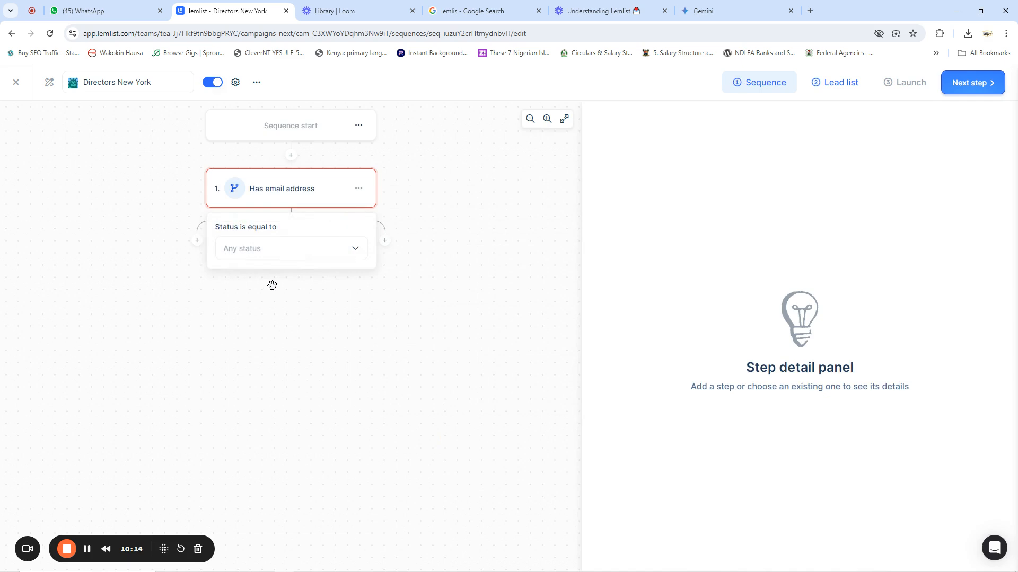
{"action": "left_click", "coordinate": [325, 125]}
{"action": "left_click", "coordinate": [358, 126]}
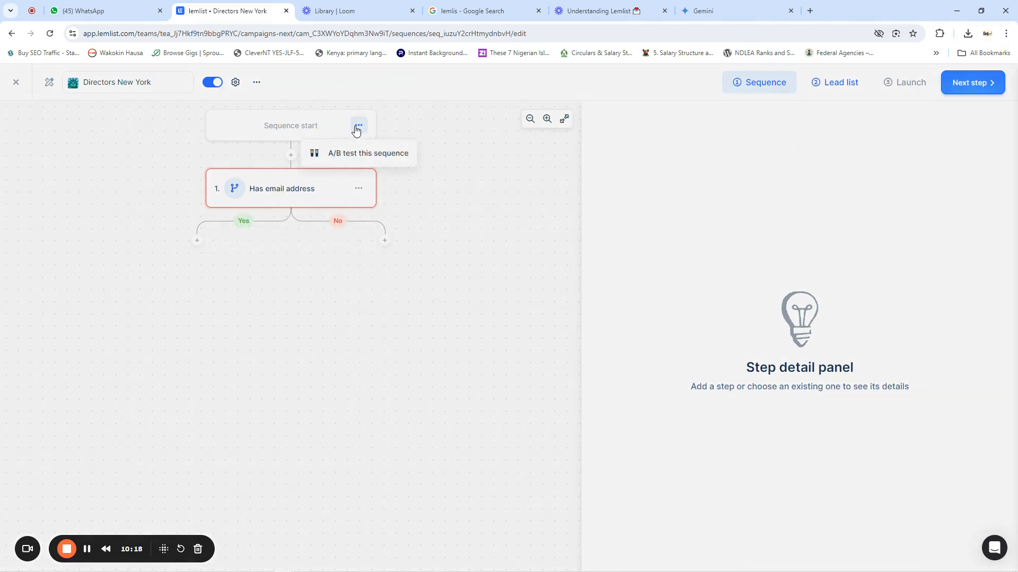
{"action": "left_click", "coordinate": [249, 150]}
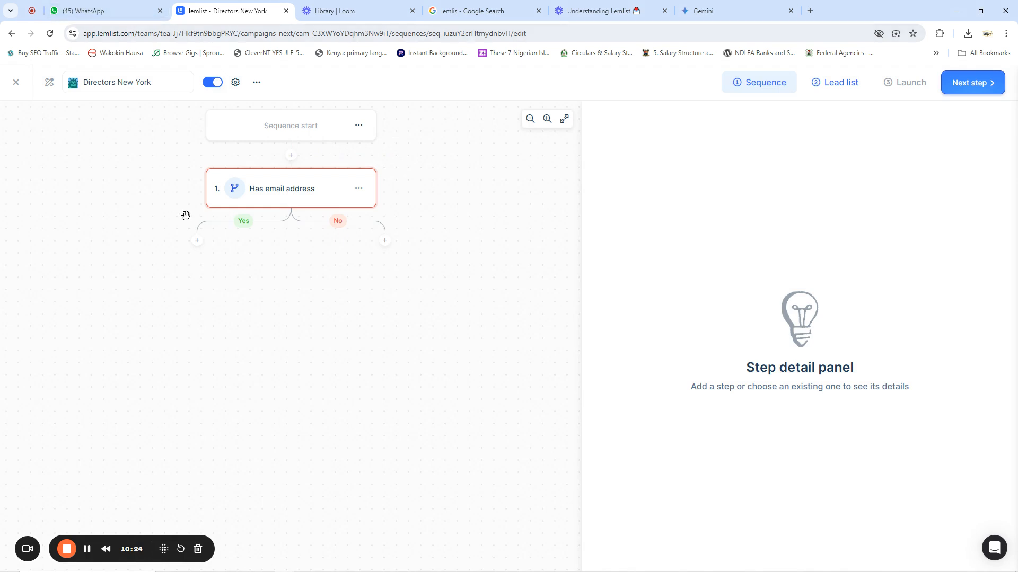
- Set the email address condition's status to Deliverable
{"action": "left_click", "coordinate": [296, 191]}
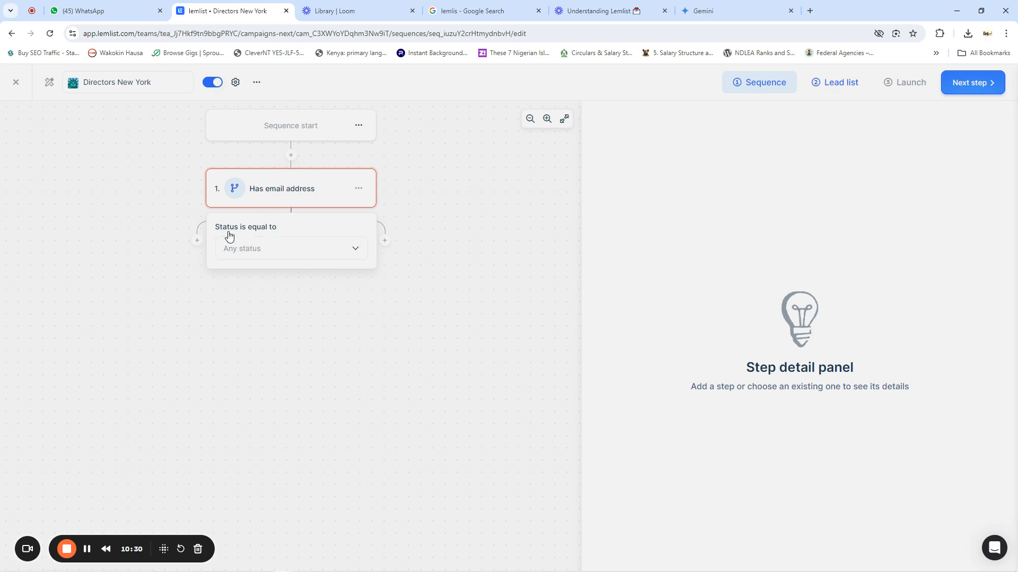
{"action": "left_click", "coordinate": [285, 248]}
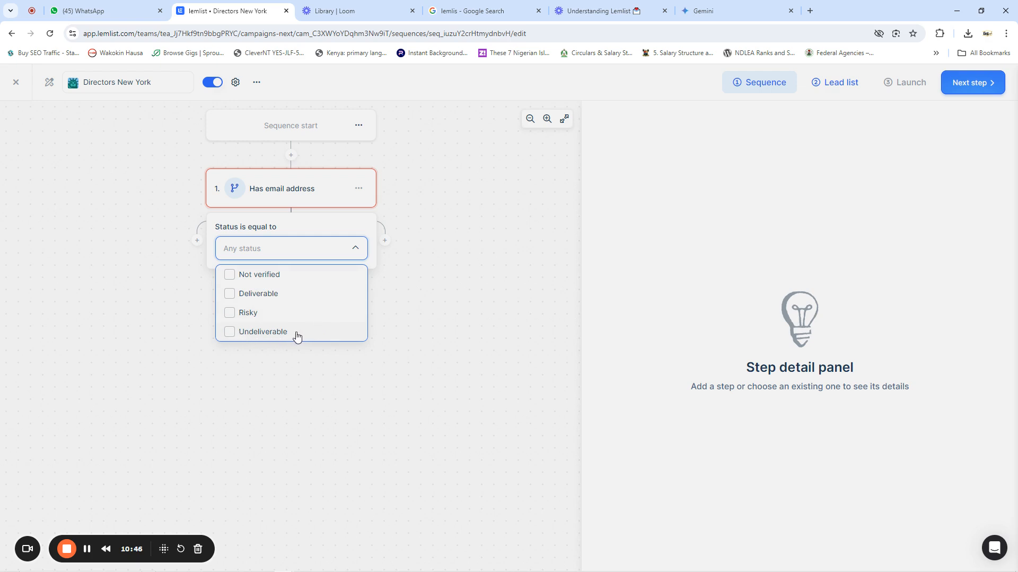
{"action": "left_click", "coordinate": [261, 297]}
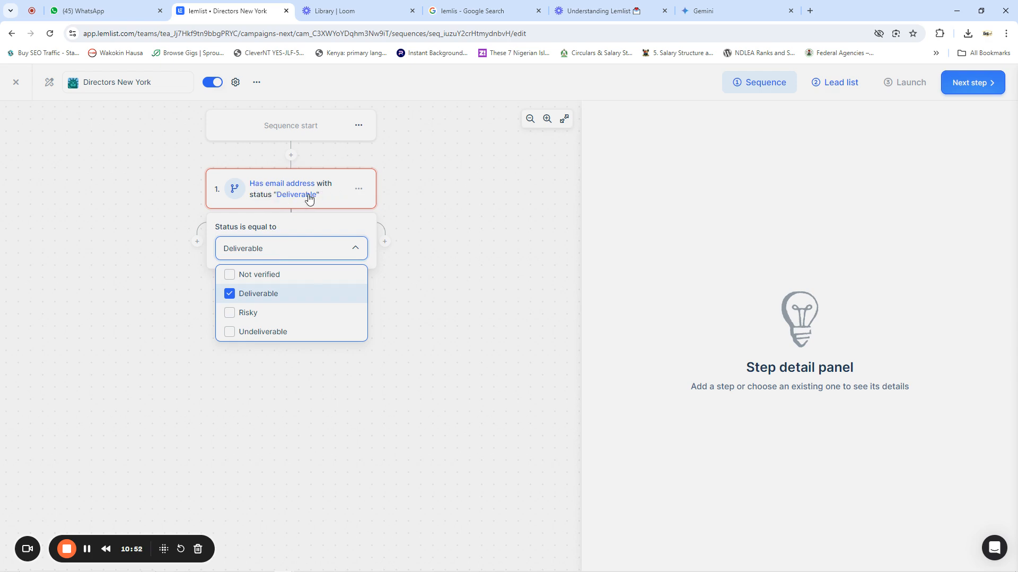
{"action": "left_click", "coordinate": [412, 197]}
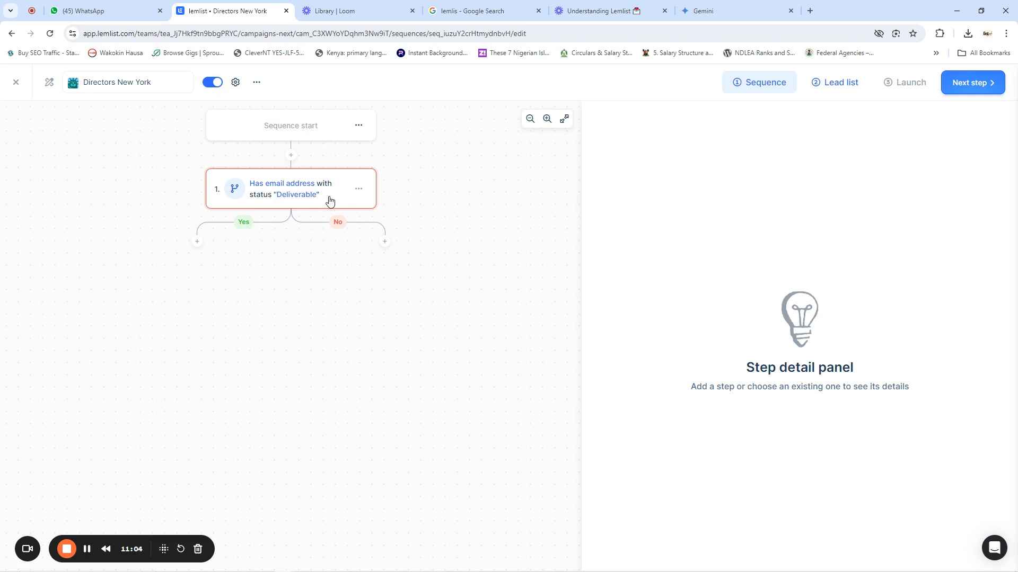
- Add an automatic Email step to the condition's Yes branch and select the connected Gmail account as its sender
{"action": "left_click", "coordinate": [198, 243]}
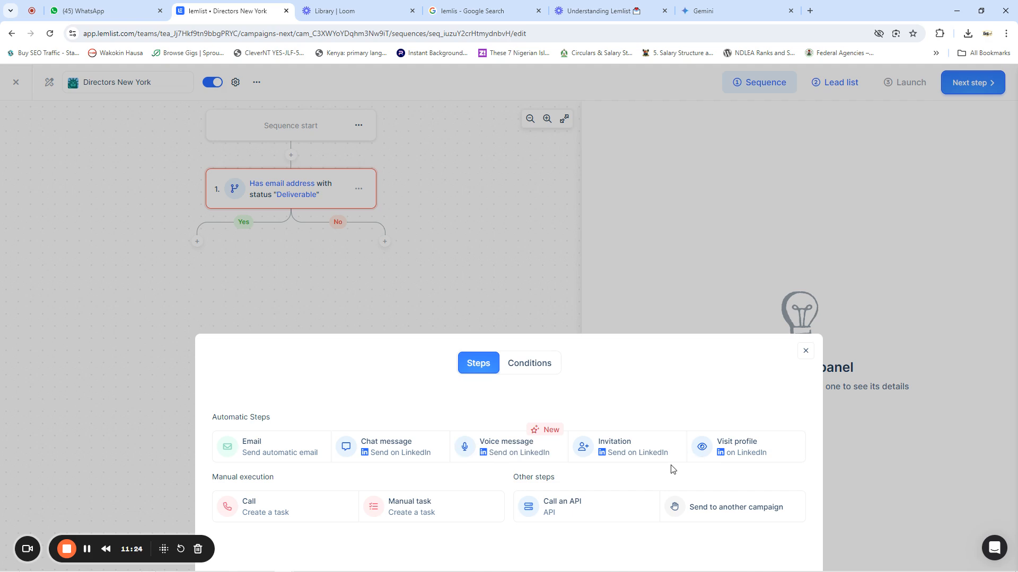
{"action": "key", "text": "XF86MonBrightnessUp"}
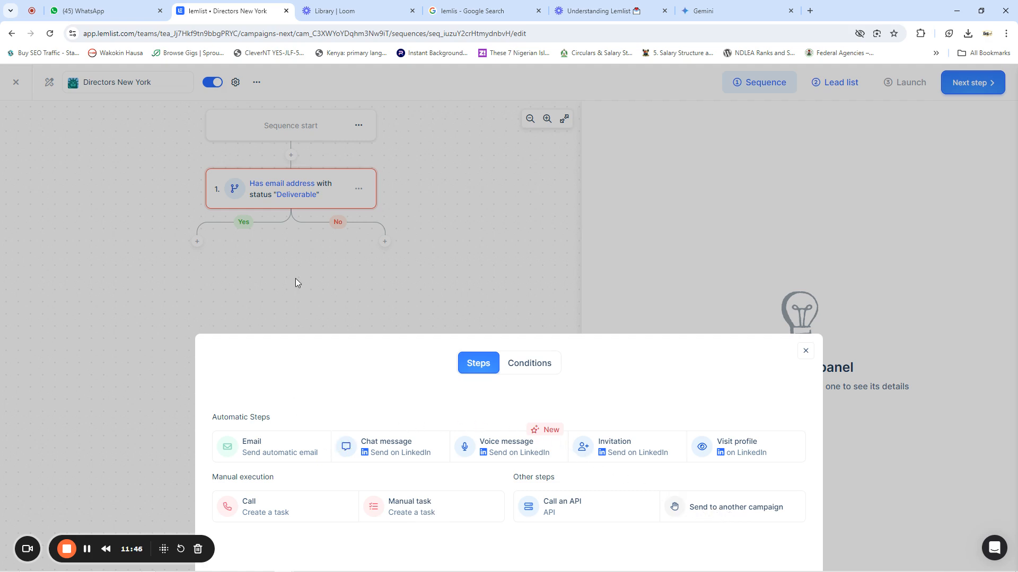
{"action": "left_click", "coordinate": [253, 448]}
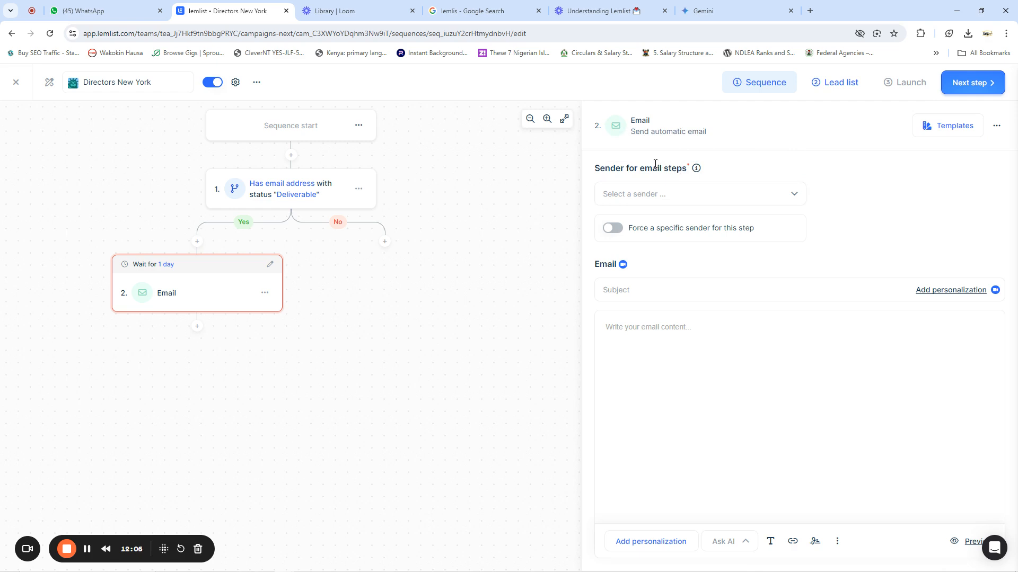
{"action": "left_click", "coordinate": [667, 193]}
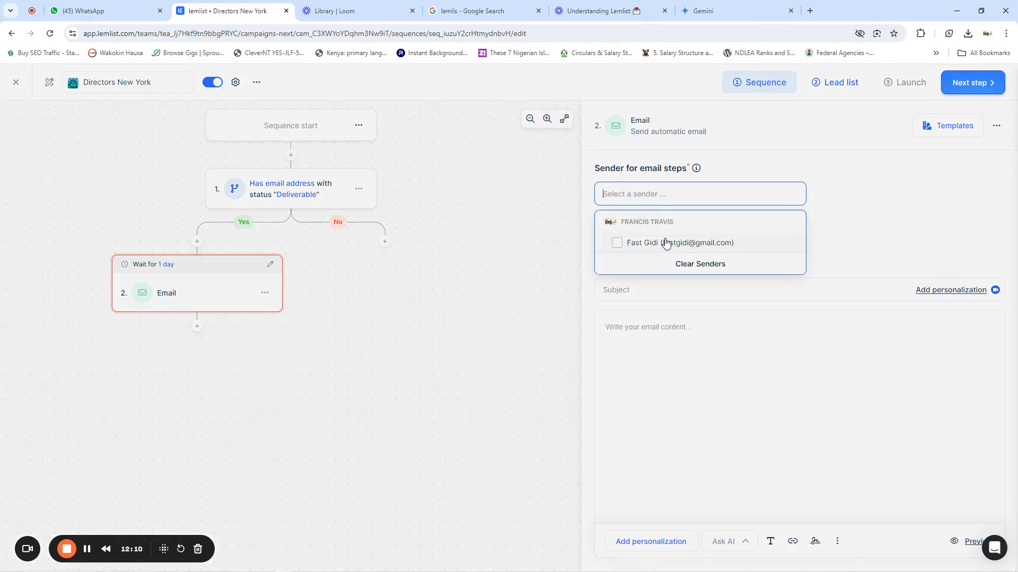
{"action": "left_click", "coordinate": [651, 245]}
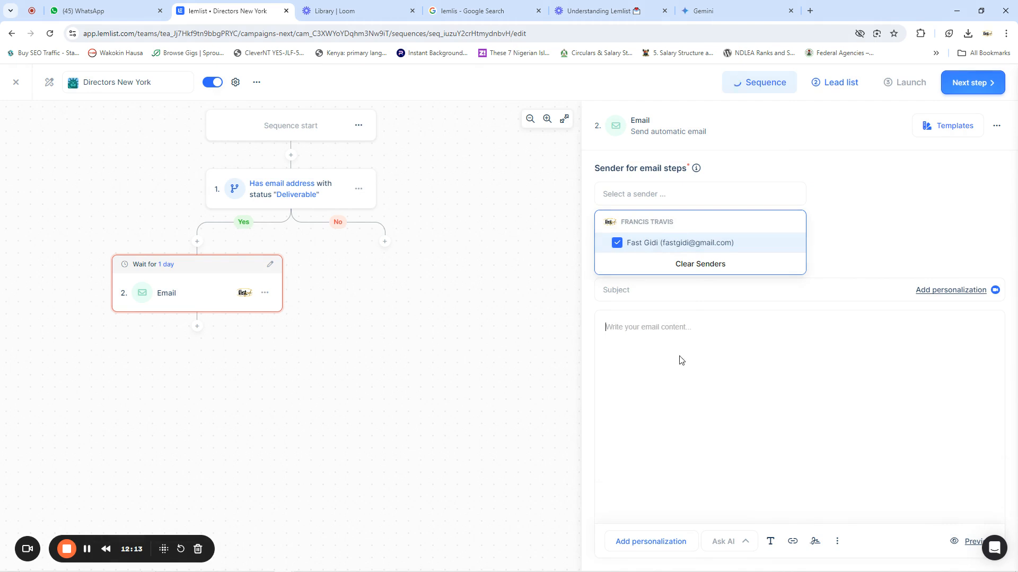
{"action": "left_click", "coordinate": [702, 272]}
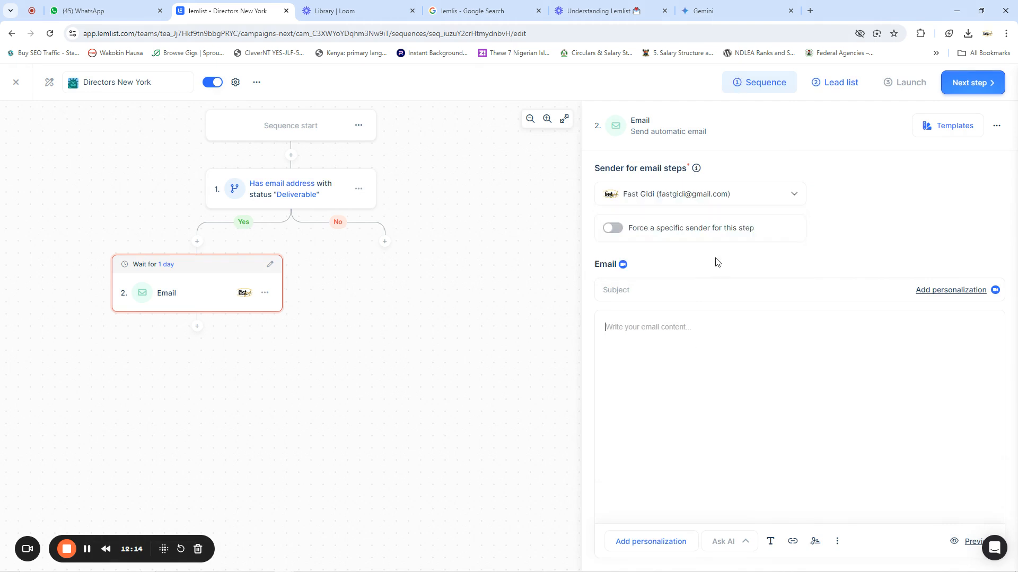
- Enter the email subject "Are you Doing Fine Today?" and start the message body with "Dear"
{"action": "left_click", "coordinate": [623, 290]}
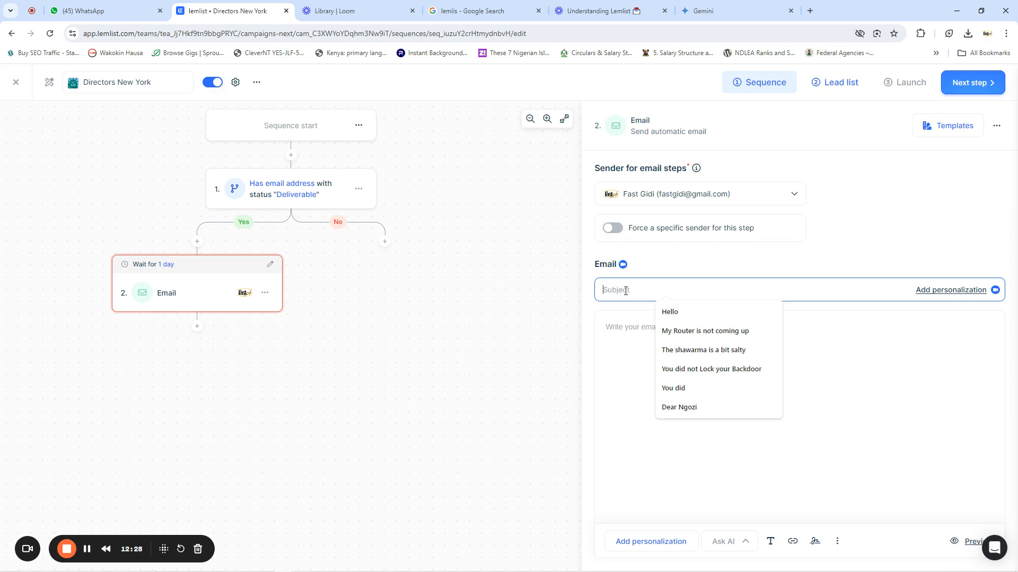
{"action": "type", "text": "A"}
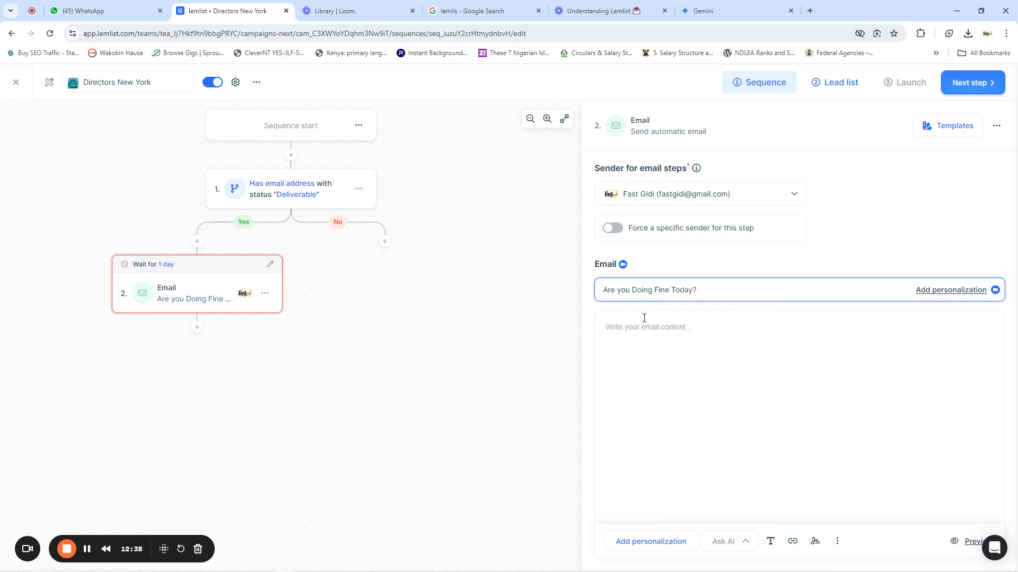
{"action": "left_click", "coordinate": [661, 331]}
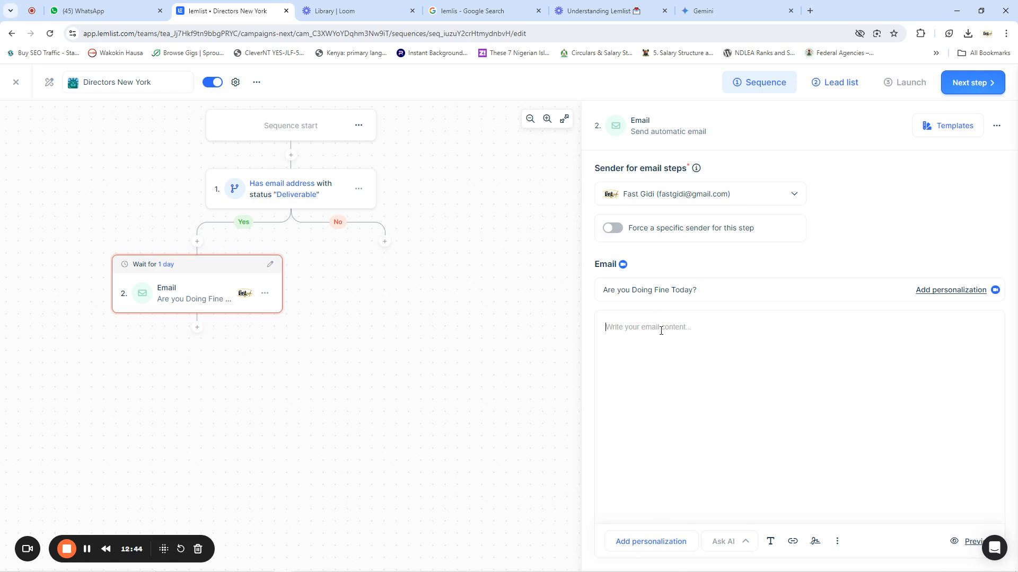
{"action": "type", "text": "Dear"}
- Insert the {{firstName}} variable in the subject and move it to the message body after "Dear"
{"action": "left_click", "coordinate": [942, 291]}
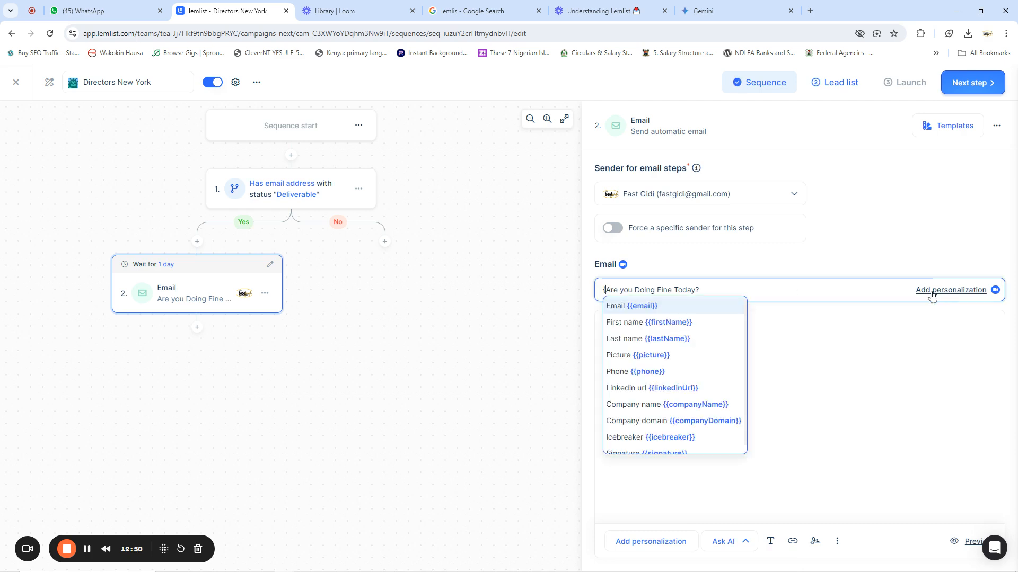
{"action": "left_click", "coordinate": [657, 324]}
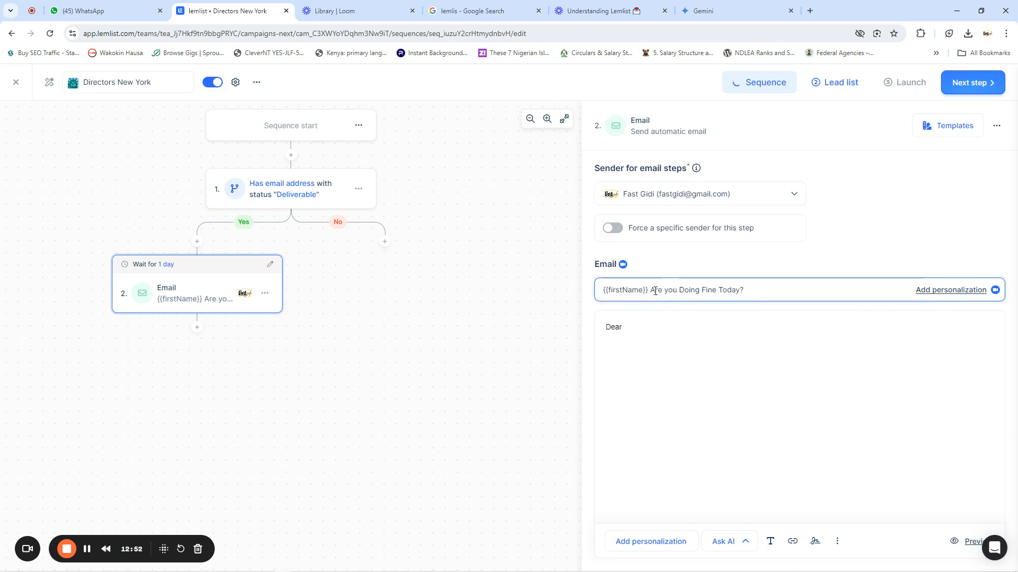
{"action": "left_click_drag", "start_coordinate": [648, 291], "coordinate": [601, 294]}
{"action": "key", "text": "ctrl+c"}
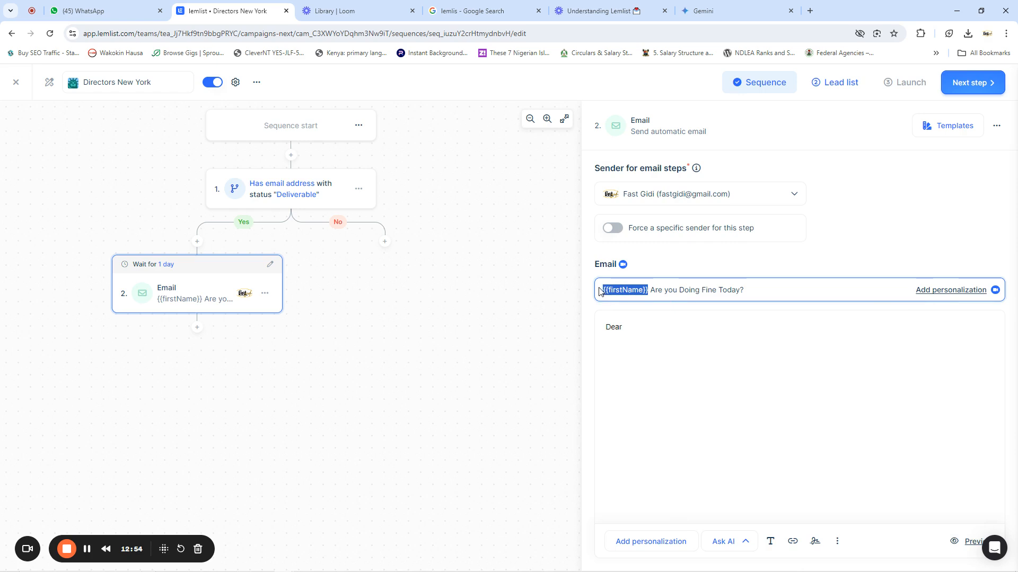
{"action": "key", "text": "BackSpace"}
{"action": "left_click", "coordinate": [644, 332]}
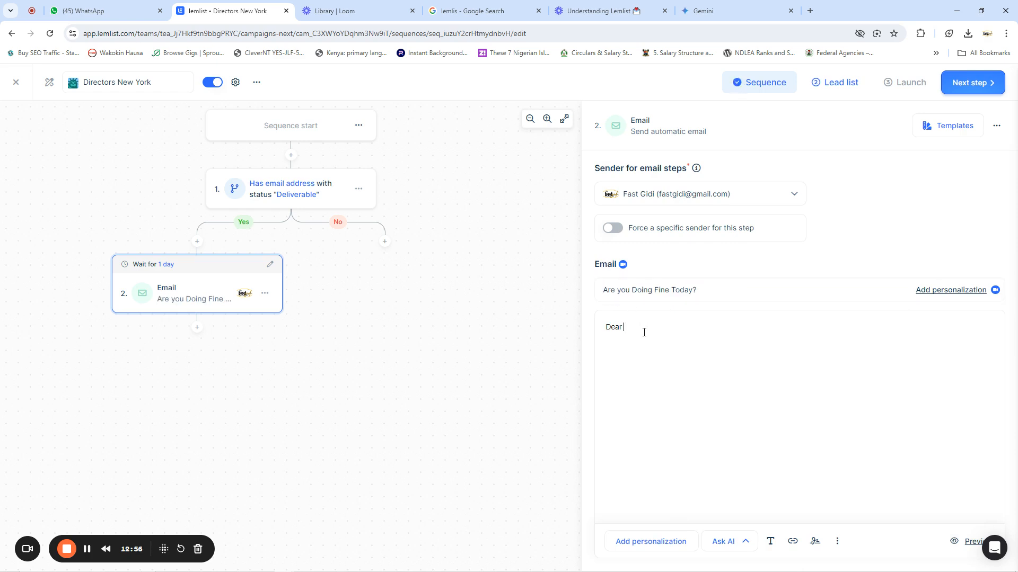
{"action": "key", "text": "ctrl+v"}
{"action": "key", "text": "BackSpace"}
{"action": "key", "text": "BackSpace"}
{"action": "key", "text": "BackSpace"}
- Write the lines "I have not seen you for days now", "I hope everything is well with you" and "Did you get my last update about"
{"action": "type", "text": "I have not seetn you"}
{"action": "key", "text": "BackSpace"}
{"action": "key", "text": "BackSpace"}
{"action": "type", "text": "n you for days now"}
{"action": "key", "text": "Return"}
{"action": "type", "text": "I hope everythi"}
{"action": "type", "text": "is"}
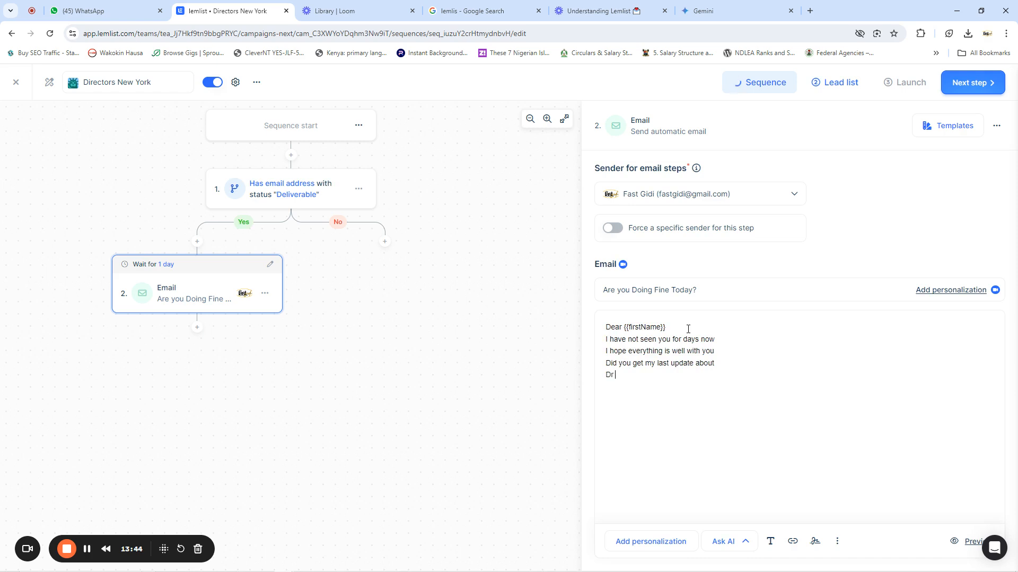
- Complete the question about the doctor's Poems and add "Well, do respond to my messages at least let me know for sure that you are fine"
{"action": "type", "text": "'s"}
{"action": "type", "text": " Poems?  "}
{"action": "type", "text": "We"}
{"action": "type", "text": "ll"}
{"action": "type", "text": ", do "}
{"action": "type", "text": "respond"}
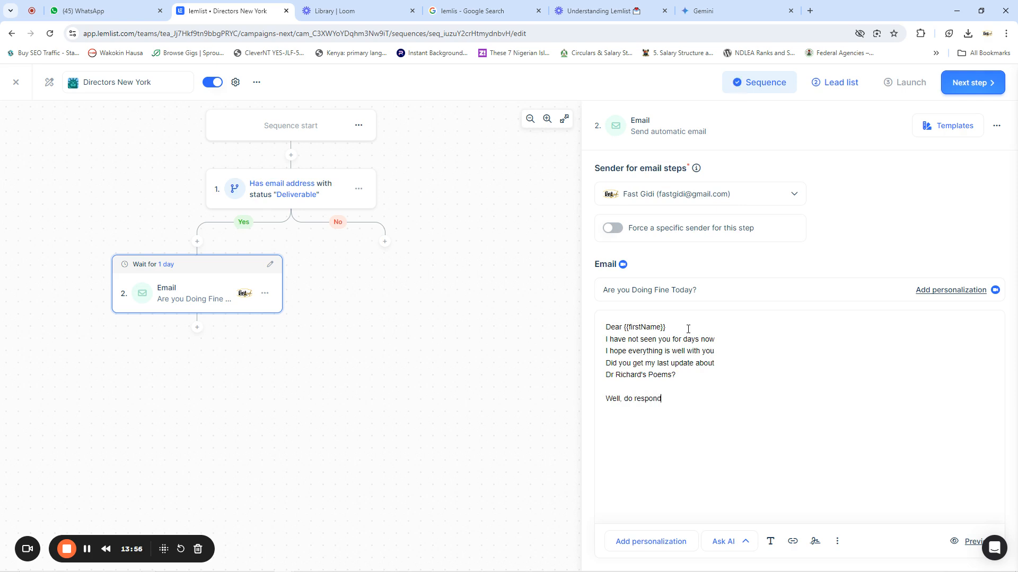
{"action": "type", "text": " to my messages"}
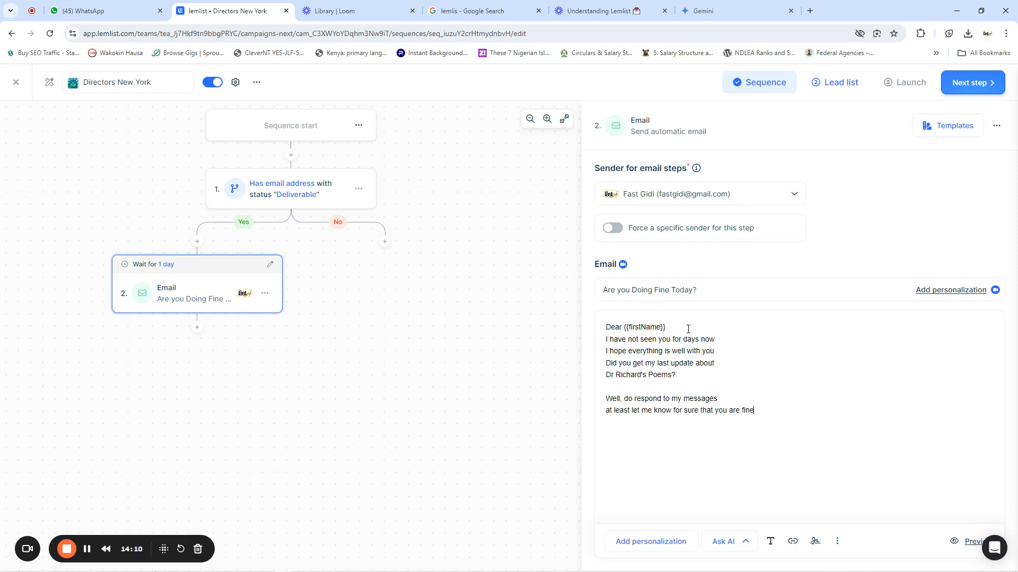
- Finish the message body with "and Ok" and "Bye", and sign it with the sender's name
{"action": "key", "text": "Return"}
{"action": "type", "text": "an"}
{"action": "type", "text": "ye"}
{"action": "type", "text": "Richard N"}
- Look at lemlist's ready-made email templates and close them without applying one
{"action": "left_click", "coordinate": [938, 128]}
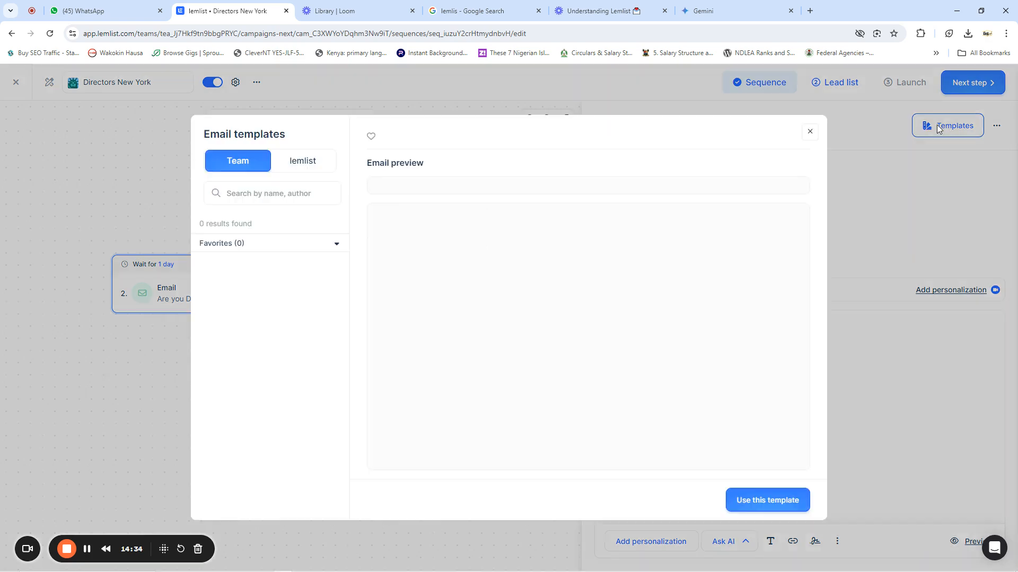
{"action": "left_click", "coordinate": [304, 167]}
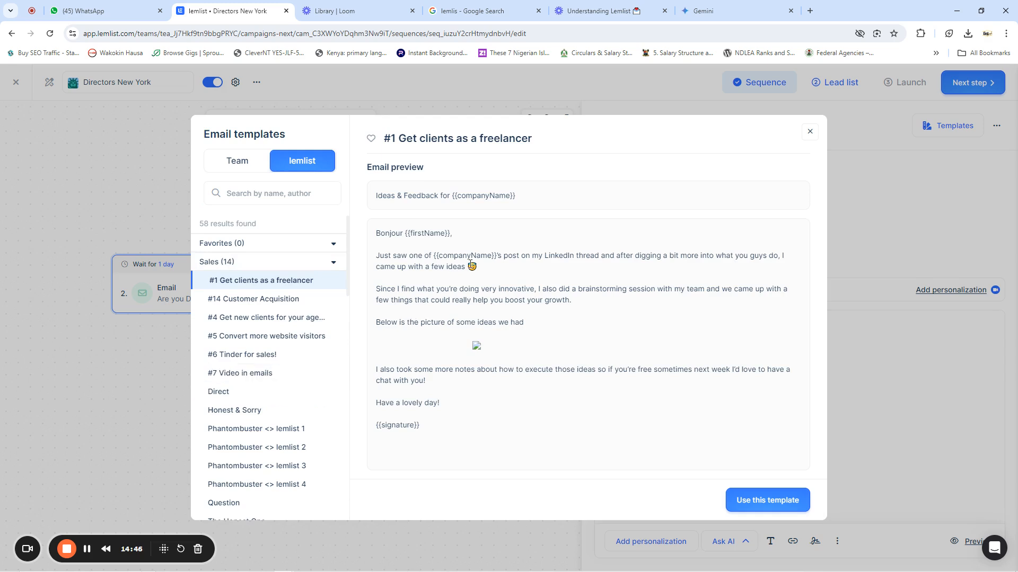
{"action": "left_click", "coordinate": [810, 133]}
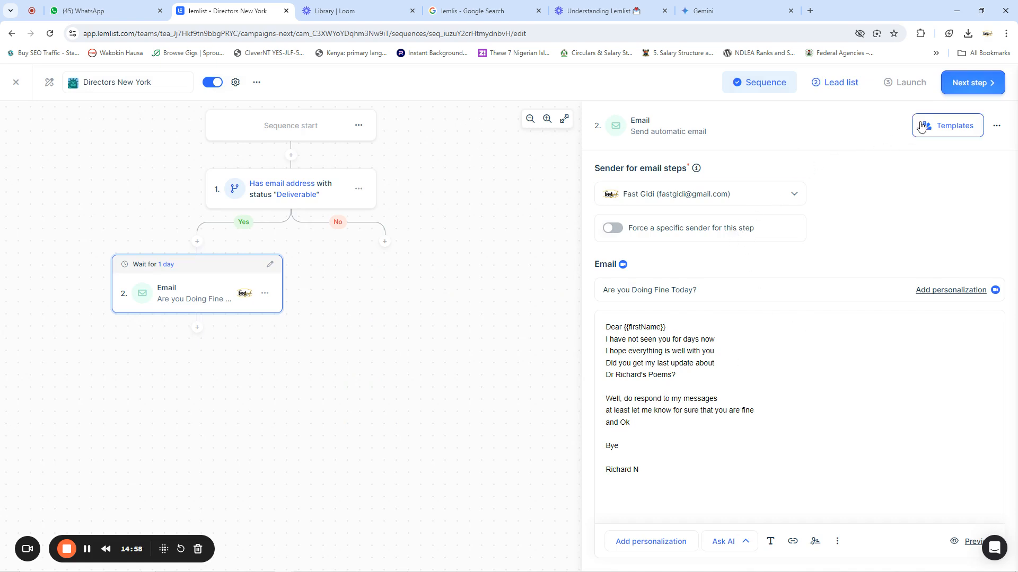
- Proceed to the lead list and upload Customer Survey.csv from the Desktop as a CSV import, acknowledging the format warning
{"action": "left_click", "coordinate": [958, 82]}
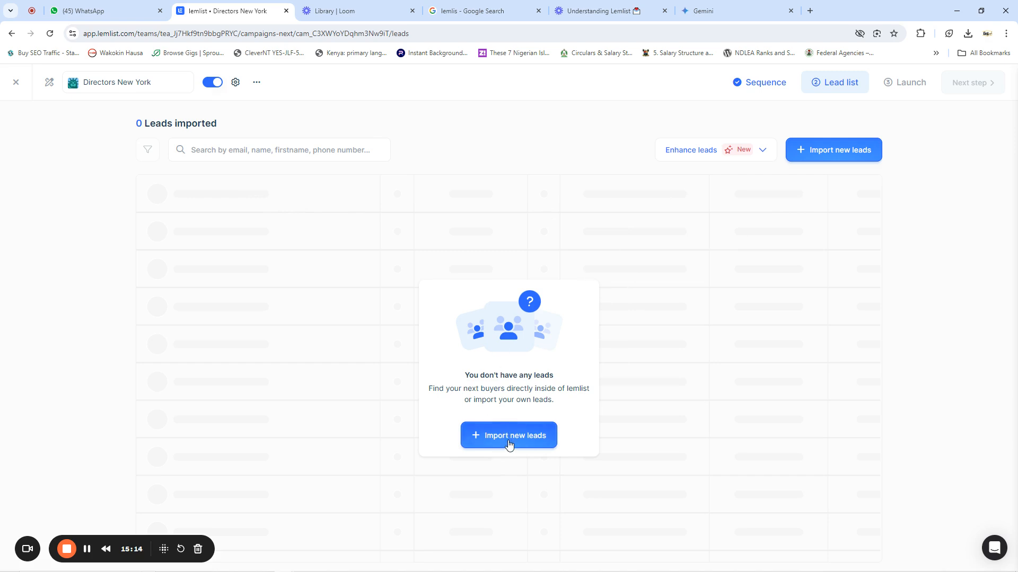
{"action": "left_click", "coordinate": [827, 151]}
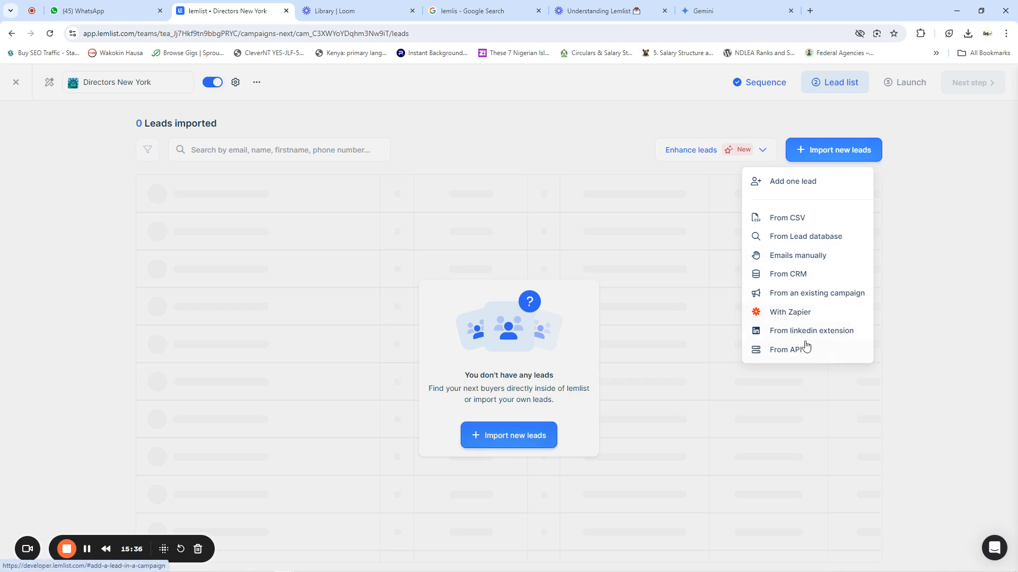
{"action": "left_click", "coordinate": [787, 218]}
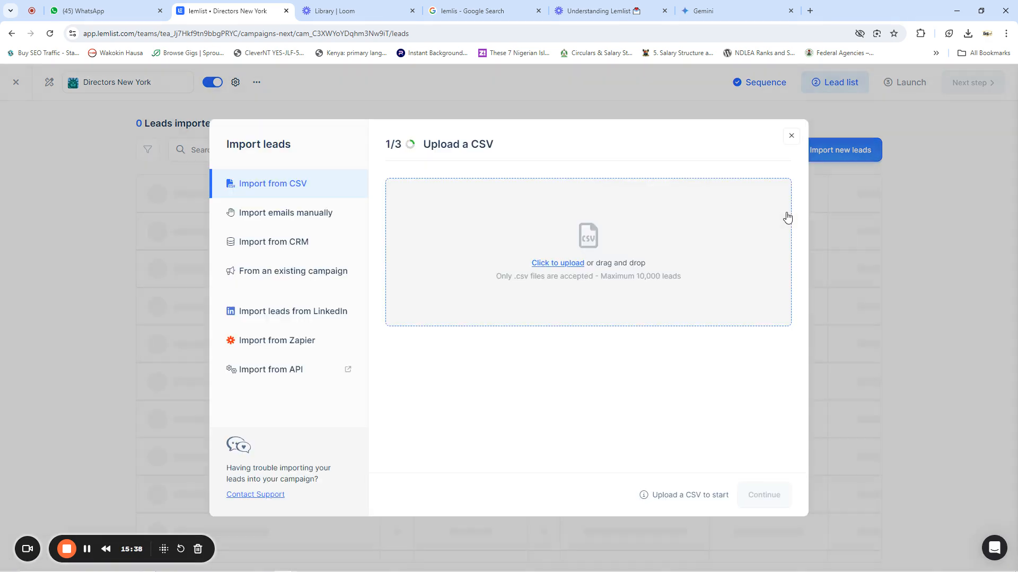
{"action": "left_click", "coordinate": [606, 251]}
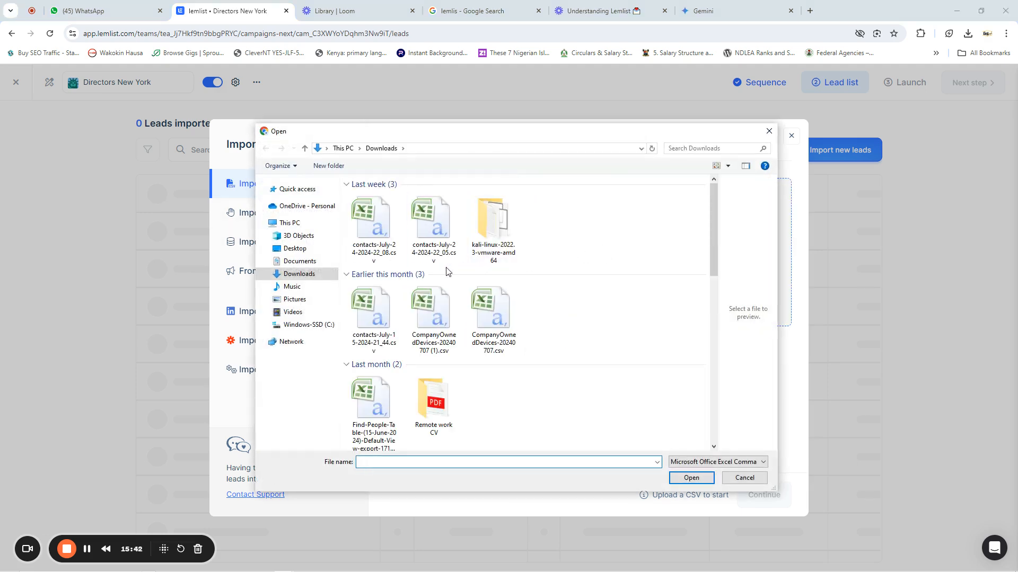
{"action": "left_click", "coordinate": [307, 249]}
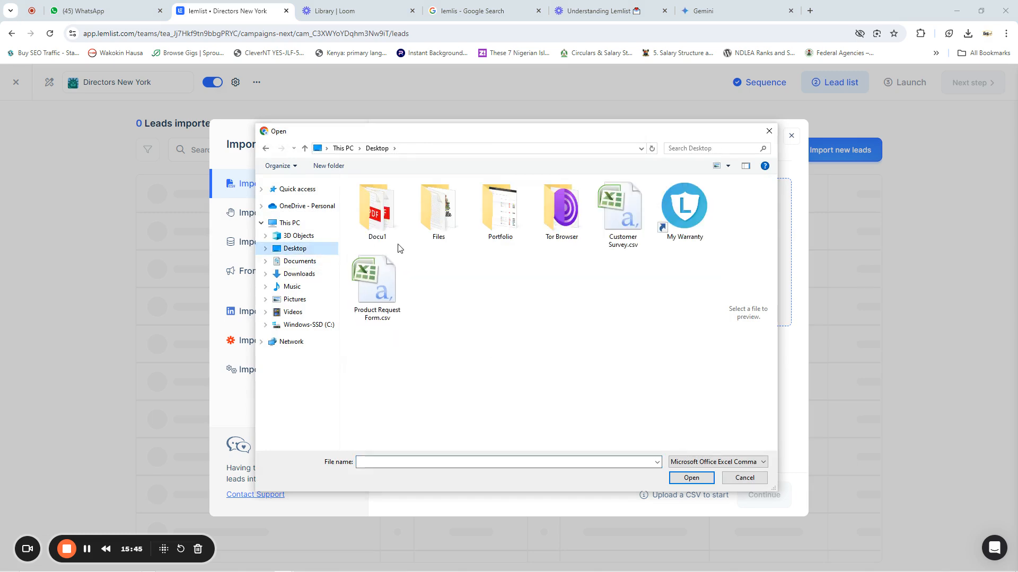
{"action": "left_click", "coordinate": [624, 229]}
{"action": "left_click", "coordinate": [691, 478]}
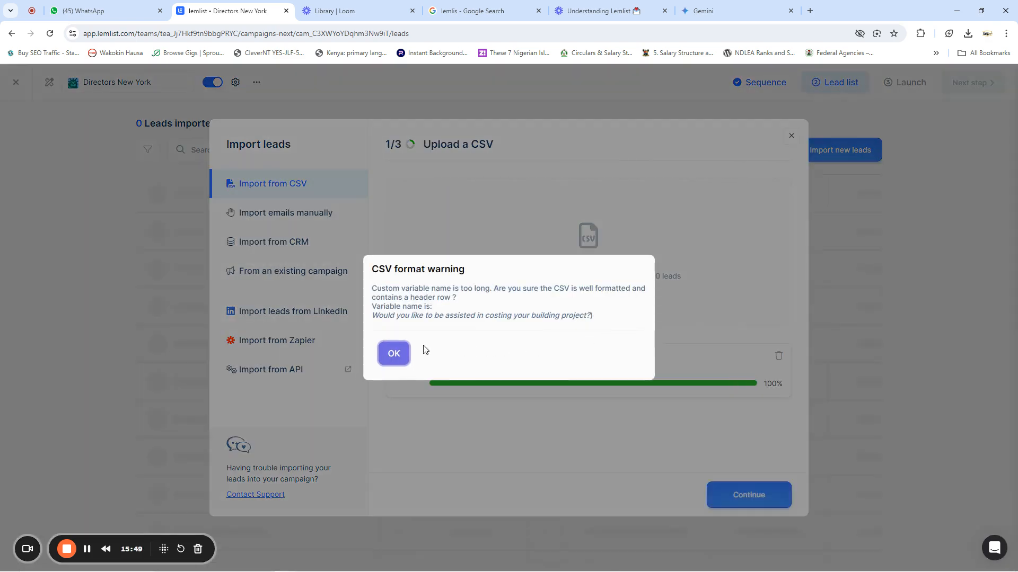
{"action": "left_click", "coordinate": [394, 352]}
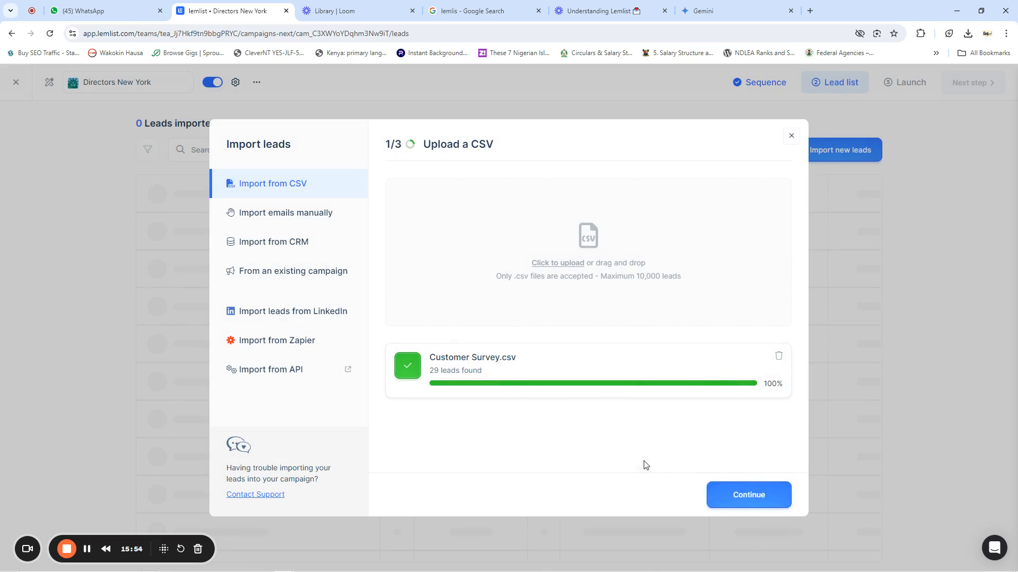
- Import the CSV leads with the proposed variable mapping, no data enrichment and duplicates excluded only within this campaign
{"action": "left_click", "coordinate": [741, 503]}
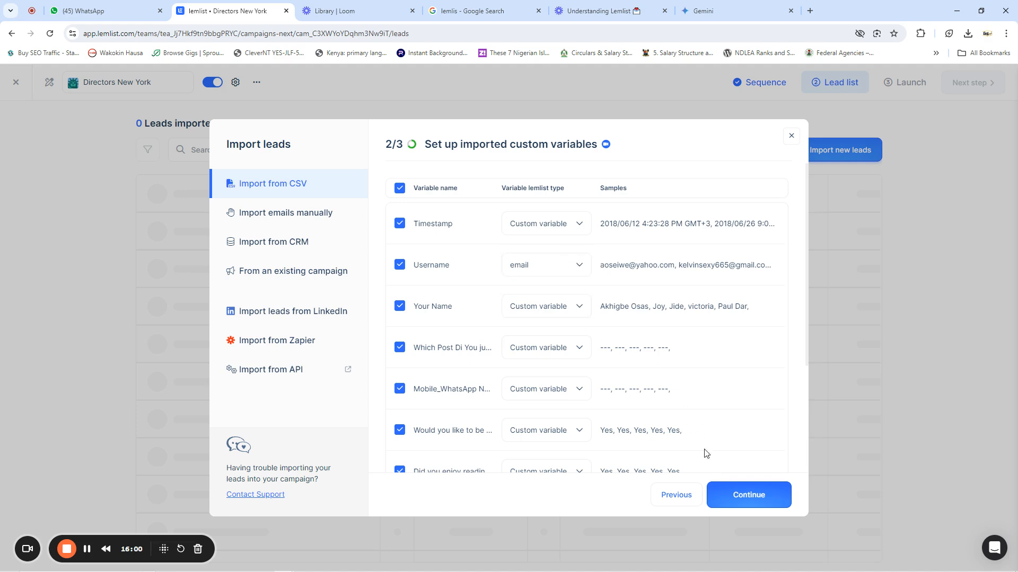
{"action": "left_click", "coordinate": [748, 497]}
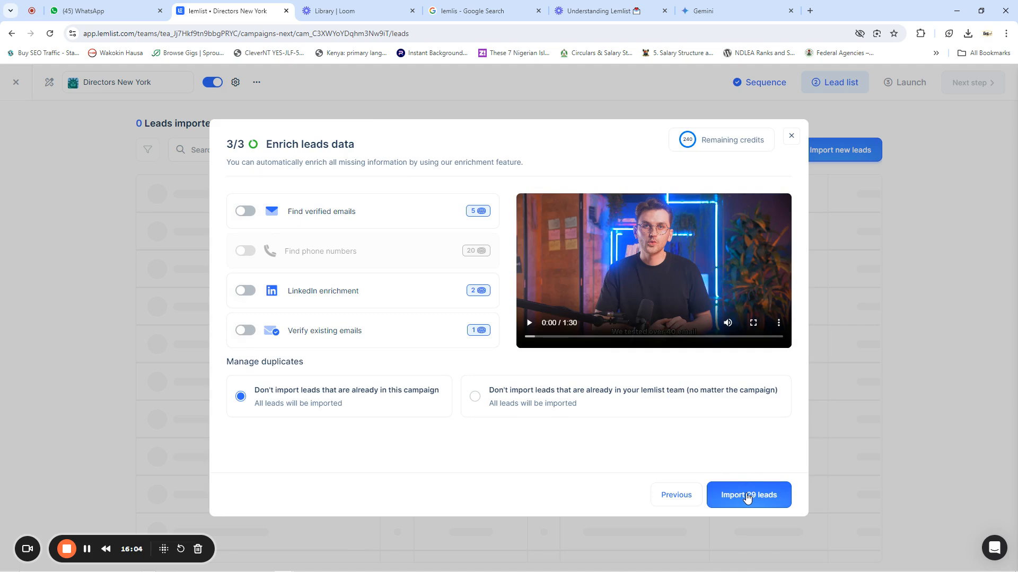
{"action": "left_click", "coordinate": [739, 498]}
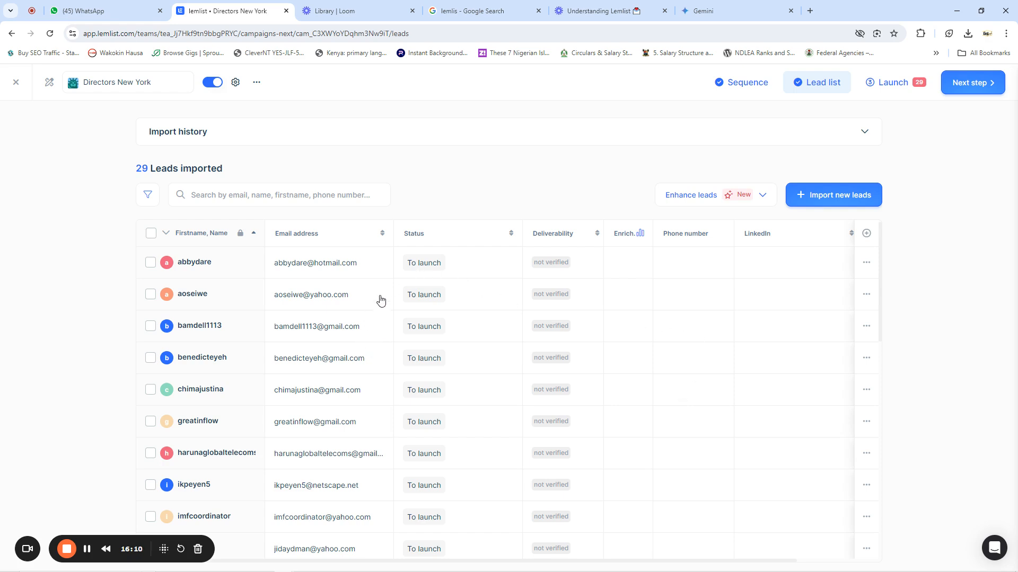
- Verify the email addresses of all imported leads and review their deliverability statuses
{"action": "left_click", "coordinate": [708, 194]}
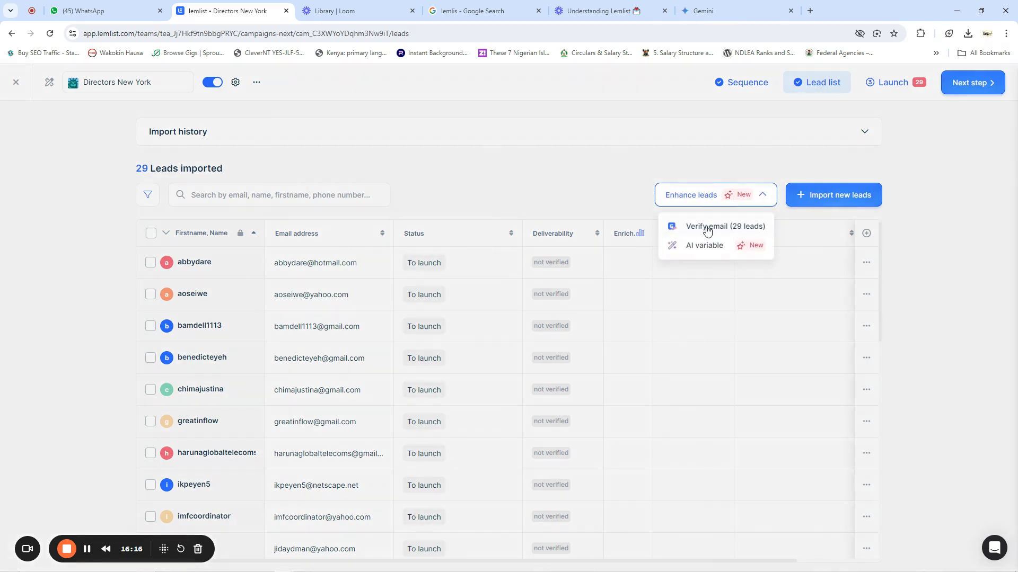
{"action": "left_click", "coordinate": [706, 228]}
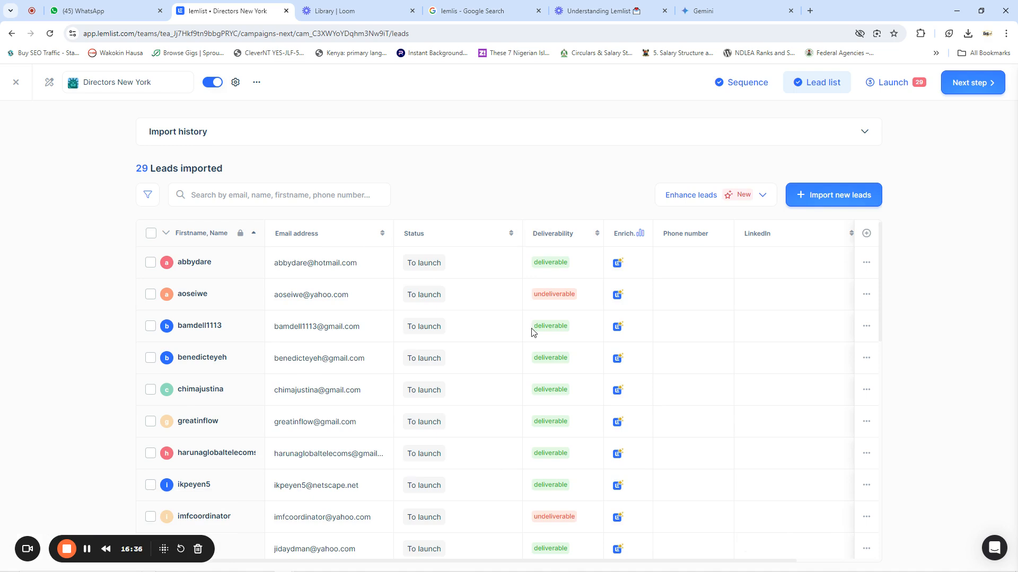
{"action": "scroll", "coordinate": [502, 365], "scroll_direction": "down", "scroll_amount": 10}
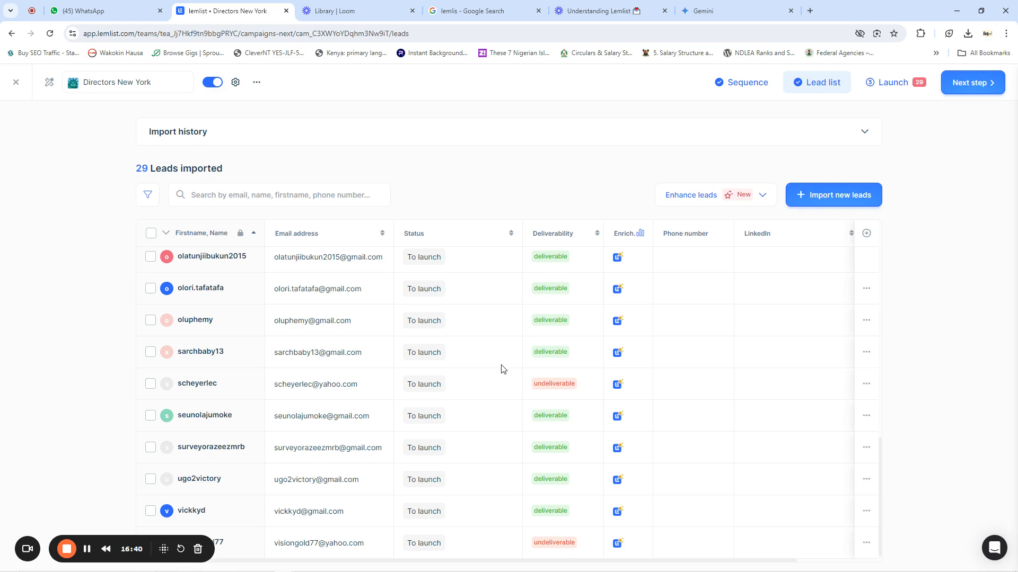
{"action": "scroll", "coordinate": [501, 366], "scroll_direction": "up", "scroll_amount": 10}
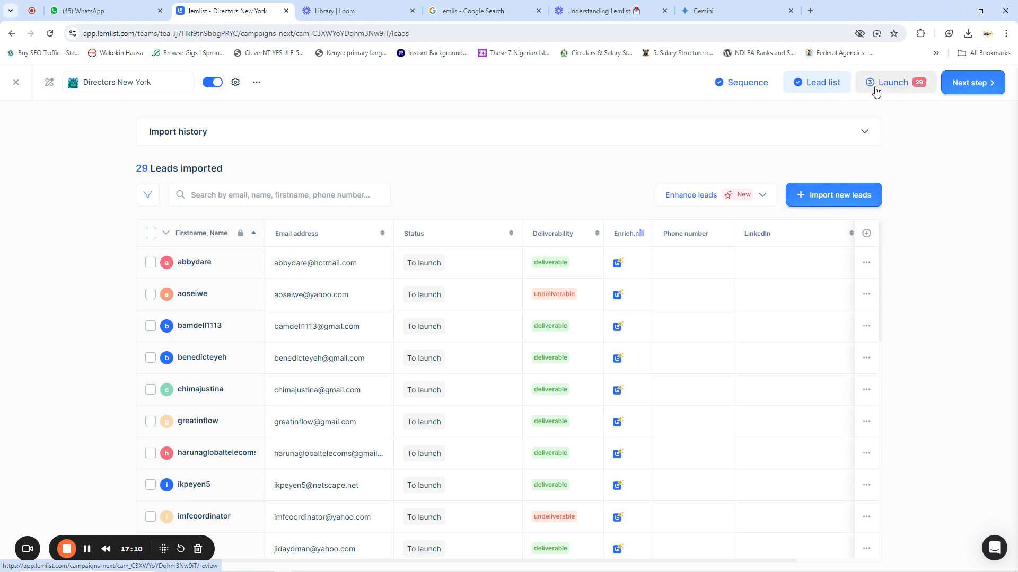
- Proceed to the launch review and fill in the first lead's missing first name and last name
{"action": "left_click", "coordinate": [970, 85]}
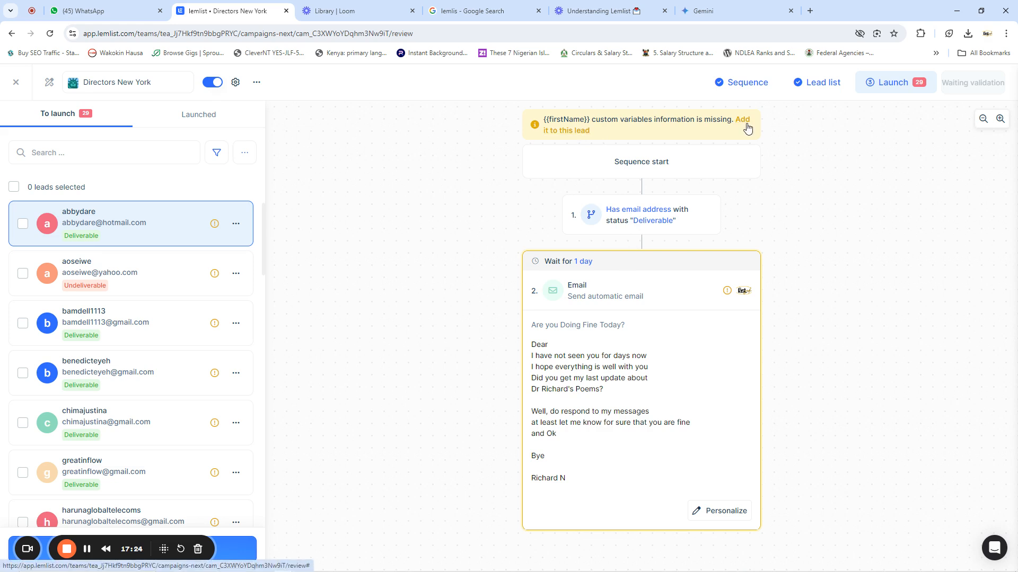
{"action": "left_click", "coordinate": [573, 136]}
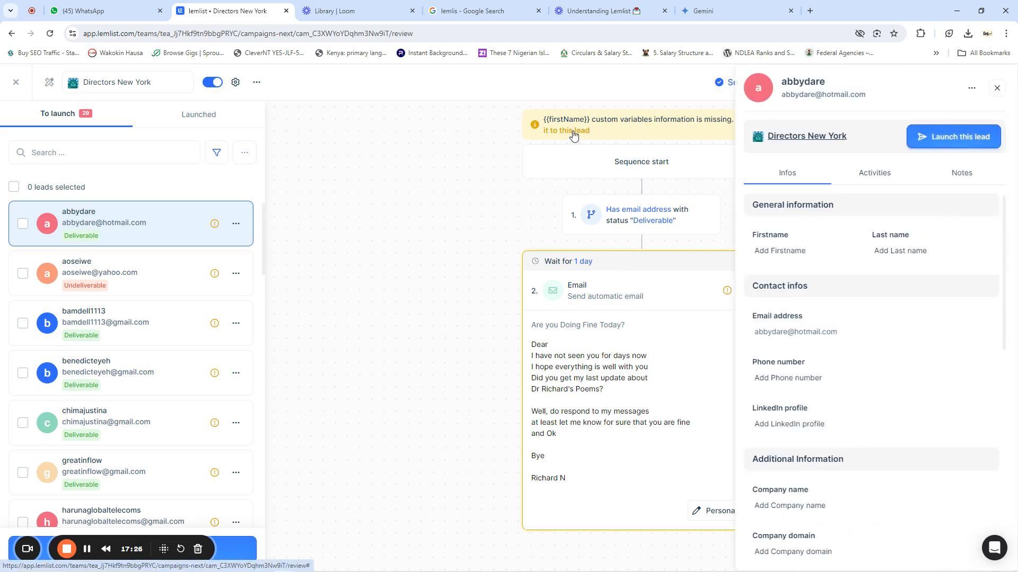
{"action": "left_click", "coordinate": [792, 252]}
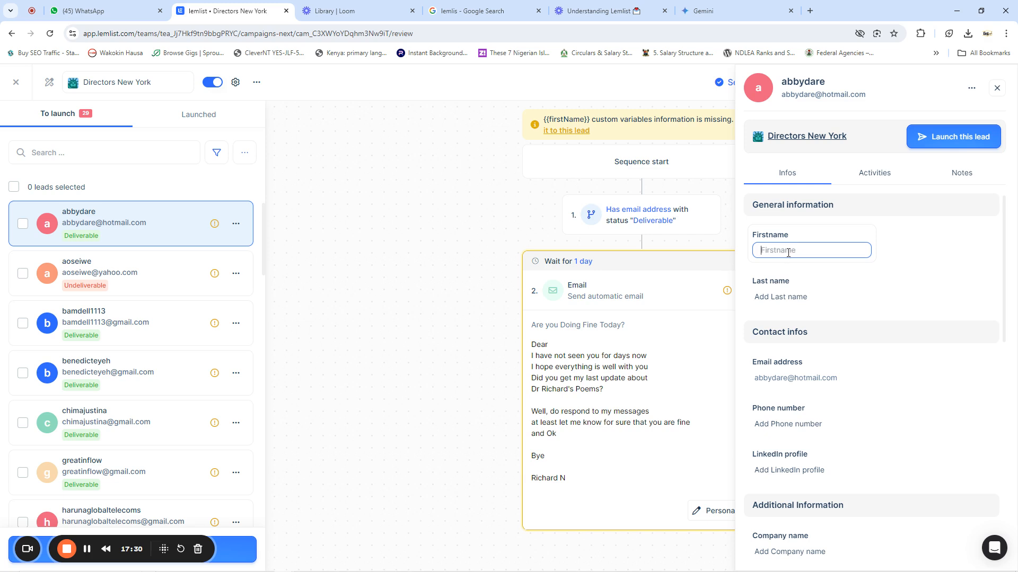
{"action": "type", "text": "MICHAEL"}
{"action": "left_click", "coordinate": [796, 298]}
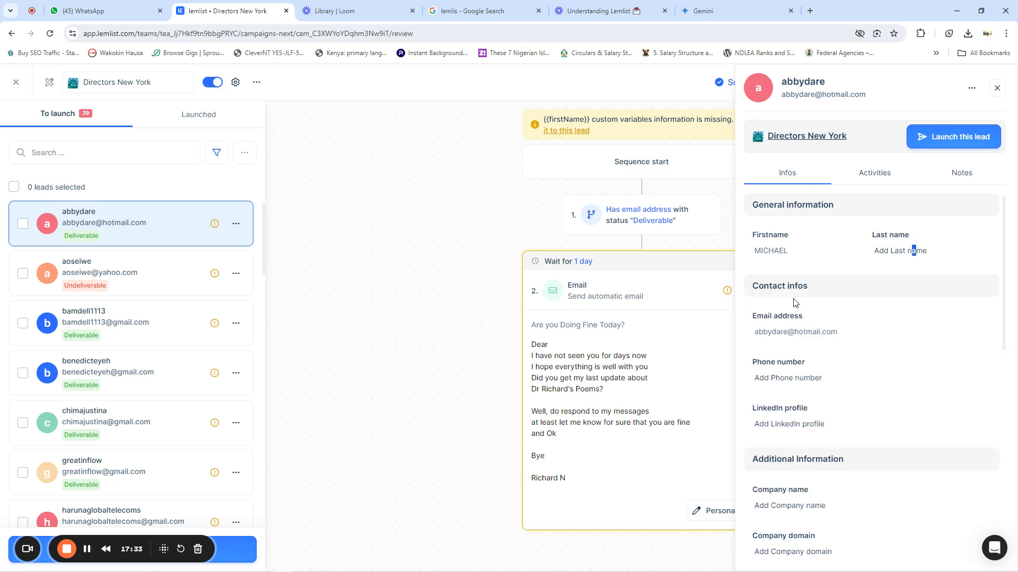
{"action": "left_click", "coordinate": [892, 251]}
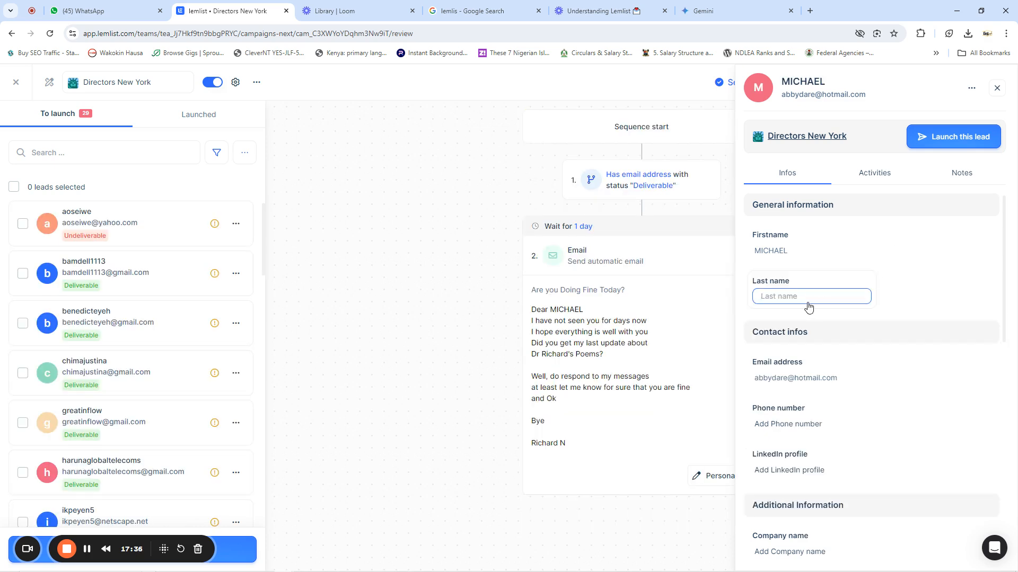
{"action": "type", "text": "SCOFIELD"}
{"action": "left_click", "coordinate": [705, 161]}
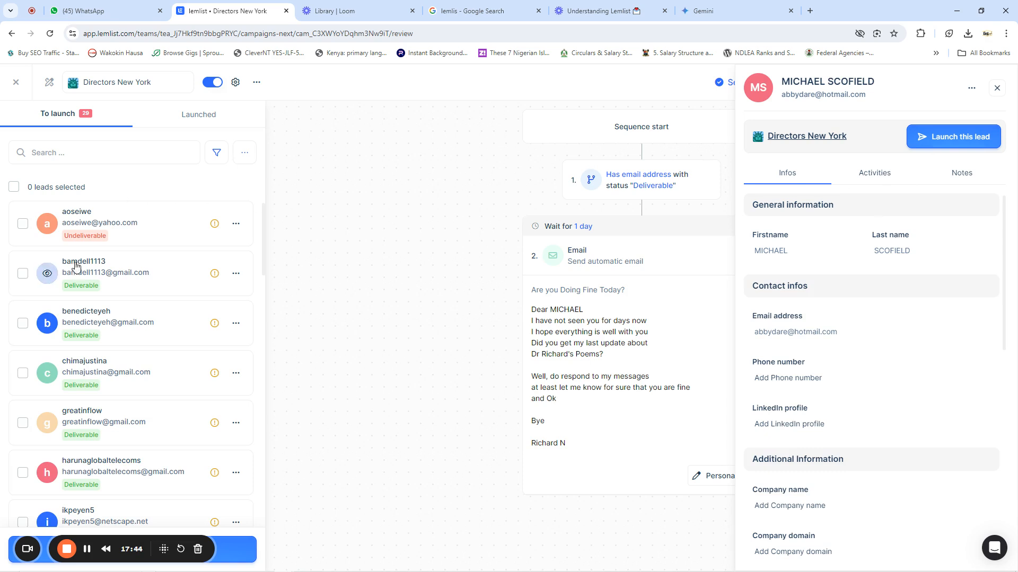
- Select all leads awaiting launch and view the campaign's auto launch settings without changing them
{"action": "left_click", "coordinate": [14, 188]}
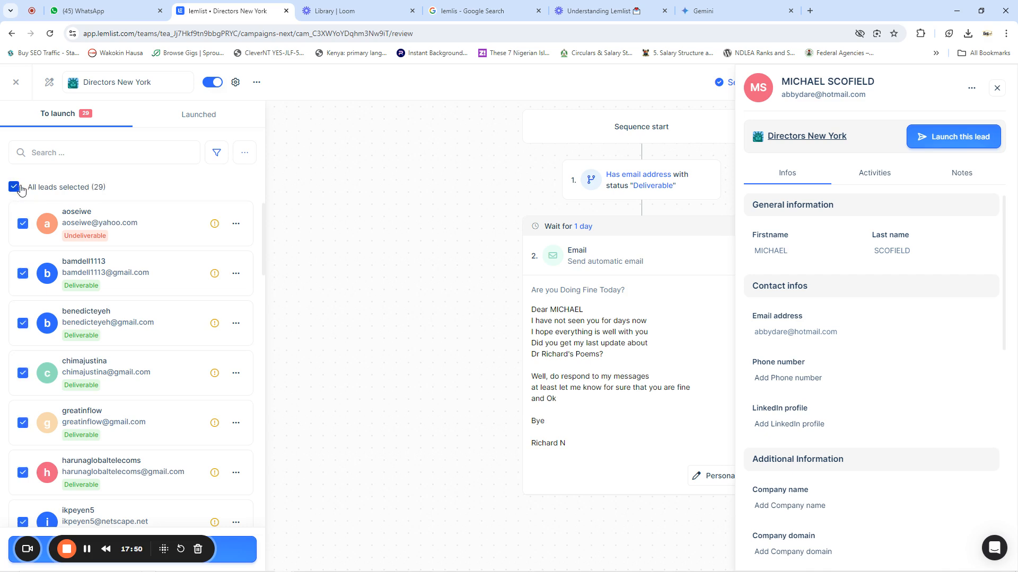
{"action": "left_click", "coordinate": [244, 152]}
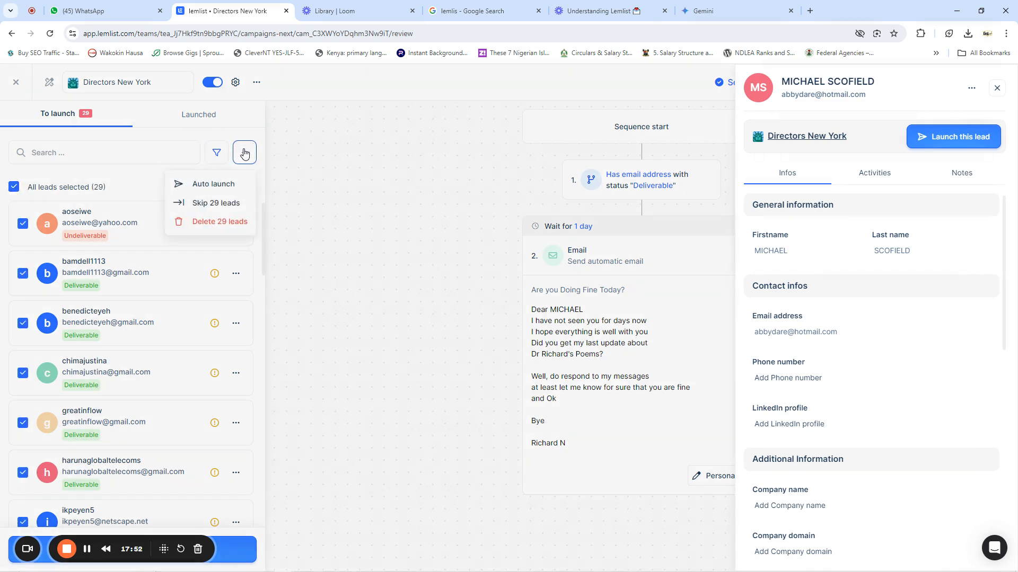
{"action": "left_click", "coordinate": [215, 184]}
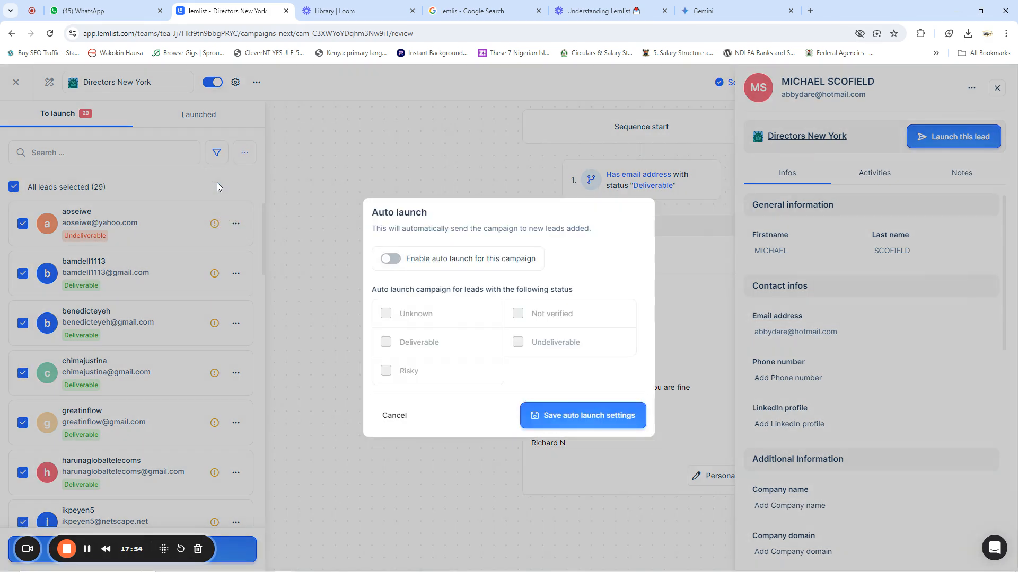
{"action": "left_click", "coordinate": [395, 417]}
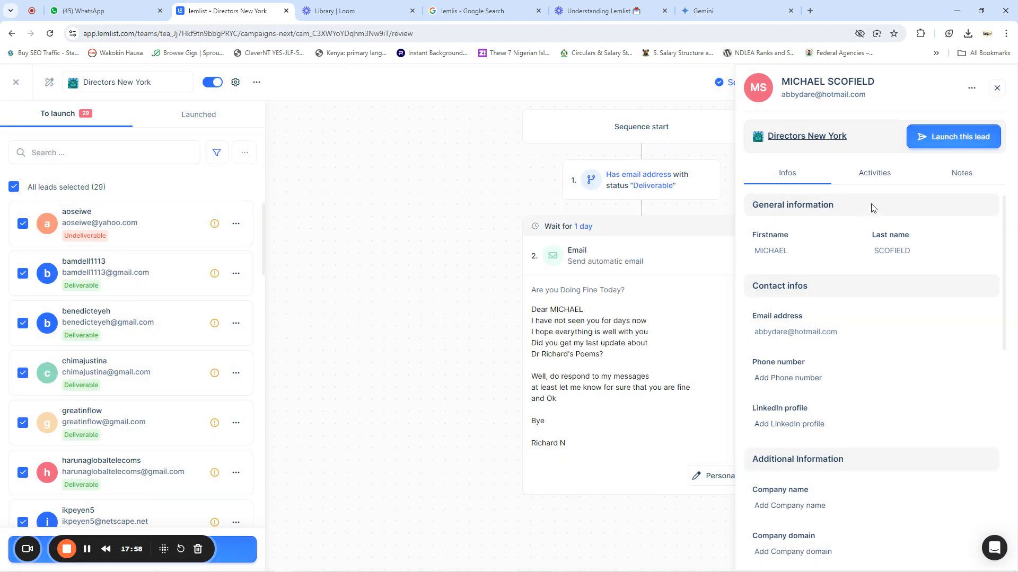
- Launch the campaign for the open lead only, and save the auto launch settings with auto launch left off
{"action": "left_click", "coordinate": [943, 139]}
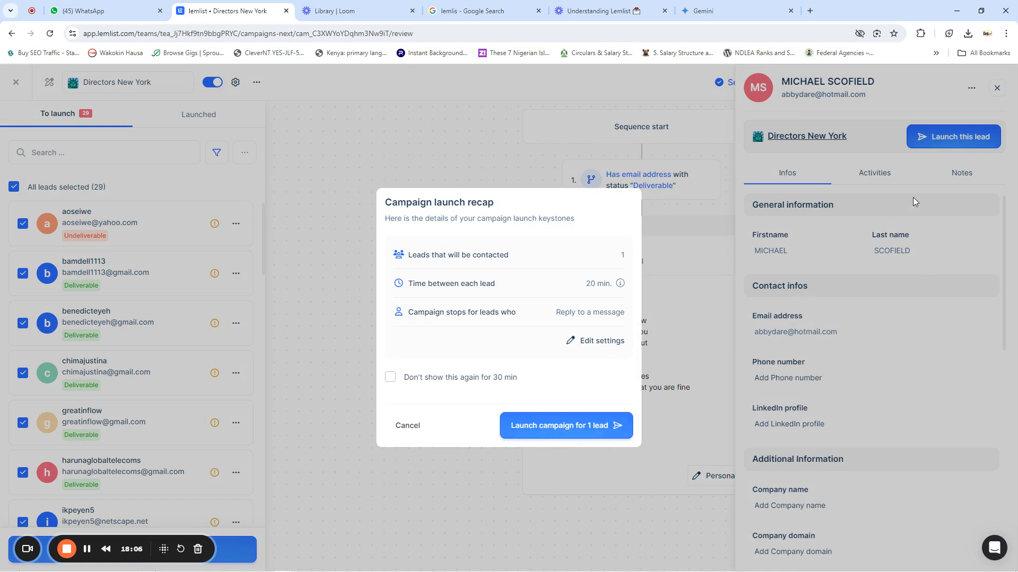
{"action": "left_click", "coordinate": [597, 427]}
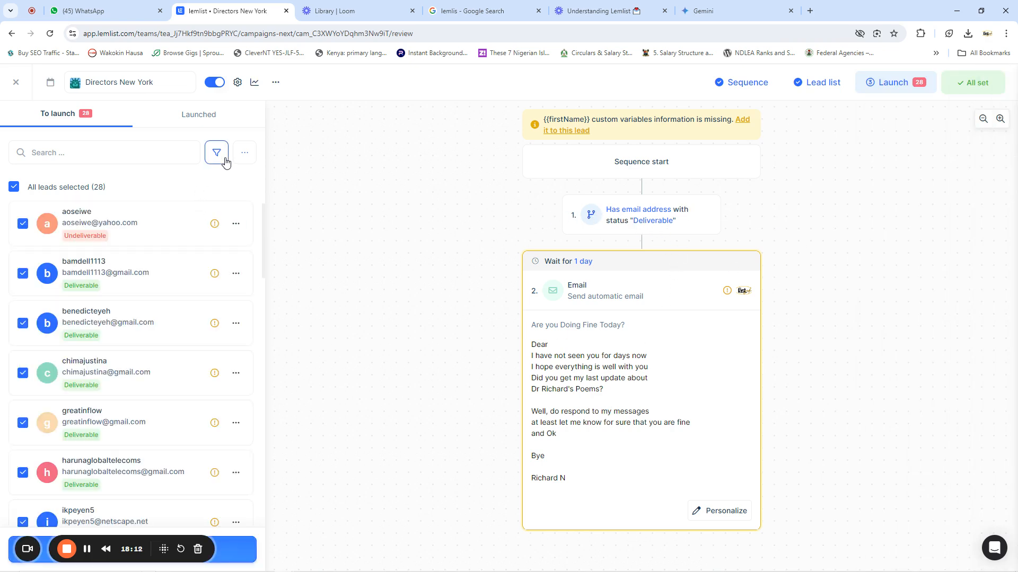
{"action": "left_click", "coordinate": [244, 154]}
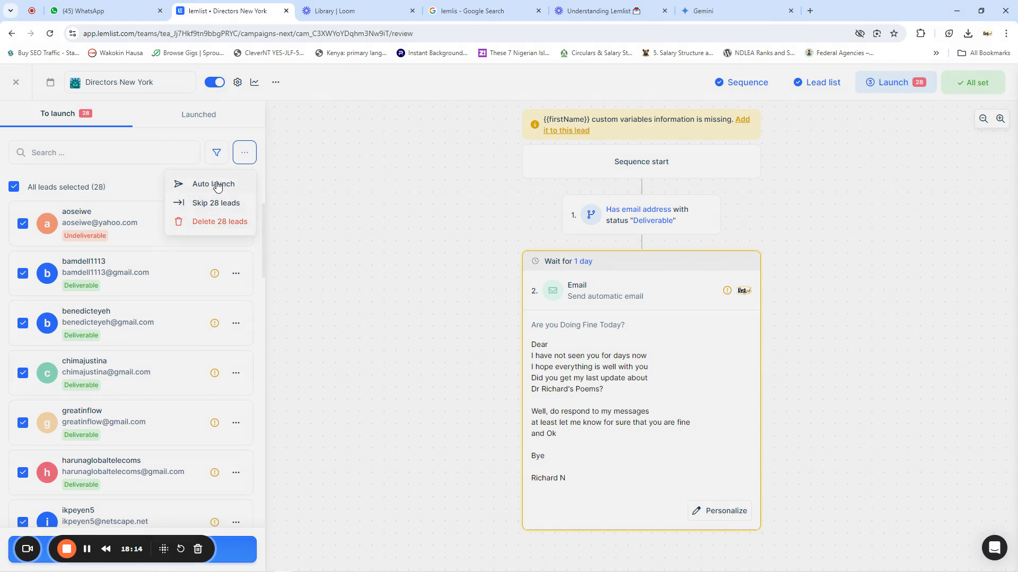
{"action": "left_click", "coordinate": [217, 185]}
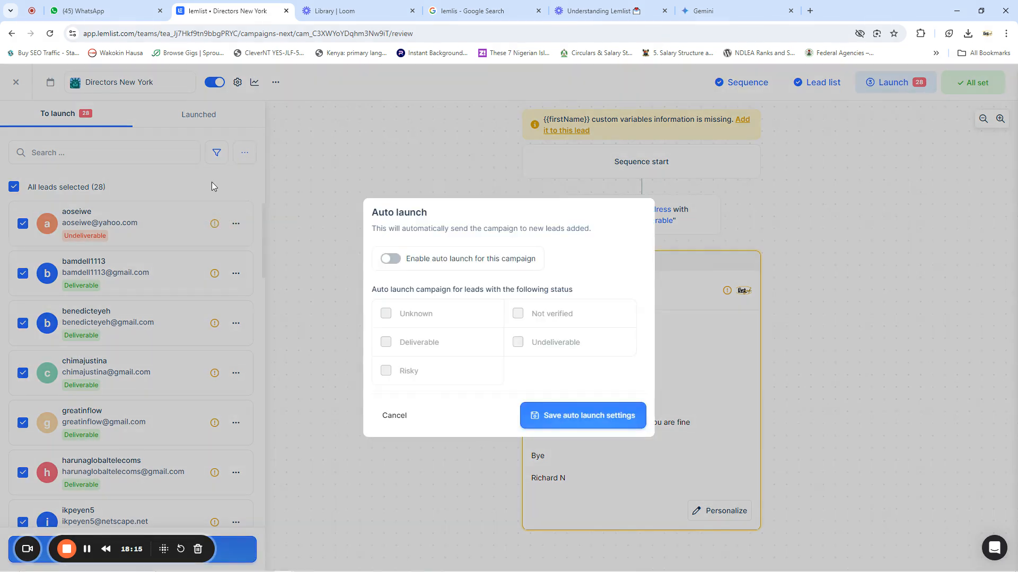
{"action": "left_click", "coordinate": [578, 422]}
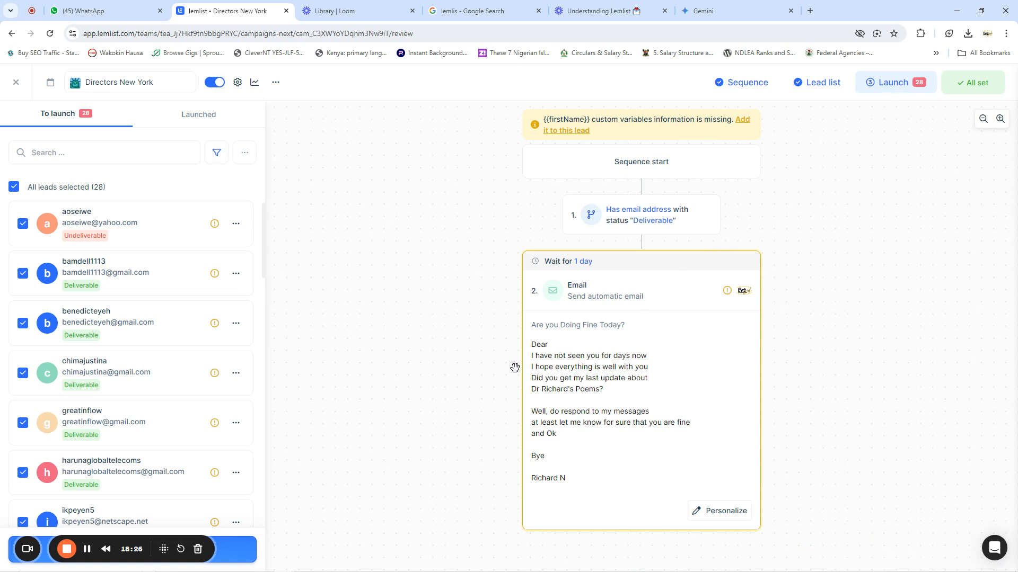
- Fill in the missing first name of the lead flagged in the email preview, leave its last name blank, and close its details
{"action": "left_click", "coordinate": [572, 132]}
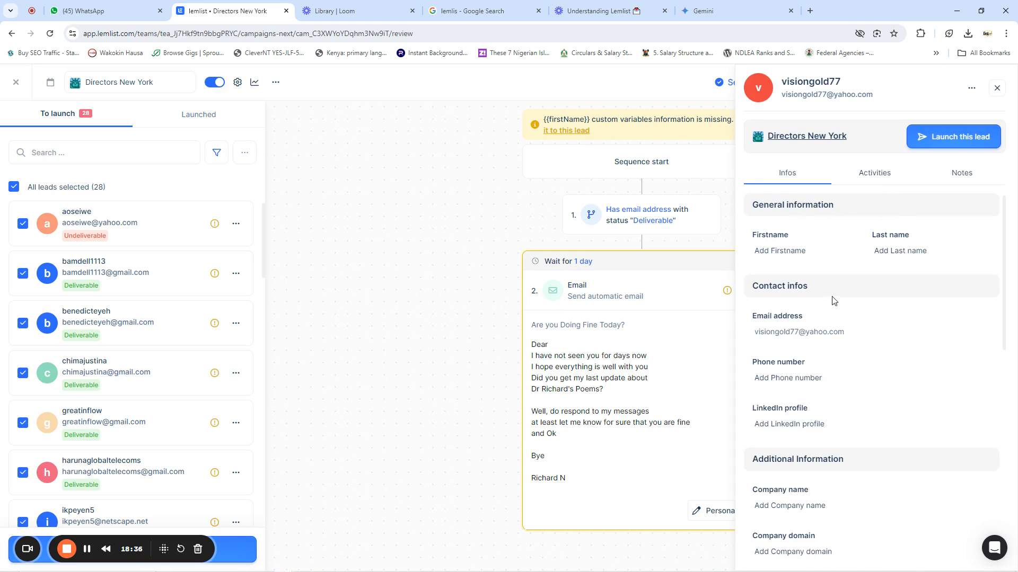
{"action": "left_click", "coordinate": [795, 250]}
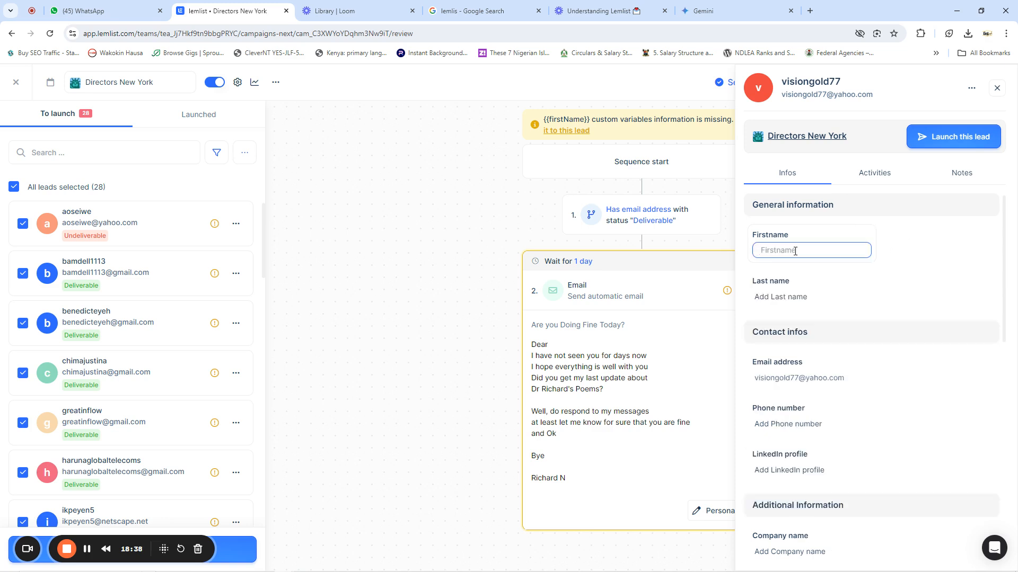
{"action": "type", "text": "MICHAEL"}
{"action": "left_click", "coordinate": [772, 292]}
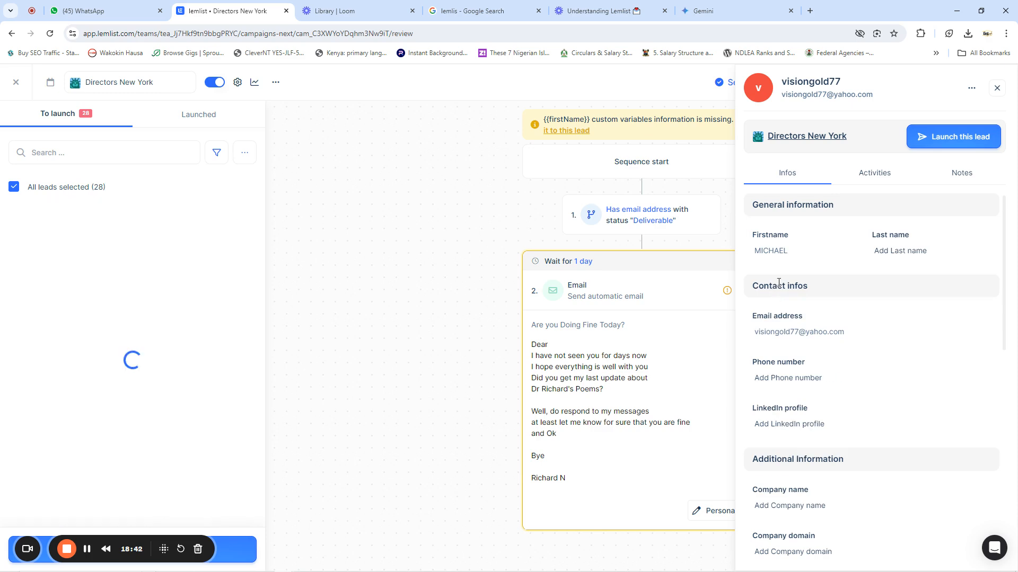
{"action": "left_click", "coordinate": [899, 249]}
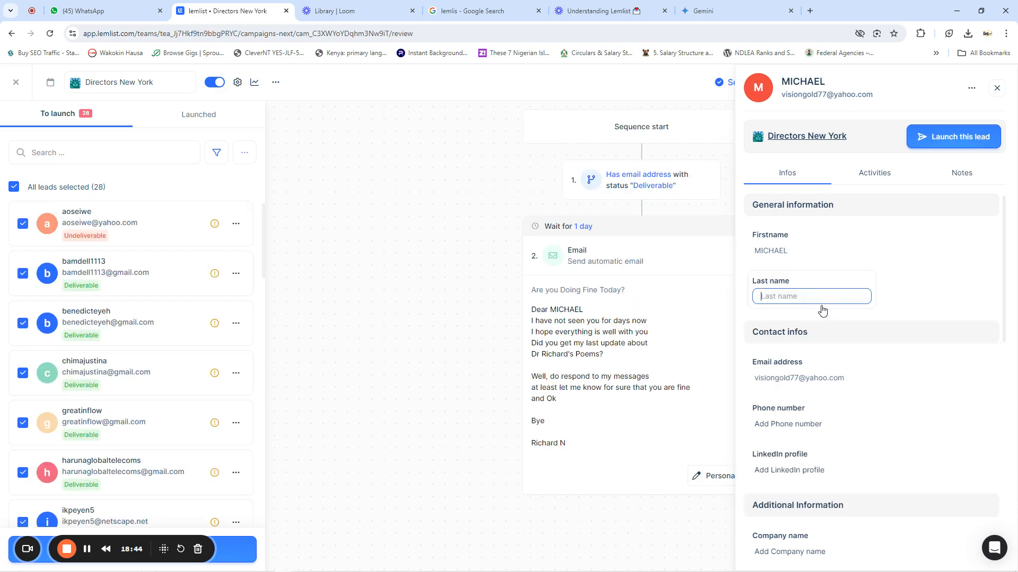
{"action": "left_click", "coordinate": [997, 89]}
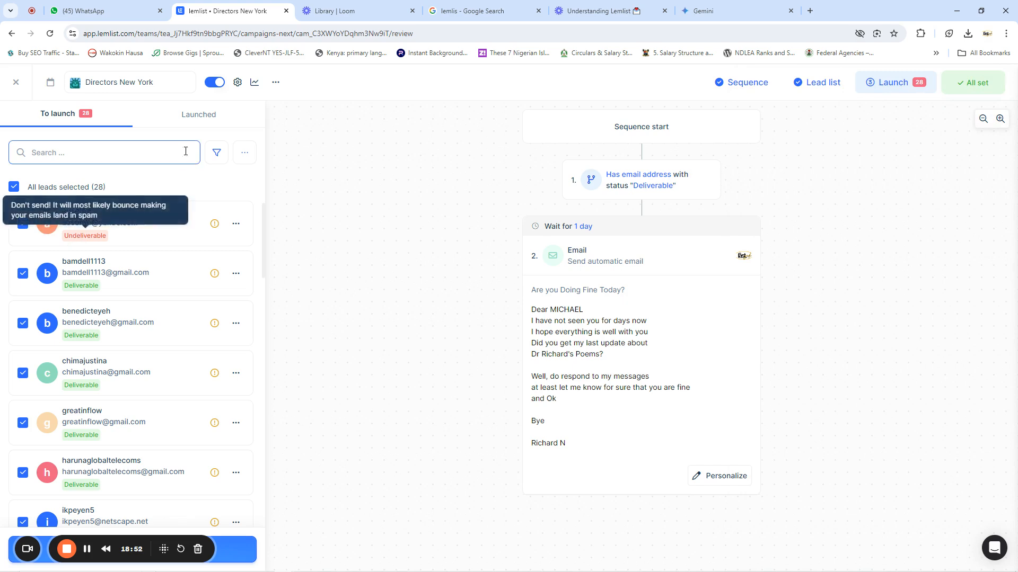
- Save the campaign's auto launch settings and return to the campaigns list
{"action": "left_click", "coordinate": [244, 152]}
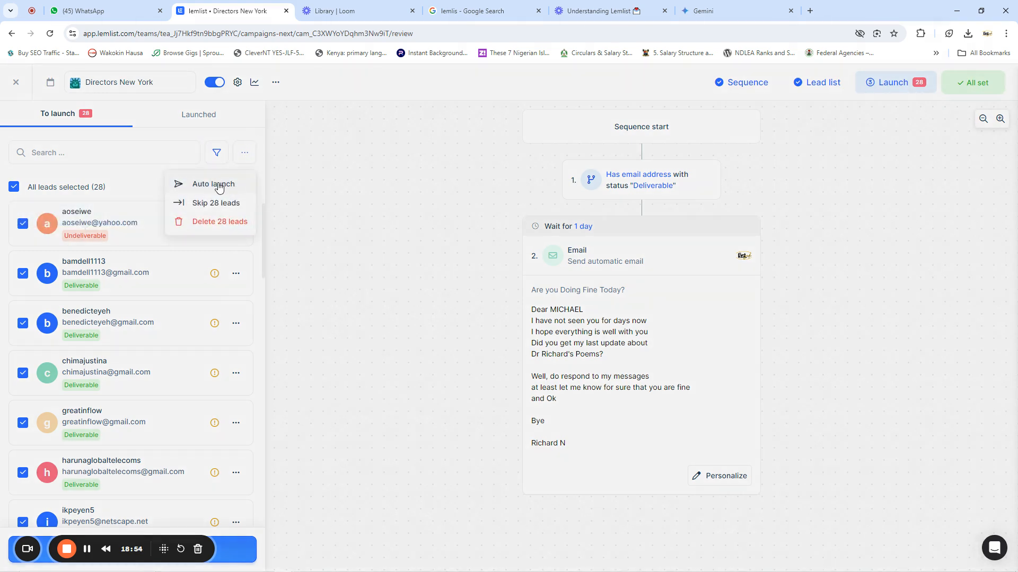
{"action": "left_click", "coordinate": [237, 184]}
{"action": "left_click", "coordinate": [556, 416]}
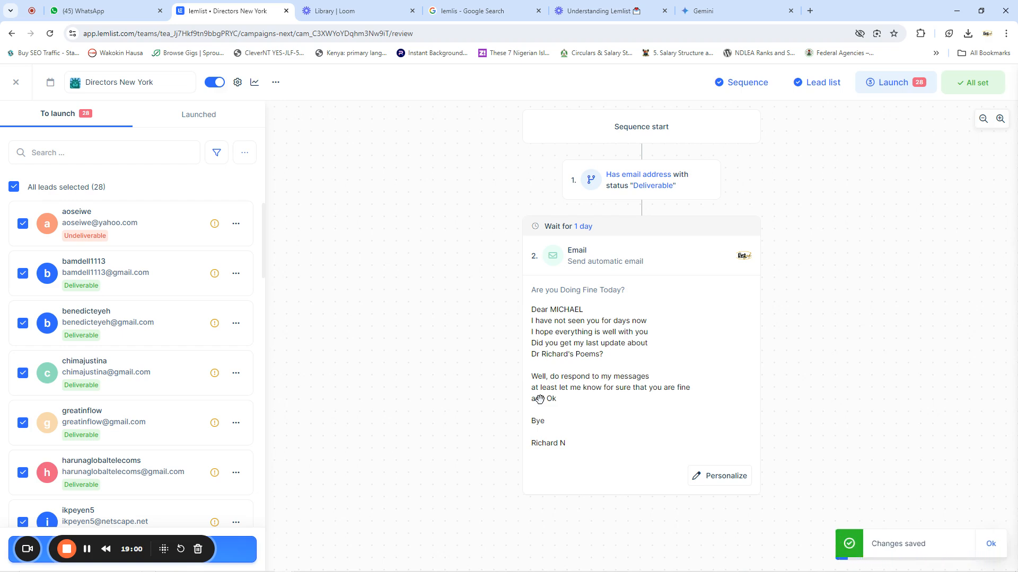
{"action": "left_click", "coordinate": [16, 82]}
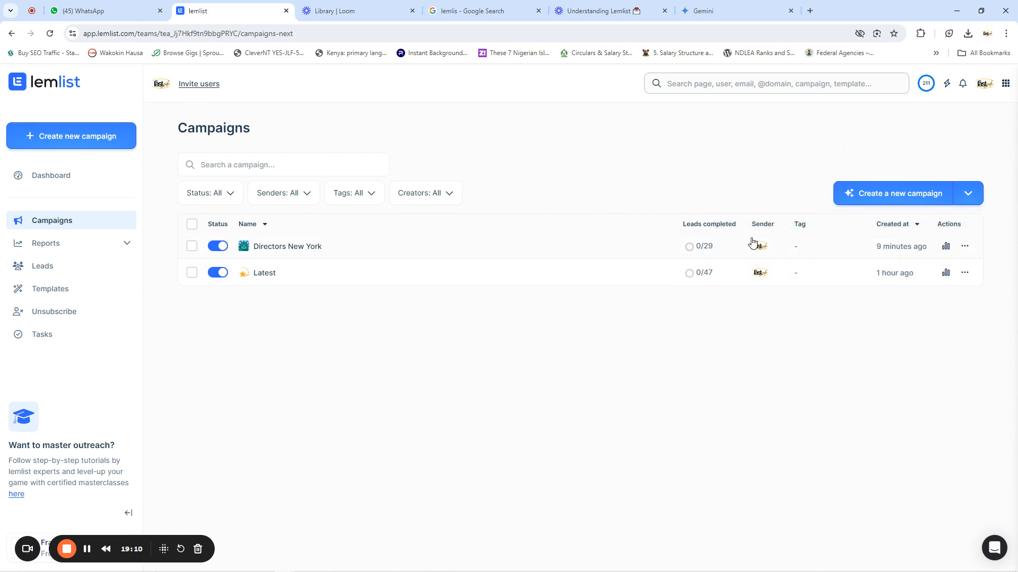
- Add a Call task to the No branch of the deliverable-email condition in the Directors New York sequence
{"action": "left_click", "coordinate": [341, 242]}
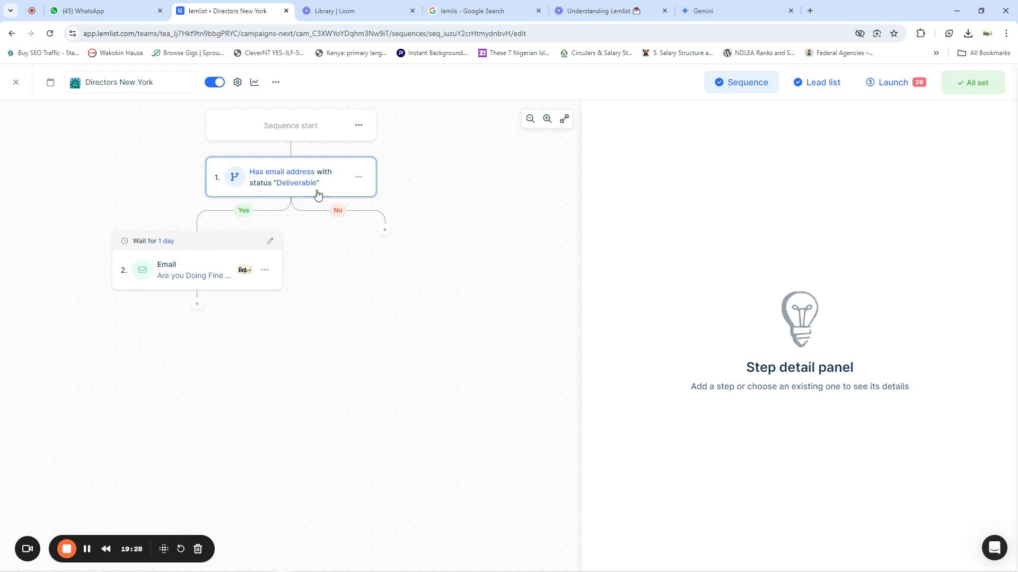
{"action": "left_click", "coordinate": [385, 231]}
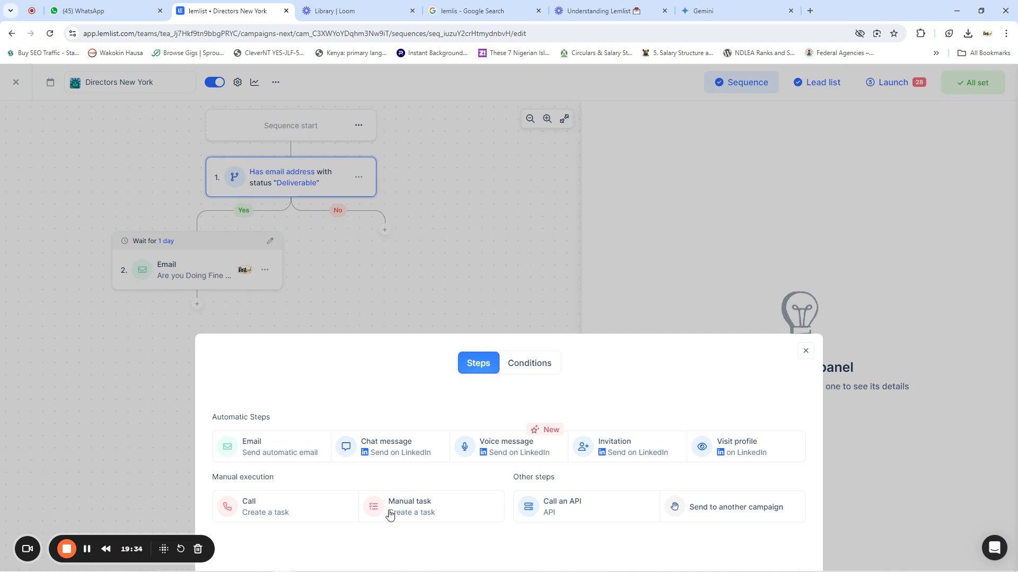
{"action": "left_click", "coordinate": [266, 511]}
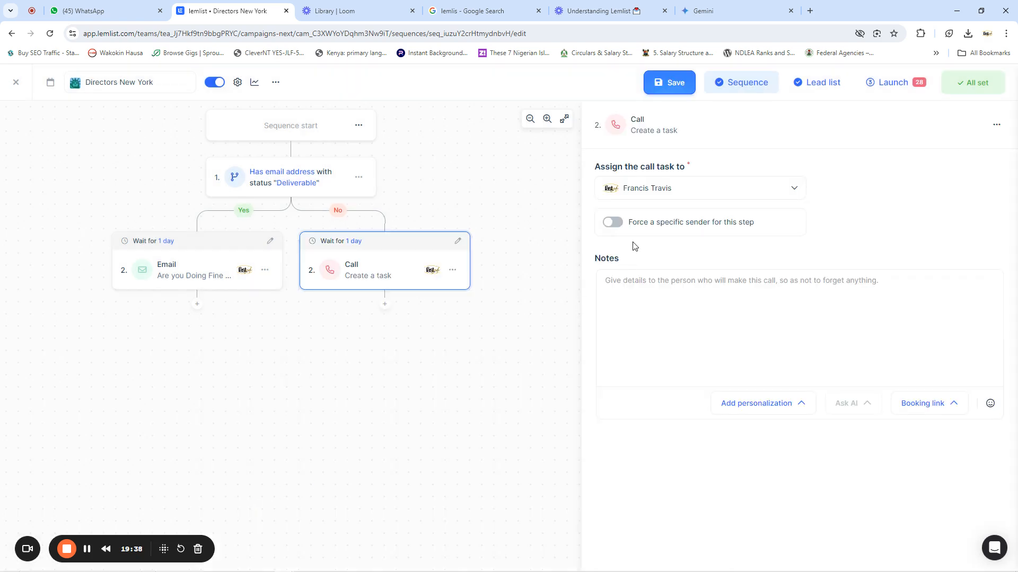
- Write the call notes "Put a call to Him/her Introduce our company offer our top selling product at a 50% discount!" and save the sequence
{"action": "left_click", "coordinate": [638, 285]}
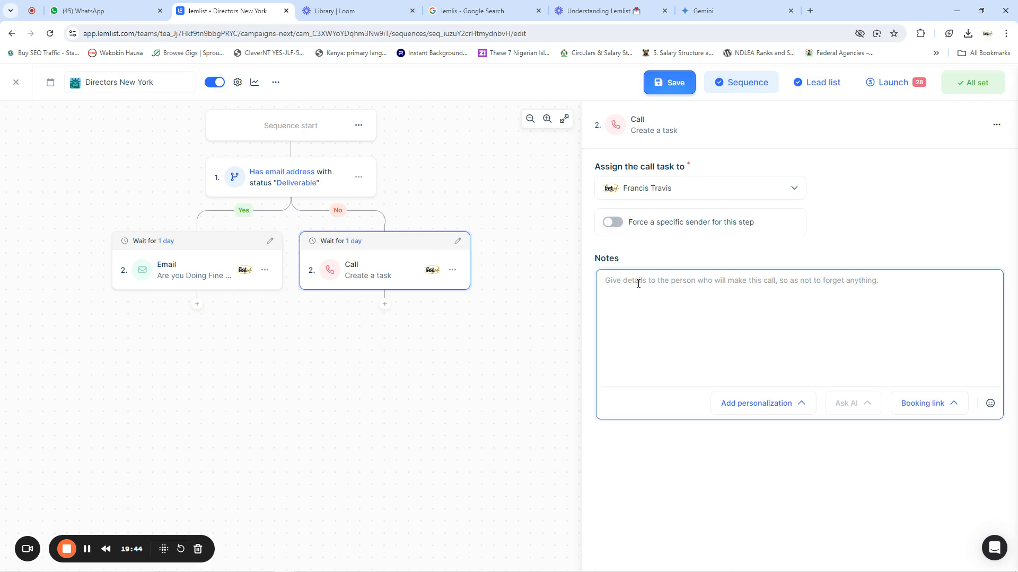
{"action": "type", "text": "p"}
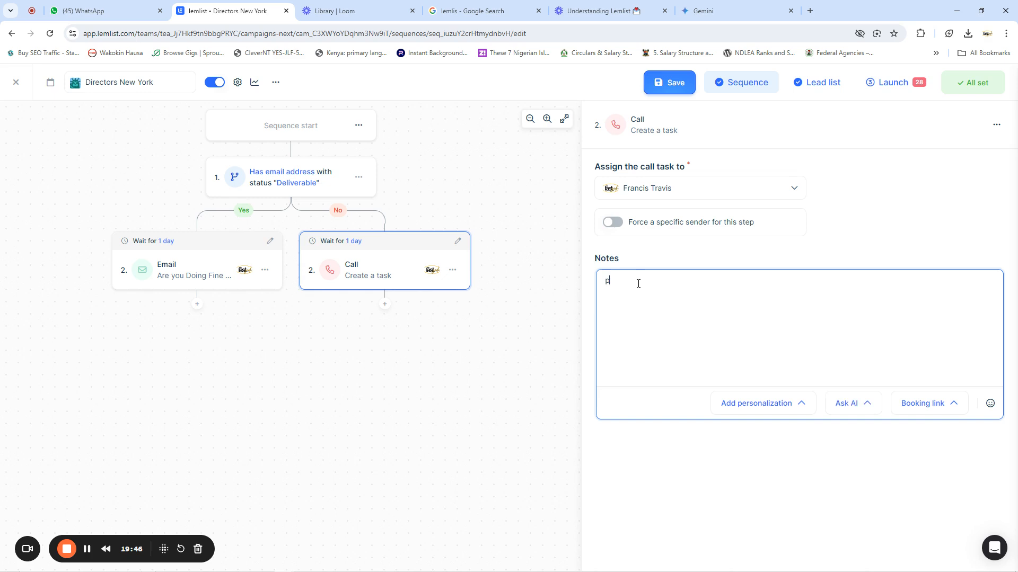
{"action": "type", "text": "u"}
{"action": "key", "text": "BackSpace"}
{"action": "key", "text": "BackSpace"}
{"action": "type", "text": "P"}
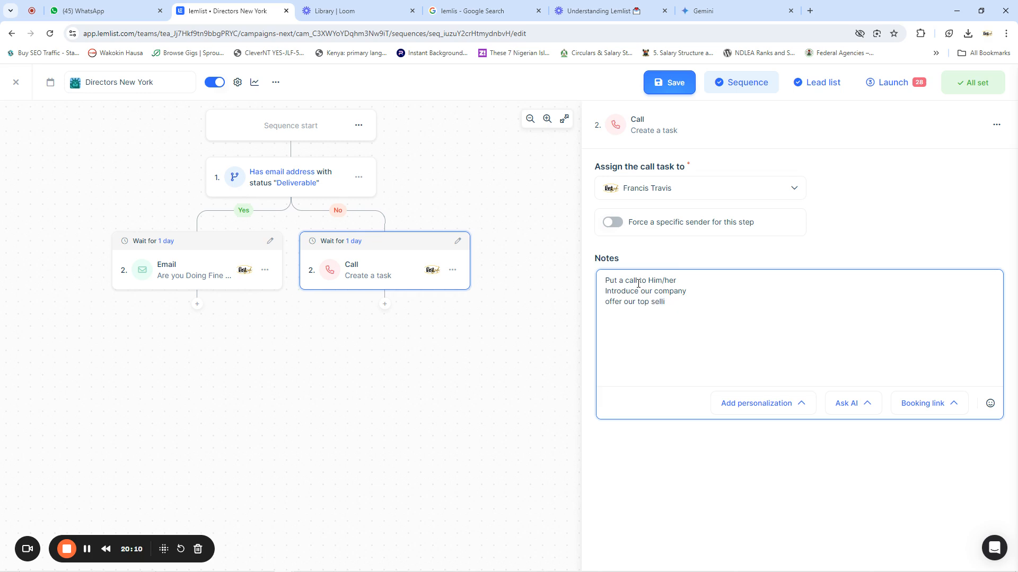
{"action": "type", "text": "prod"}
{"action": "type", "text": "discount!"}
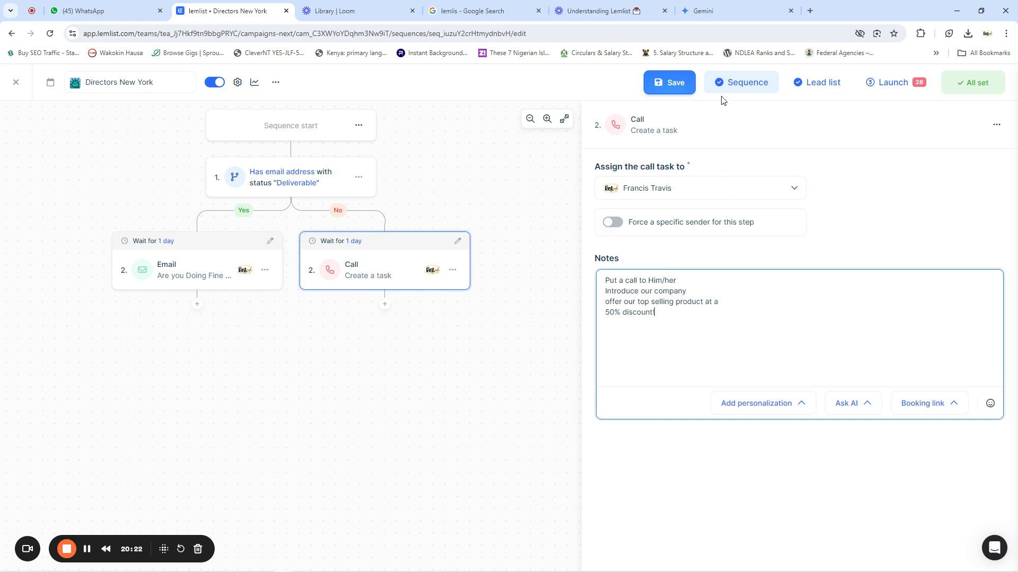
{"action": "left_click", "coordinate": [680, 84]}
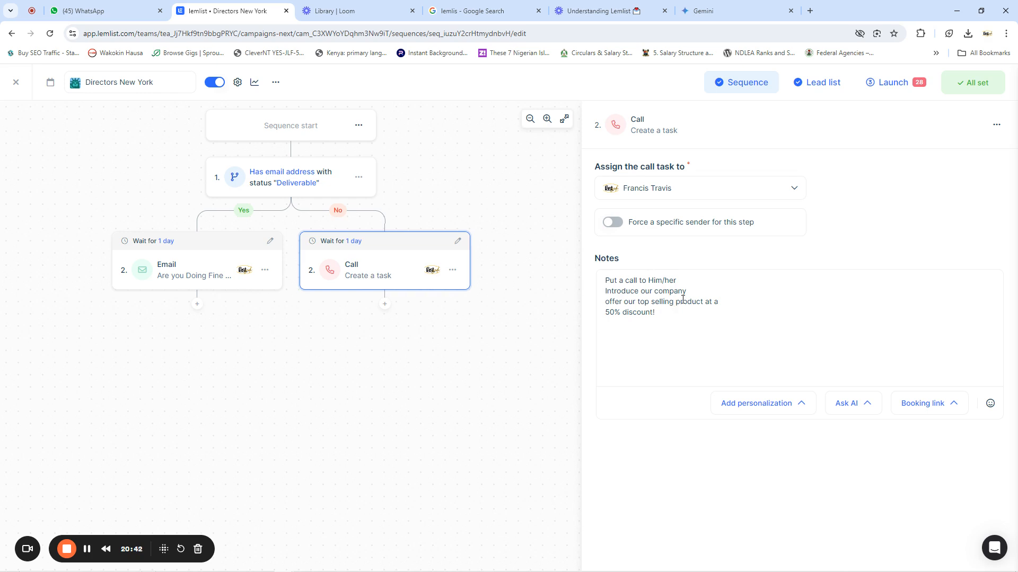
- Add a follow-up automatic email after the first email on the Yes branch and set its wait to 2 days
{"action": "left_click", "coordinate": [200, 306]}
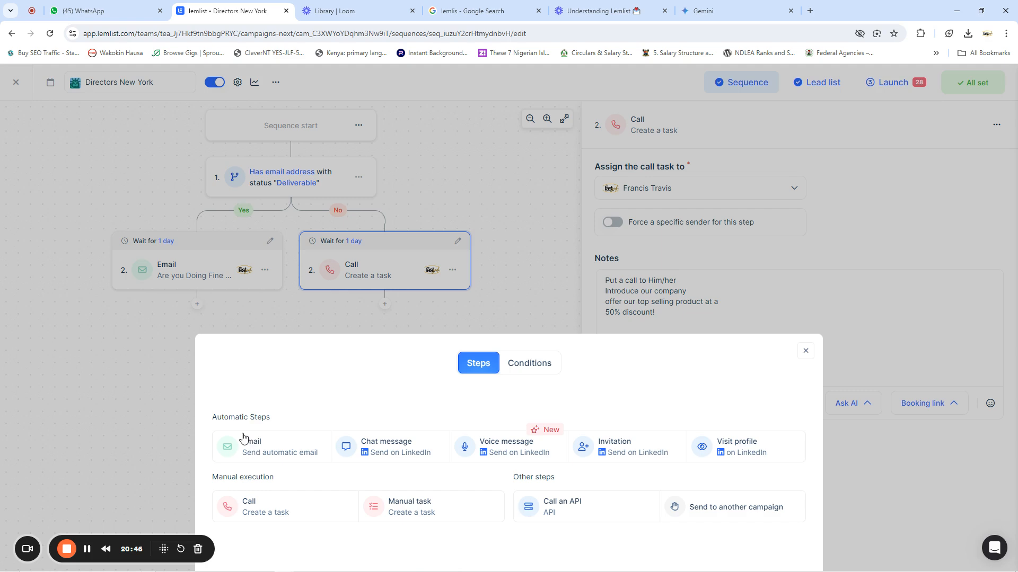
{"action": "left_click", "coordinate": [255, 445]}
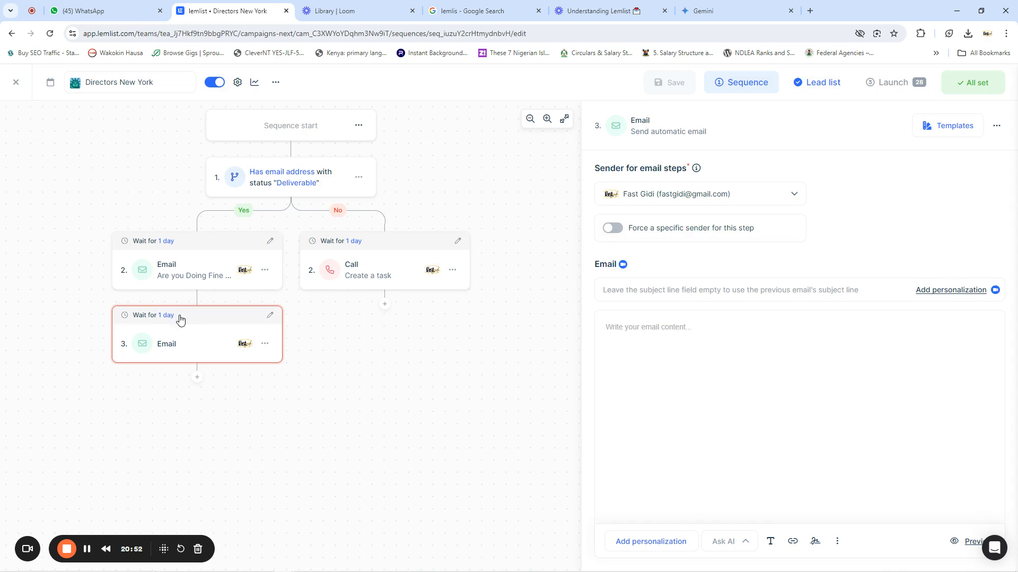
{"action": "left_click", "coordinate": [269, 316]}
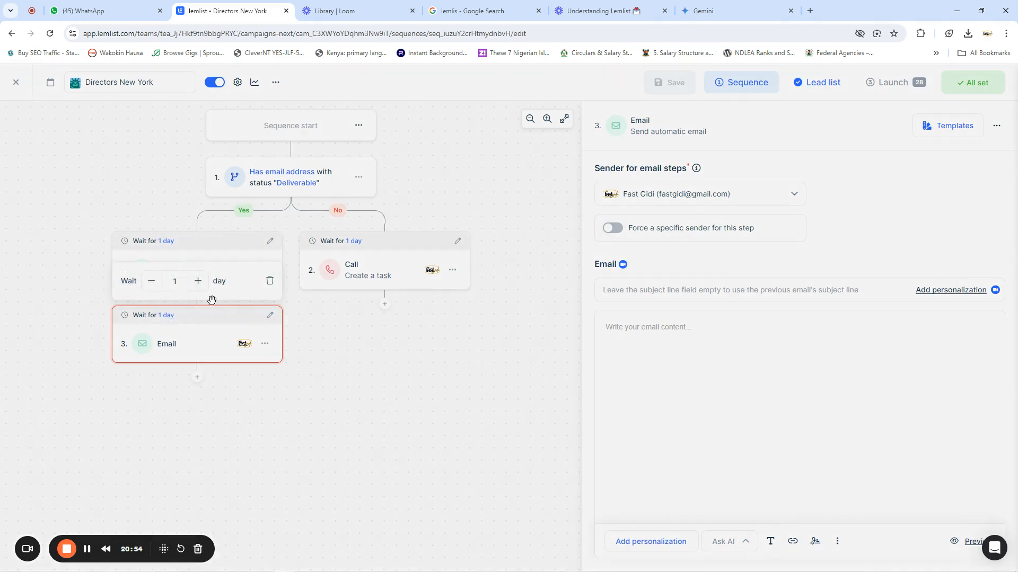
{"action": "double_click", "coordinate": [171, 283]}
{"action": "left_click", "coordinate": [322, 334]}
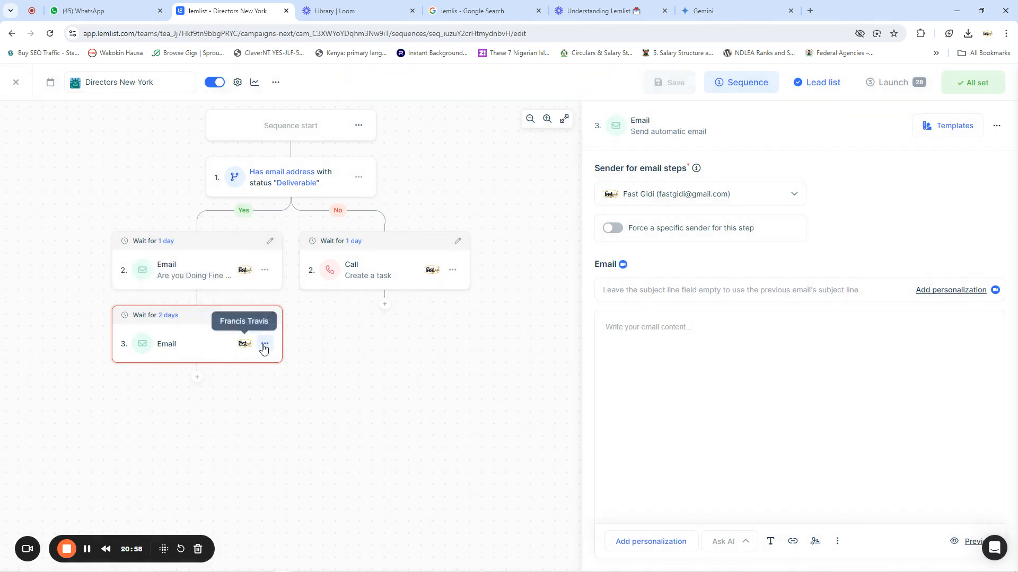
{"action": "left_click", "coordinate": [264, 345]}
{"action": "left_click", "coordinate": [169, 351]}
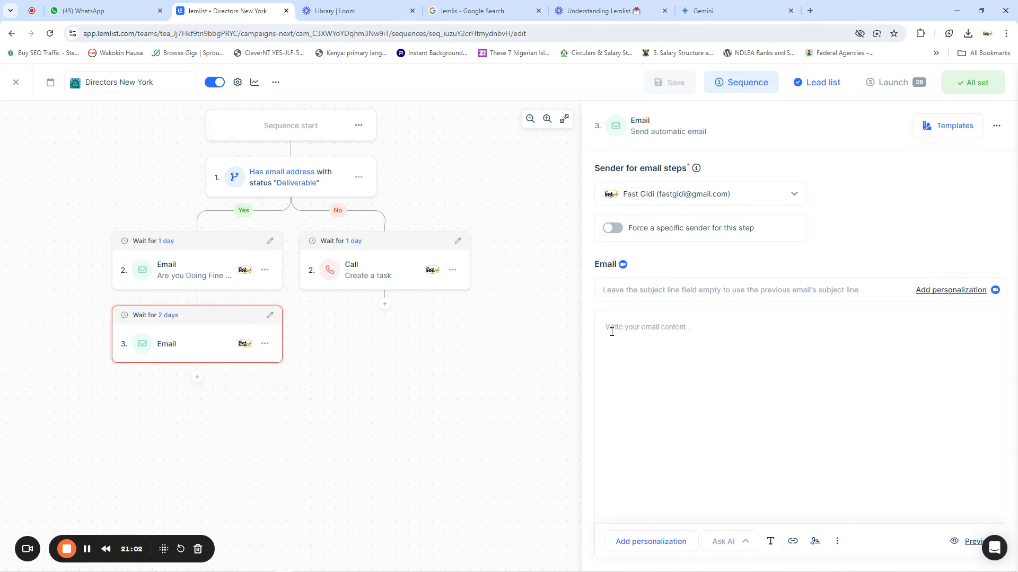
- Give the follow-up email the subject "Did you receive my last email?", write a reminder body ending with a contact phone number, and save
{"action": "left_click", "coordinate": [636, 288]}
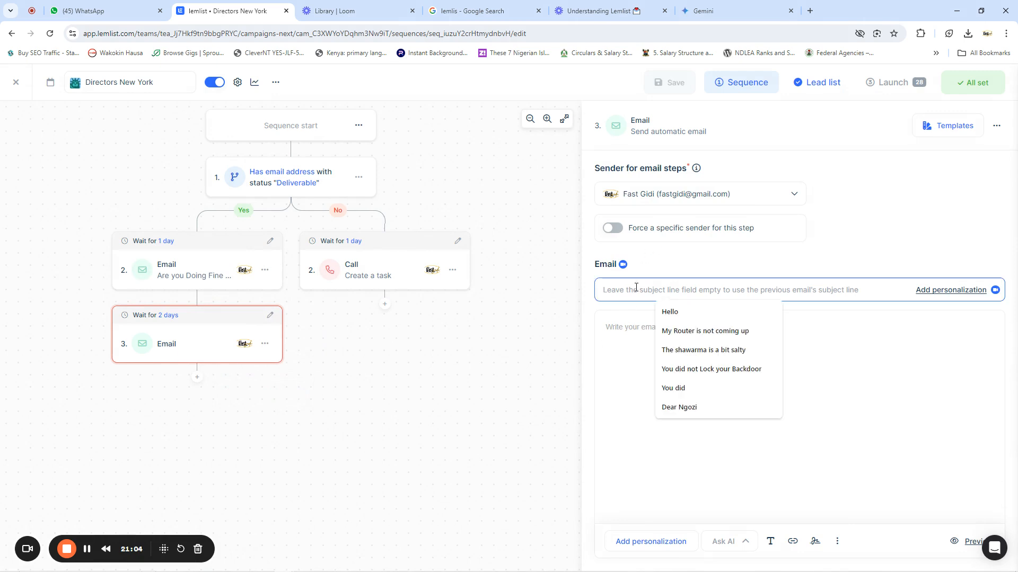
{"action": "type", "text": "Did you receive my last email?"}
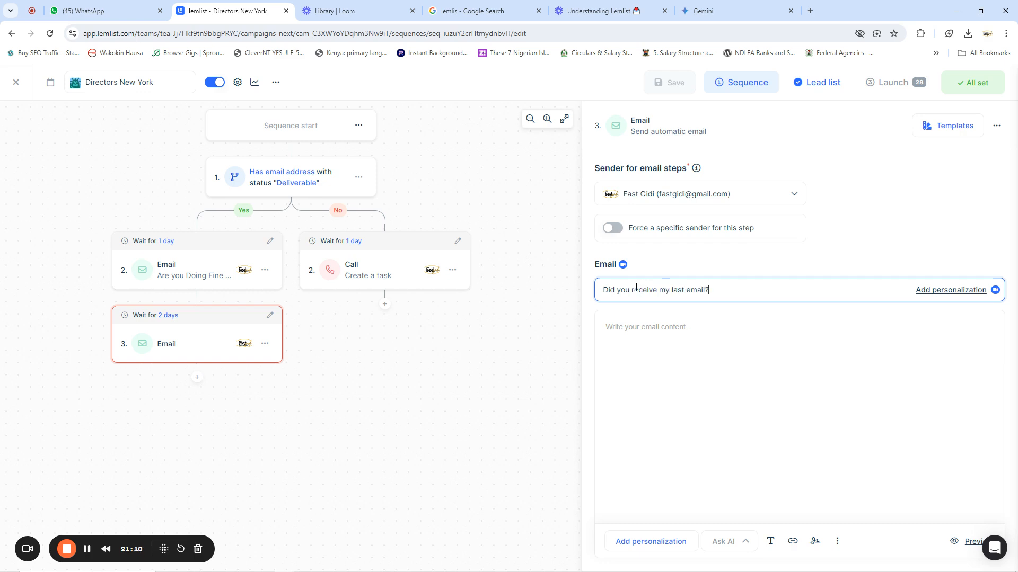
{"action": "key", "text": "Tab"}
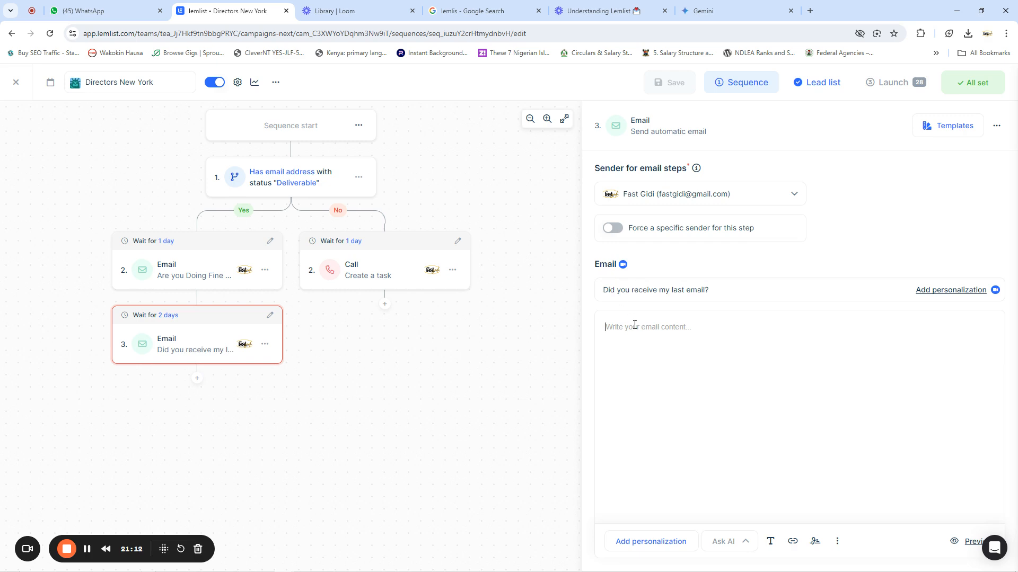
{"action": "type", "text": "I did send you a mail a "}
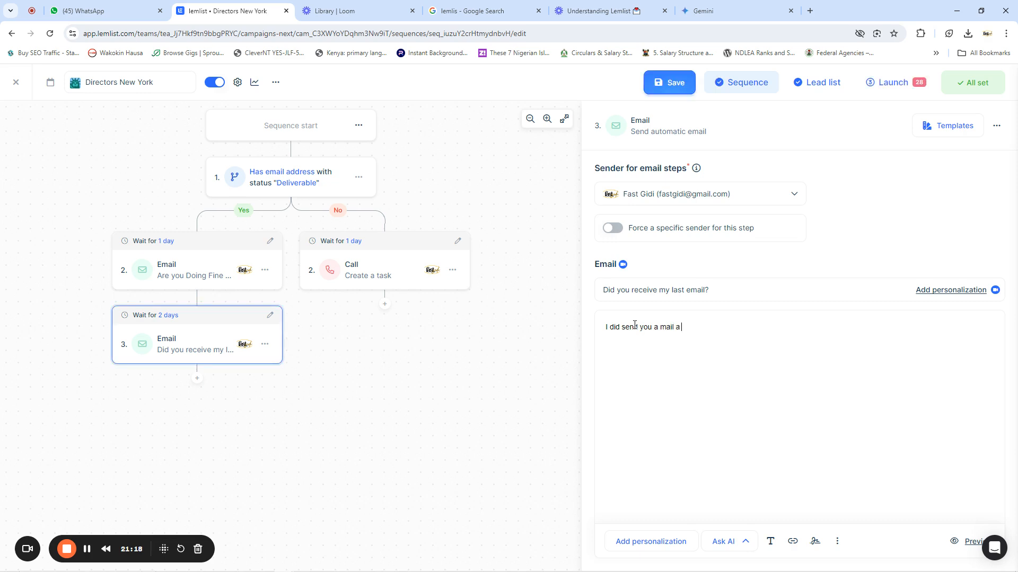
{"action": "type", "text": "few days ago..."}
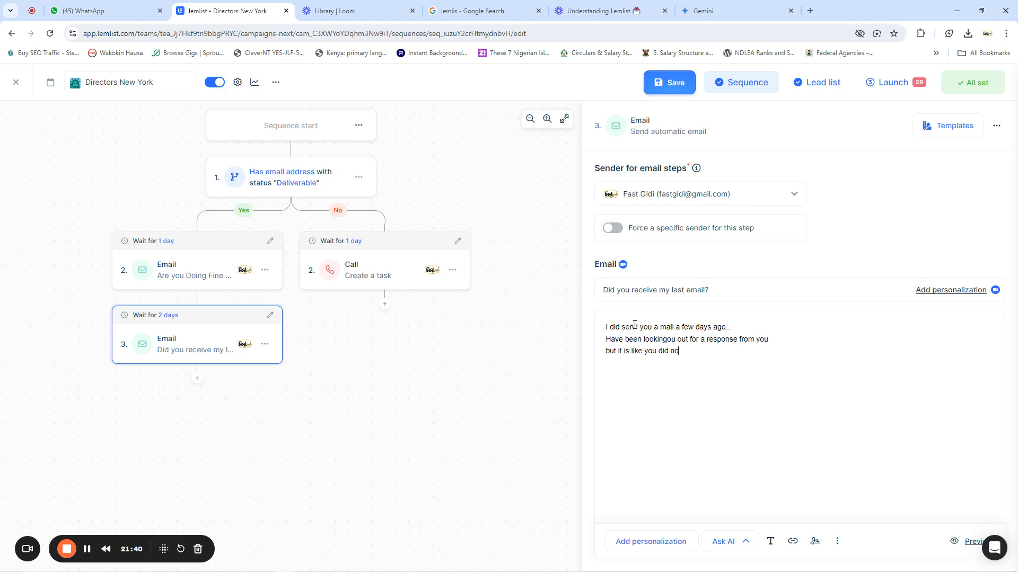
{"action": "type", "text": "receive any"}
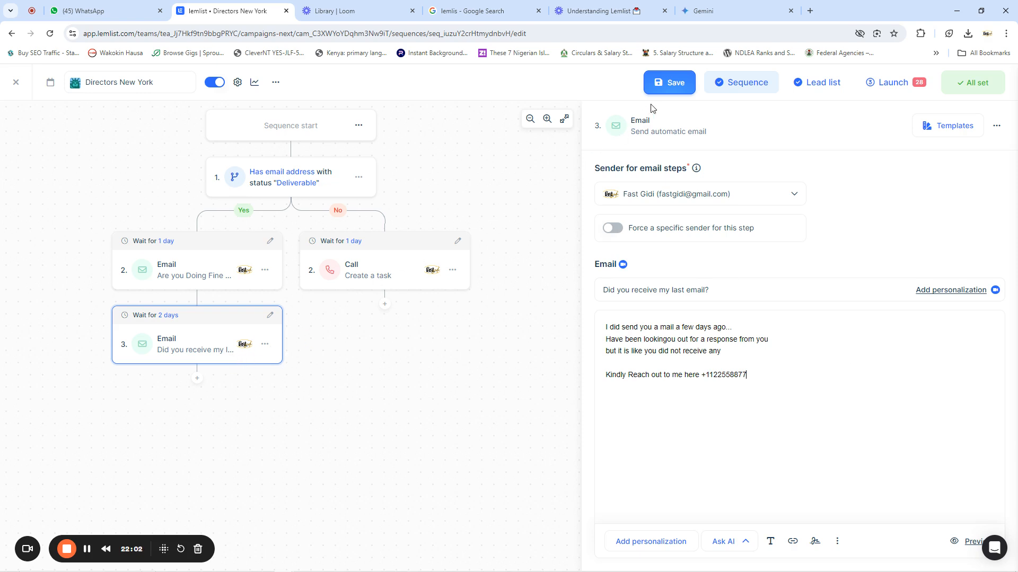
{"action": "left_click", "coordinate": [678, 84]}
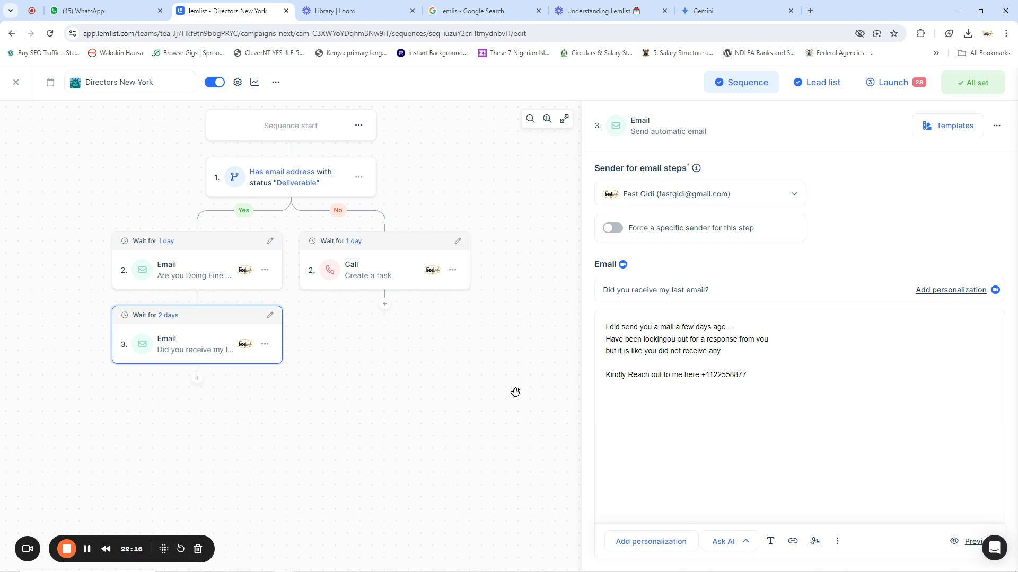
- Leave the campaign editor and view the dashboard and the campaigns list
{"action": "left_click", "coordinate": [16, 83]}
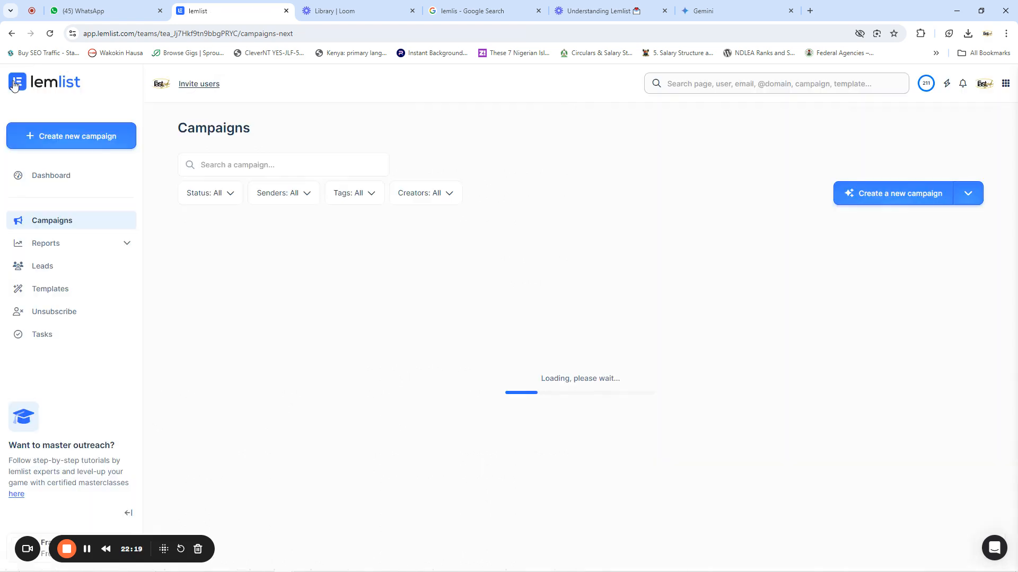
{"action": "left_click", "coordinate": [47, 176]}
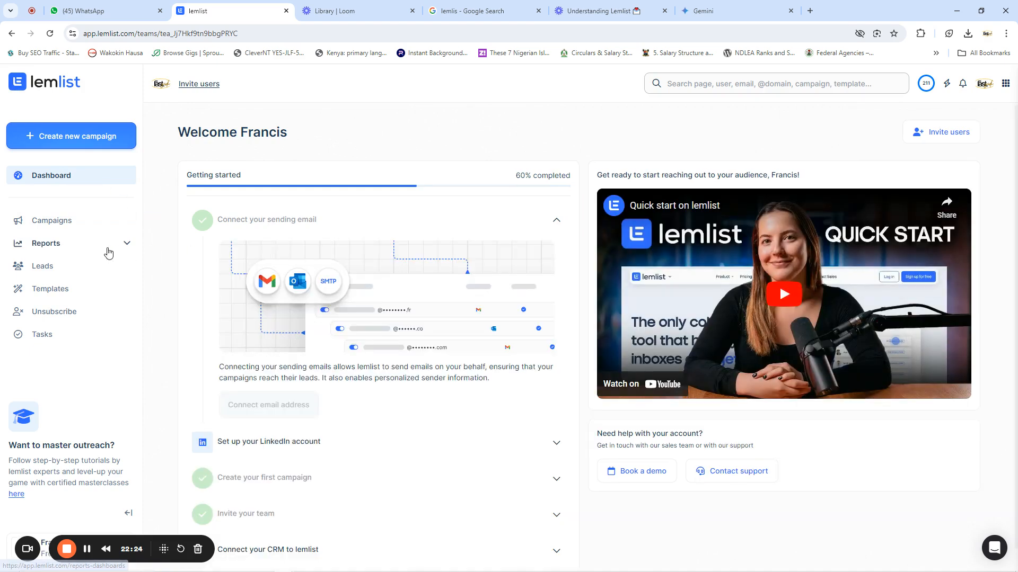
{"action": "left_click", "coordinate": [59, 225]}
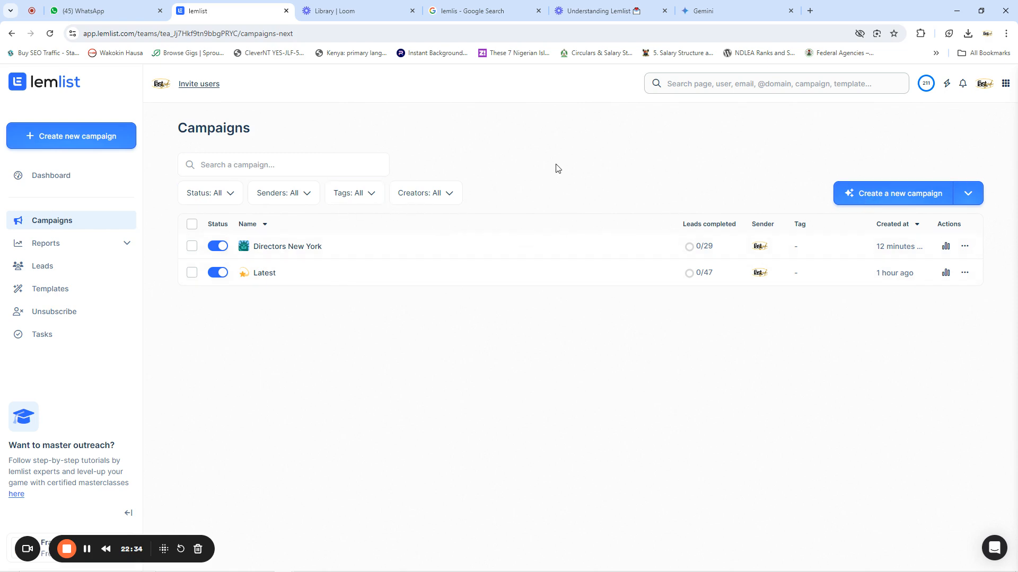
- Examine the reports overview and the Latest campaign's report, including its sequence details and activities
{"action": "left_click", "coordinate": [59, 243]}
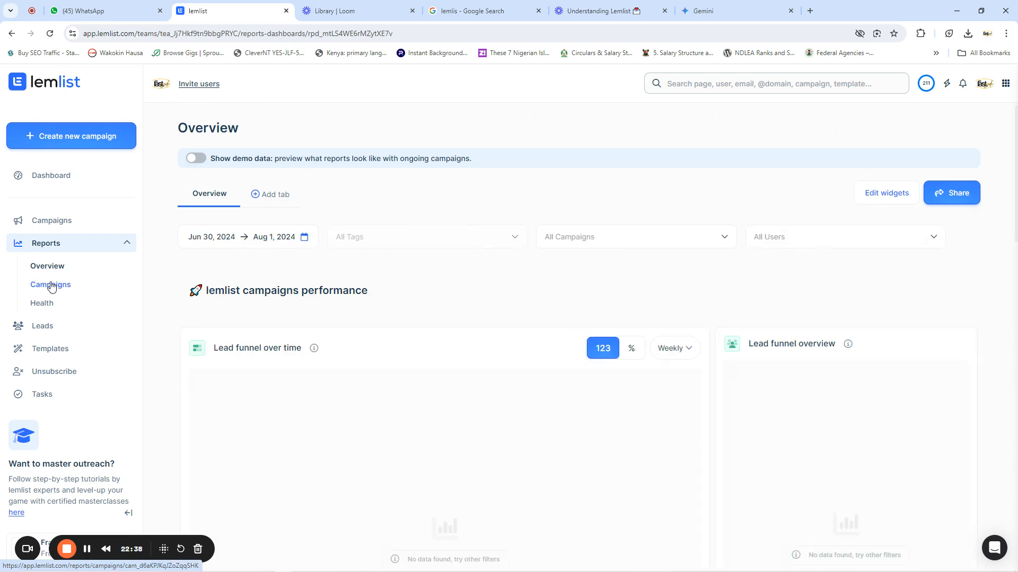
{"action": "left_click", "coordinate": [51, 285]}
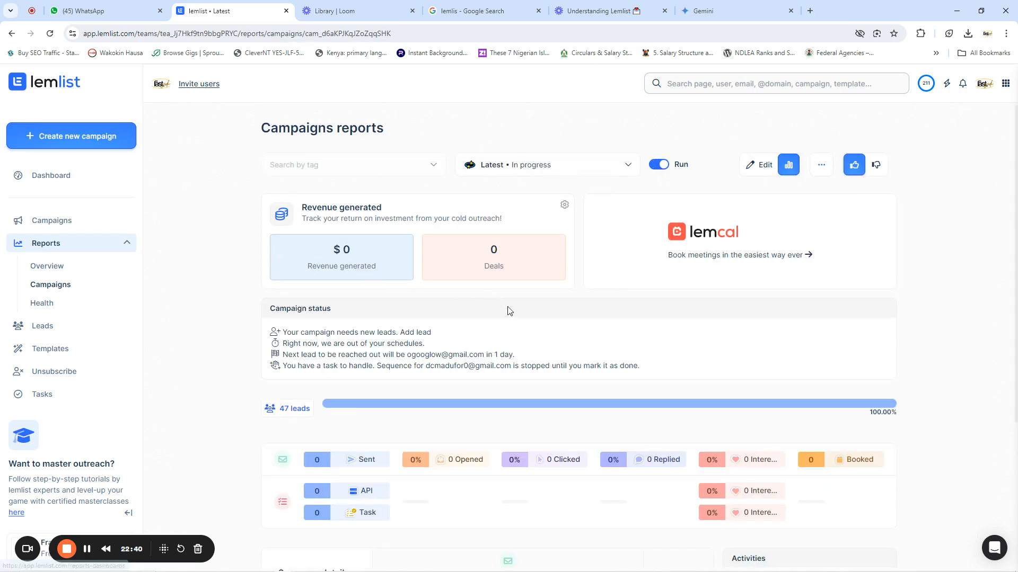
{"action": "scroll", "coordinate": [570, 348], "scroll_direction": "down", "scroll_amount": 7}
{"action": "scroll", "coordinate": [630, 371], "scroll_direction": "down", "scroll_amount": 1}
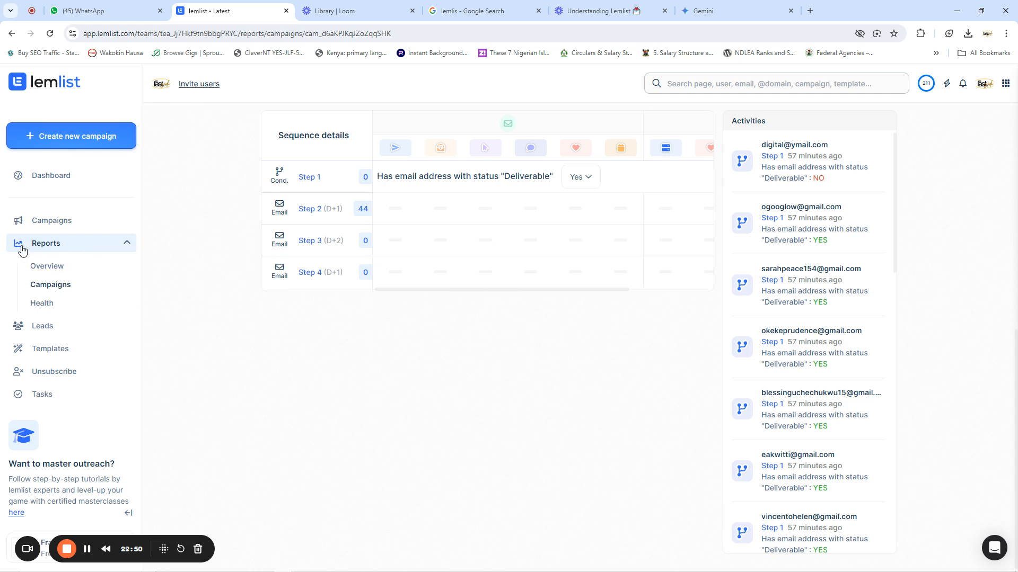
{"action": "left_click", "coordinate": [52, 268]}
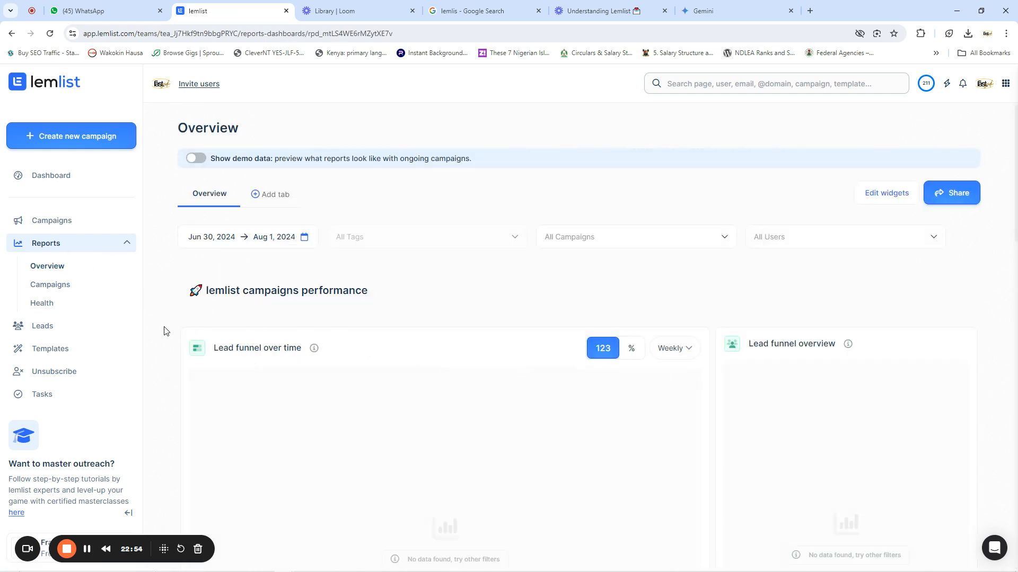
- Review the Latest campaign's report down to its sequence details, and view the email health report
{"action": "left_click", "coordinate": [51, 289]}
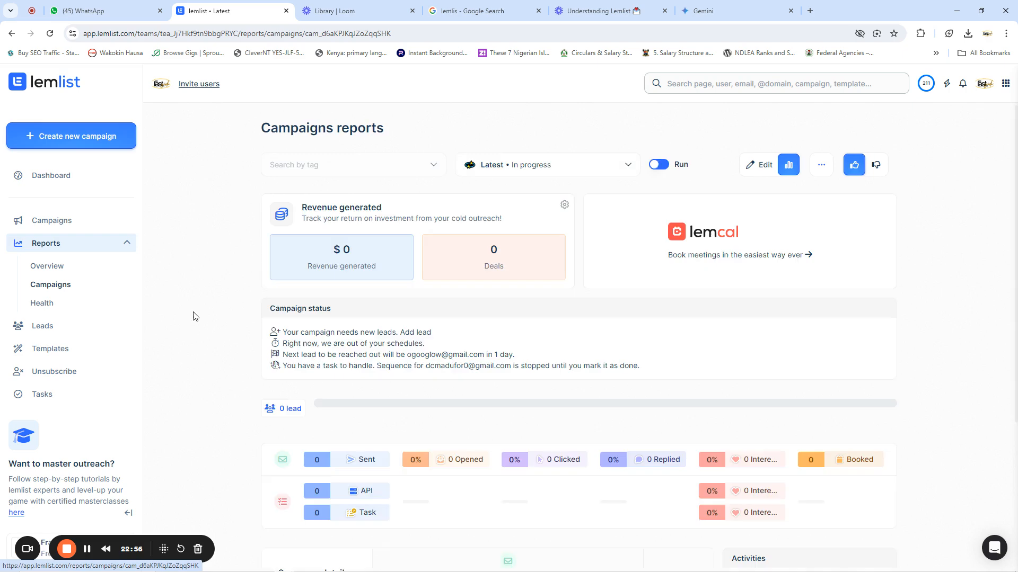
{"action": "scroll", "coordinate": [513, 365], "scroll_direction": "down", "scroll_amount": 4}
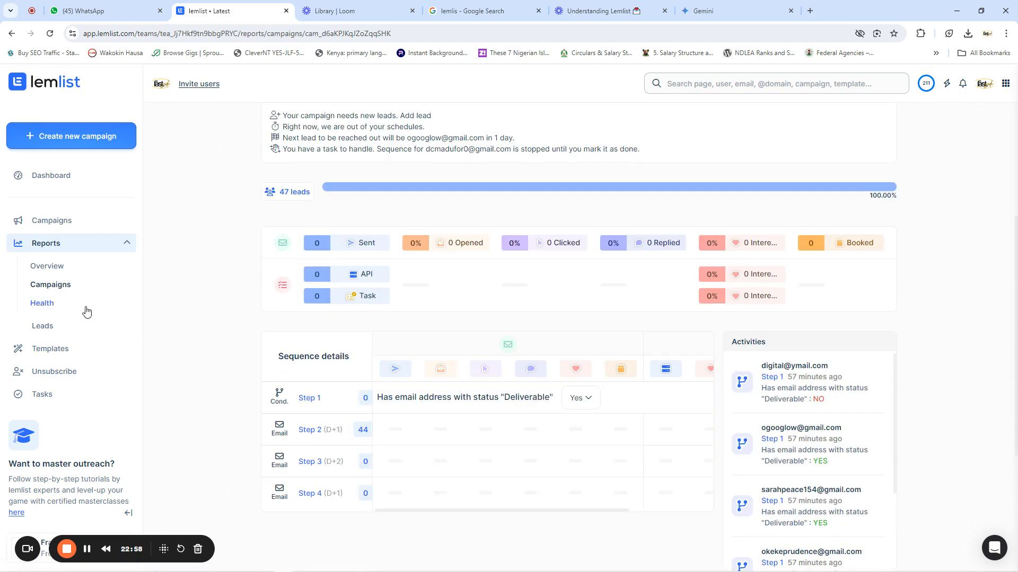
{"action": "left_click", "coordinate": [40, 305]}
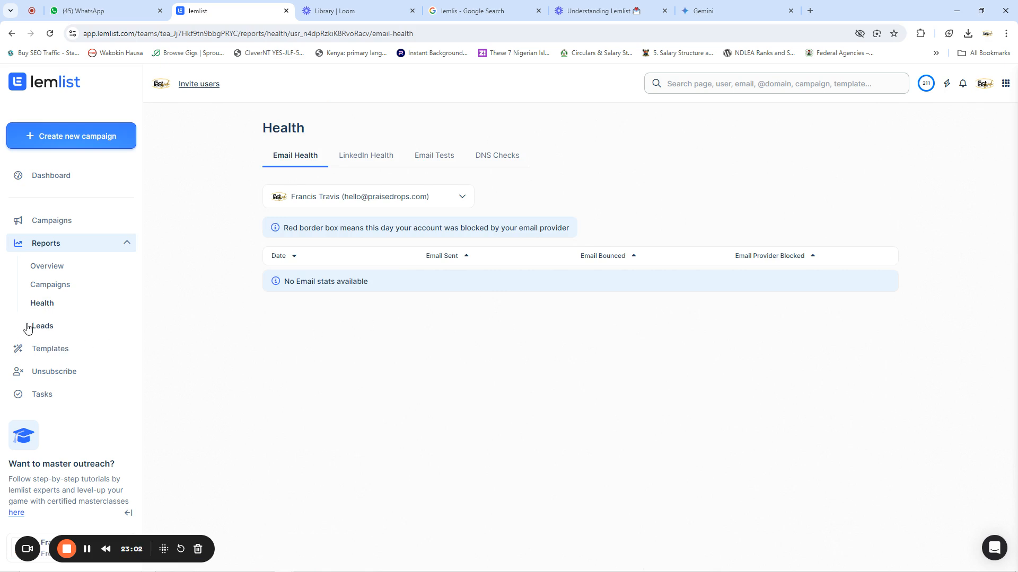
- Look through the email, schedule, snippet and image templates, dismissing the low-battery notice
{"action": "left_click", "coordinate": [60, 351]}
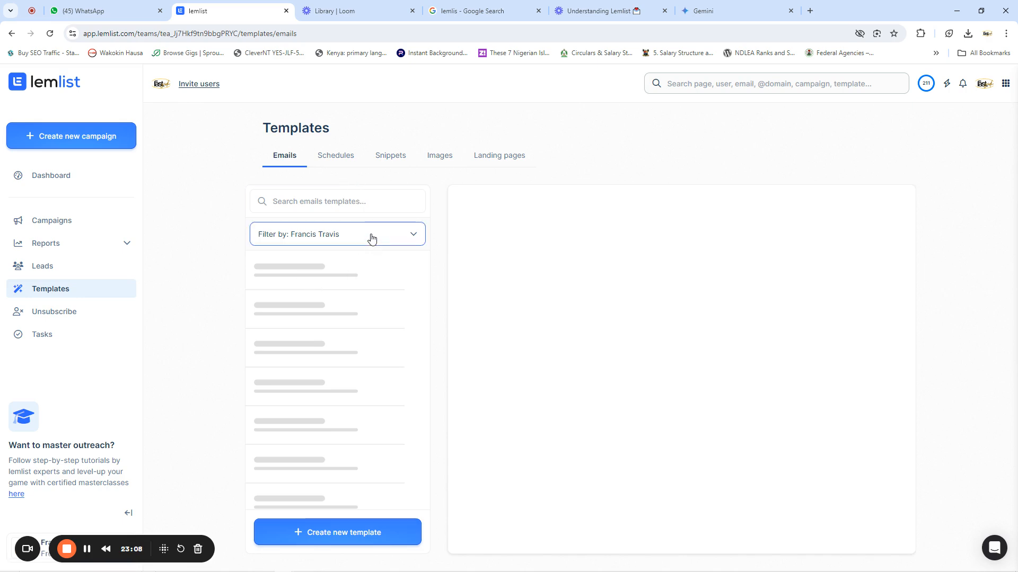
{"action": "left_click", "coordinate": [336, 156]}
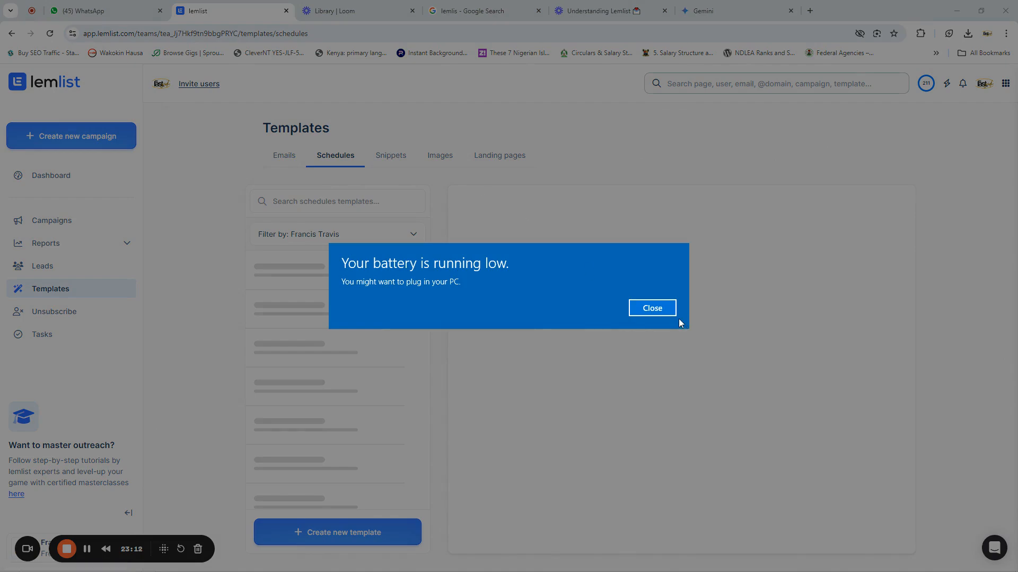
{"action": "left_click", "coordinate": [673, 313]}
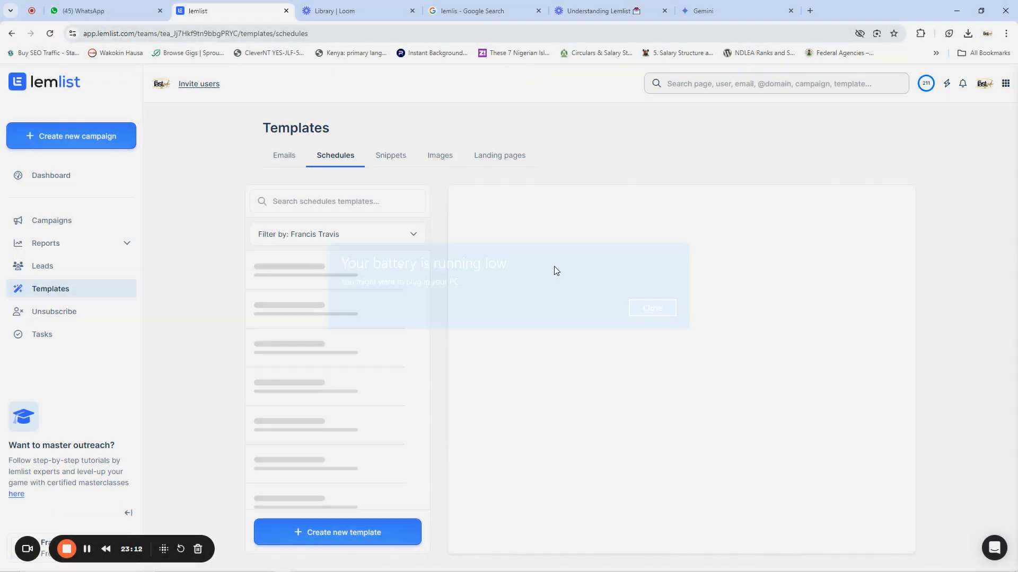
{"action": "left_click", "coordinate": [405, 161]}
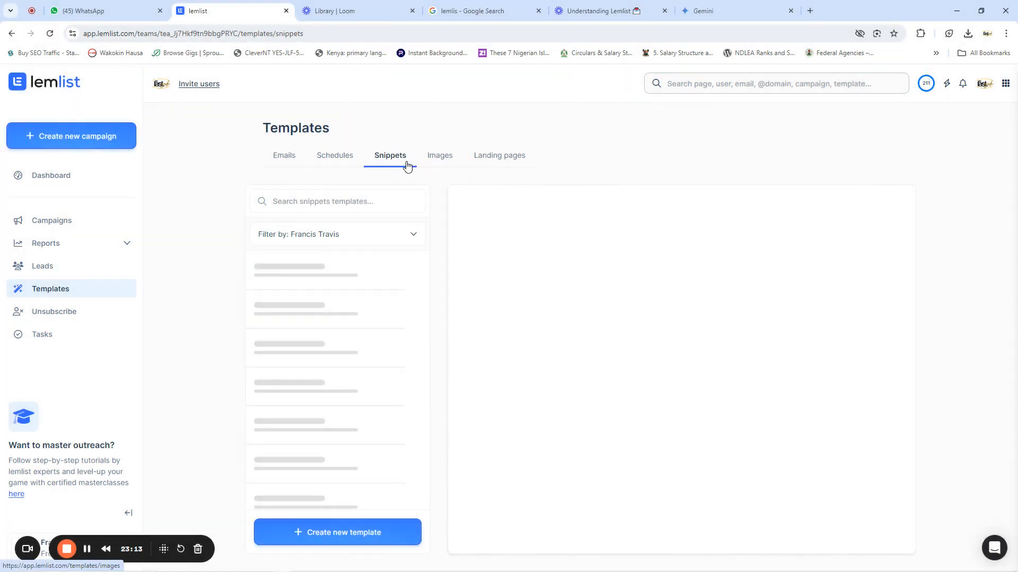
{"action": "left_click", "coordinate": [439, 155]}
- View the unsubscribe page for blocked emails and domains, and the list of due tasks
{"action": "left_click", "coordinate": [66, 311]}
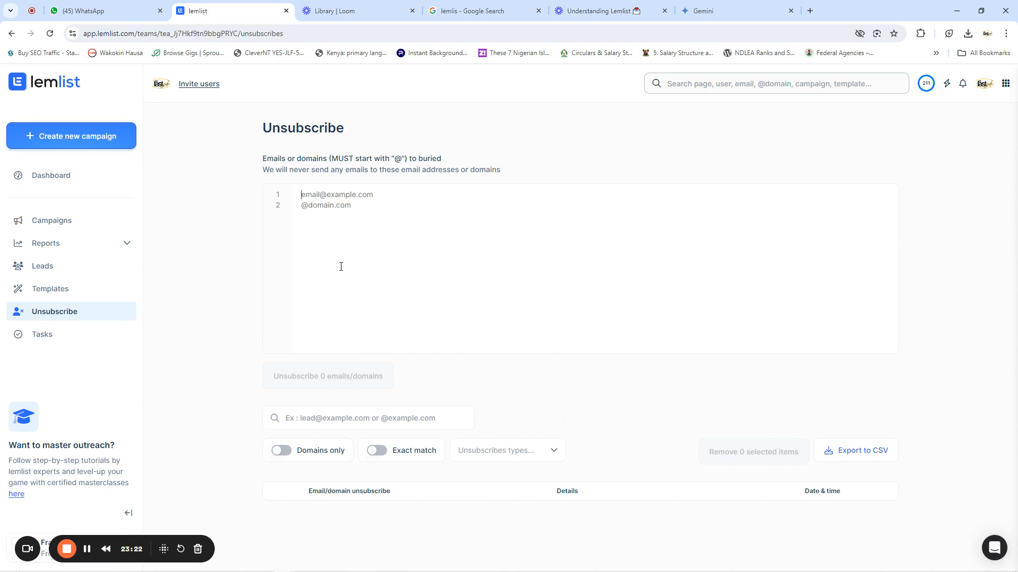
{"action": "left_click", "coordinate": [48, 335]}
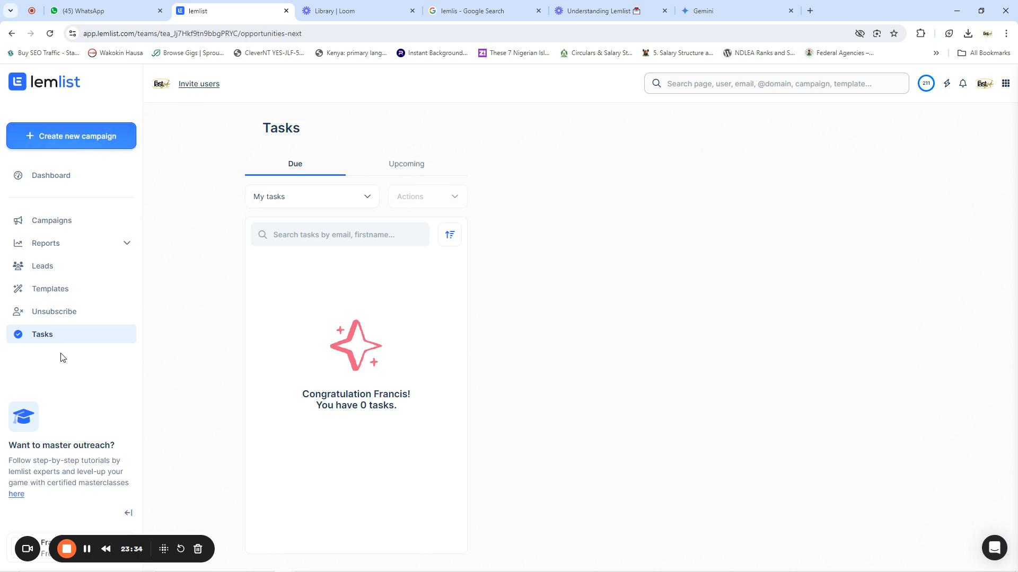
- Examine the quick actions for emailing or calling leads and the list of companion apps, and close the list
{"action": "left_click", "coordinate": [947, 83]}
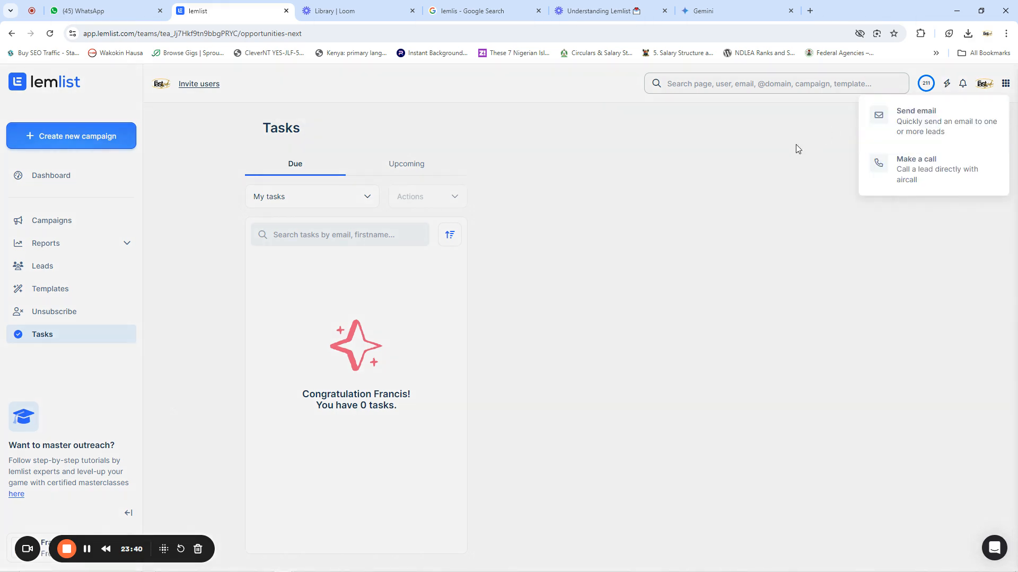
{"action": "left_click", "coordinate": [1005, 84]}
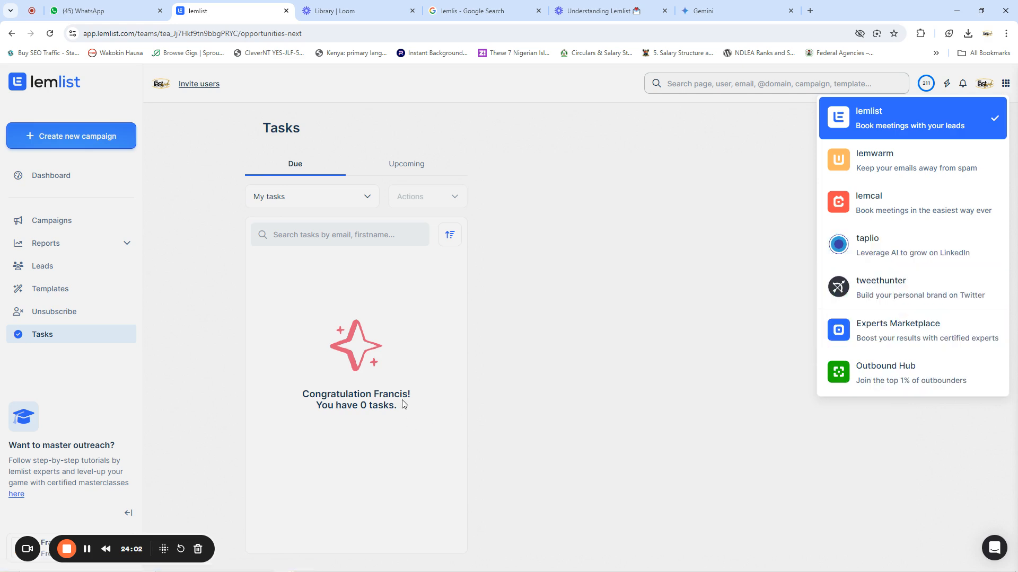
{"action": "left_click", "coordinate": [676, 308]}
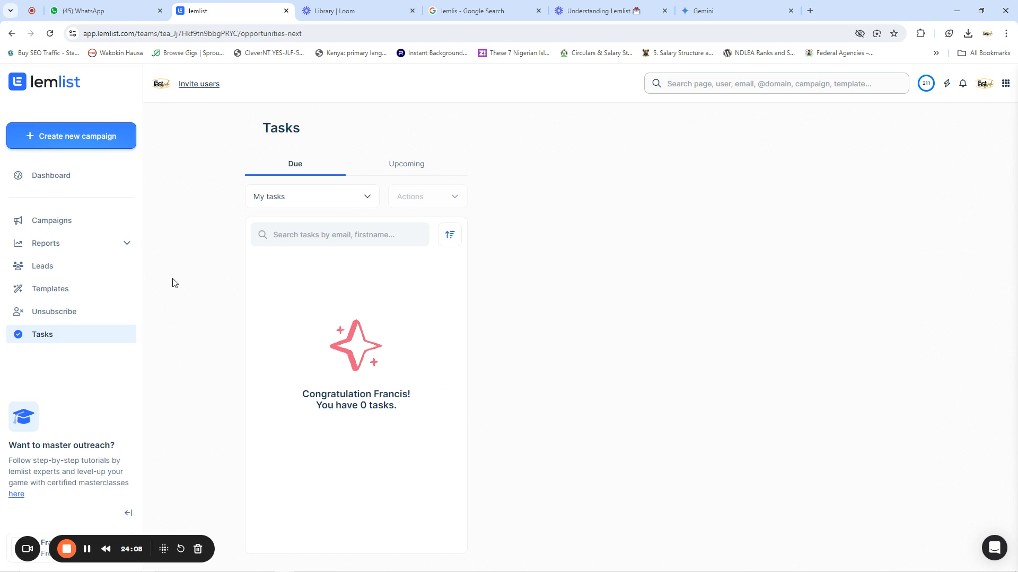
- View the upcoming tasks and the details of the first Contact The Customer task
{"action": "mouse_move", "coordinate": [925, 88]}
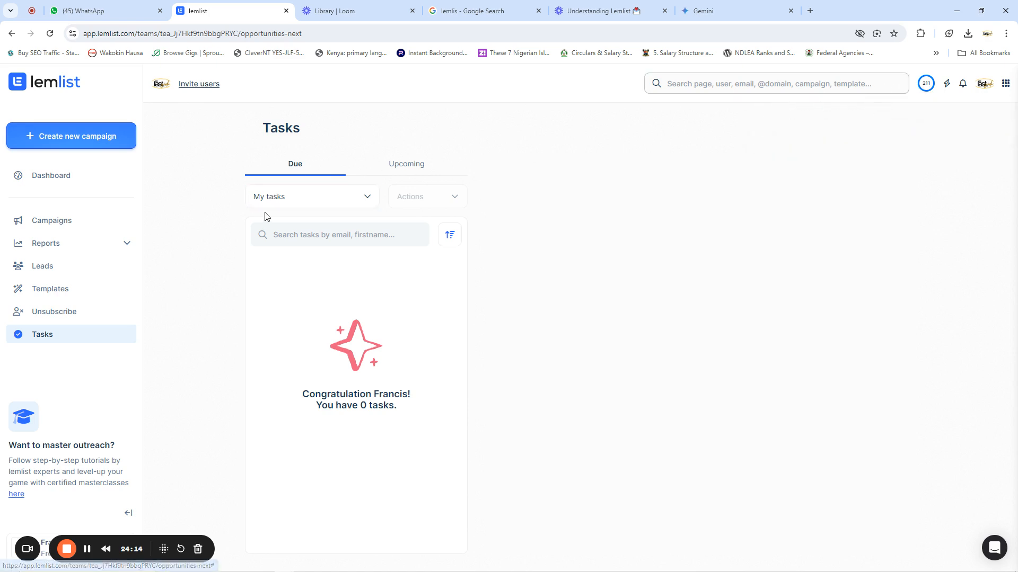
{"action": "left_click", "coordinate": [415, 169]}
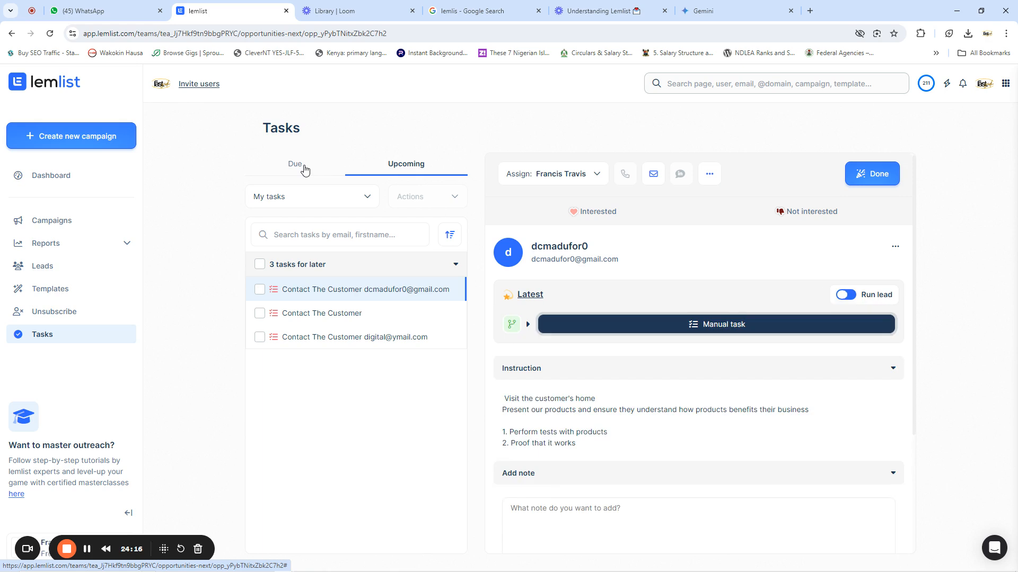